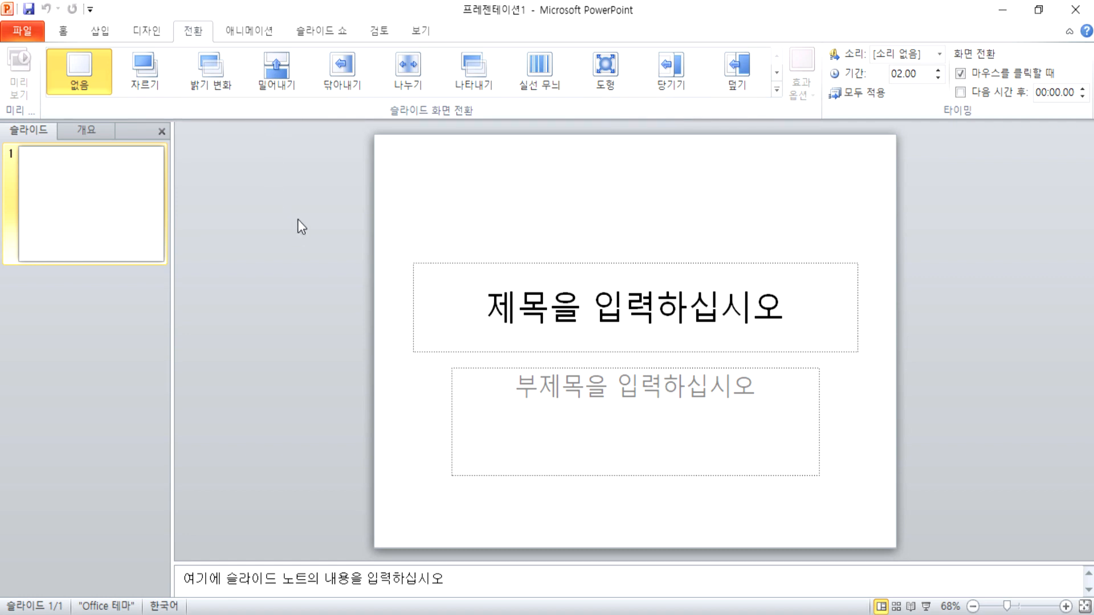
Step: Save the presentation as a .pptx in Documents\ITQ, named with the candidate number and the candidate's name
{"action": "left_click", "coordinate": [23, 29]}
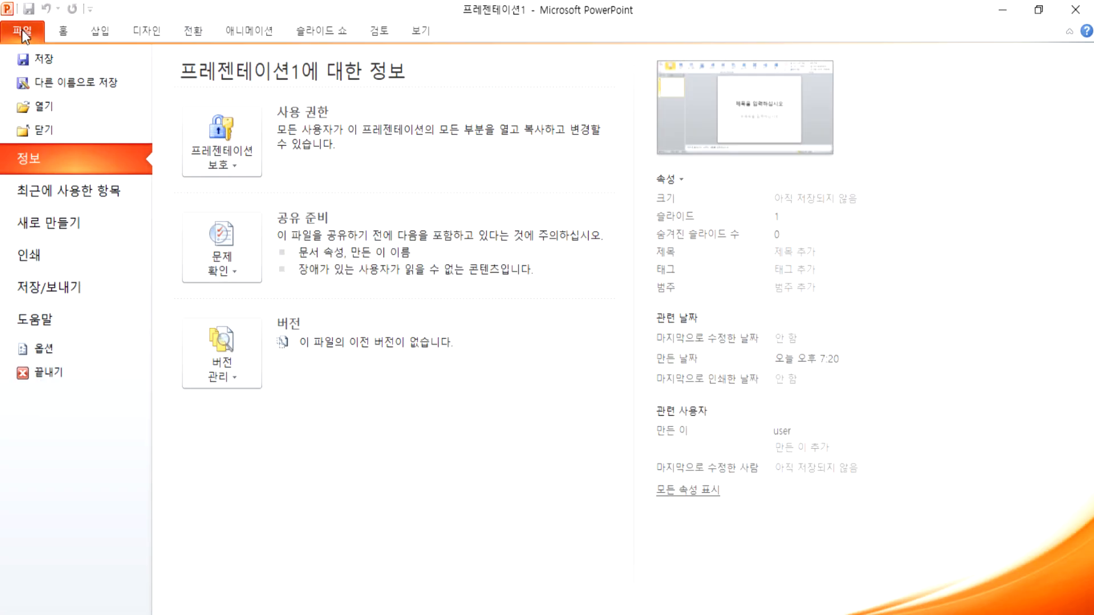
{"action": "left_click", "coordinate": [57, 57]}
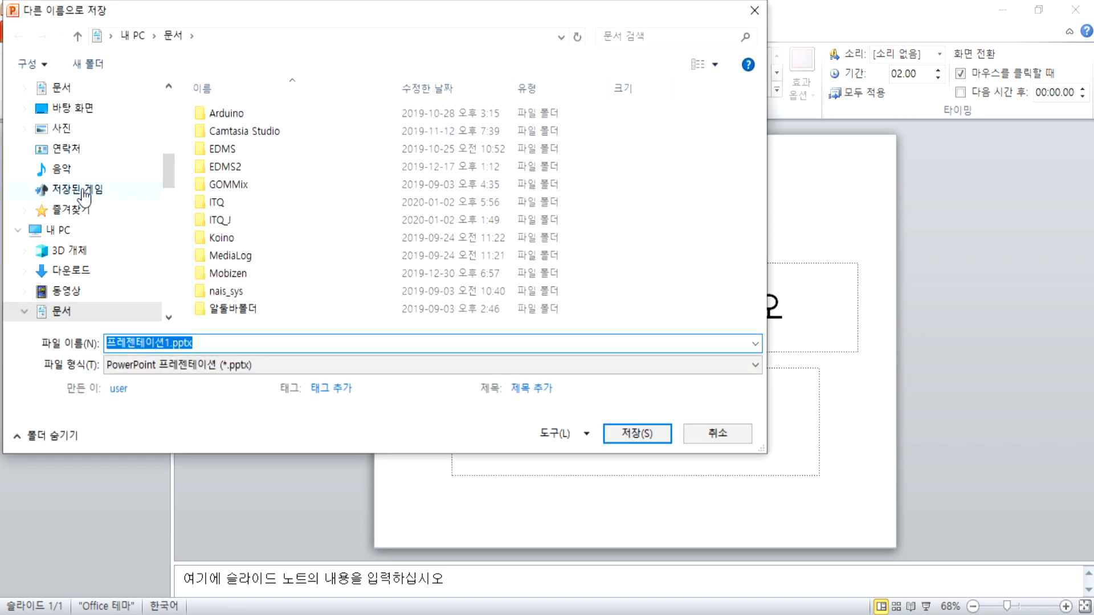
{"action": "double_click", "coordinate": [221, 203]}
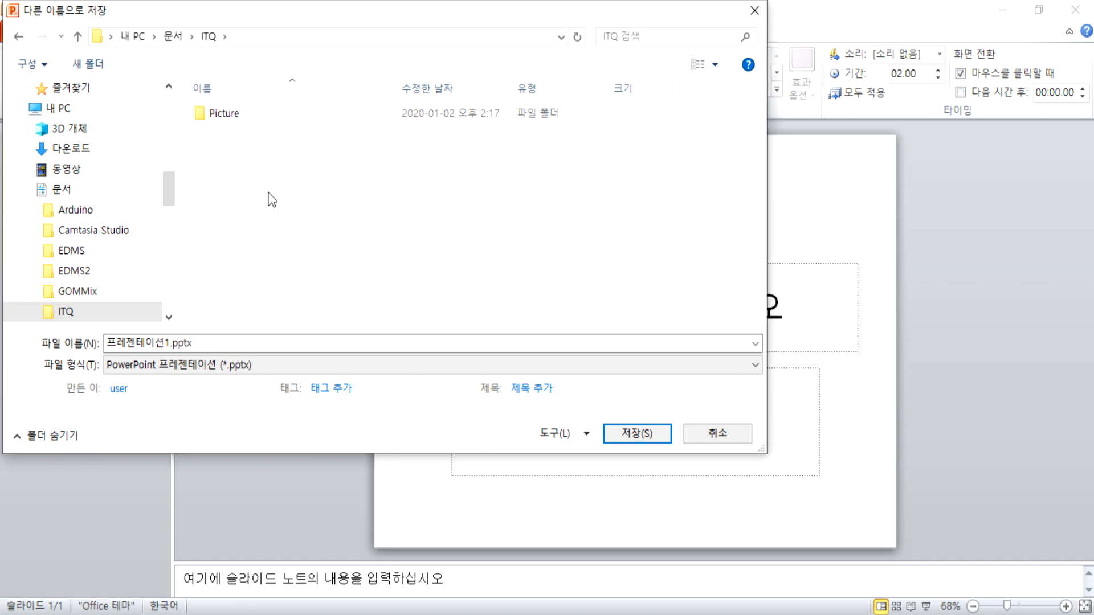
{"action": "key", "text": "BackSpace"}
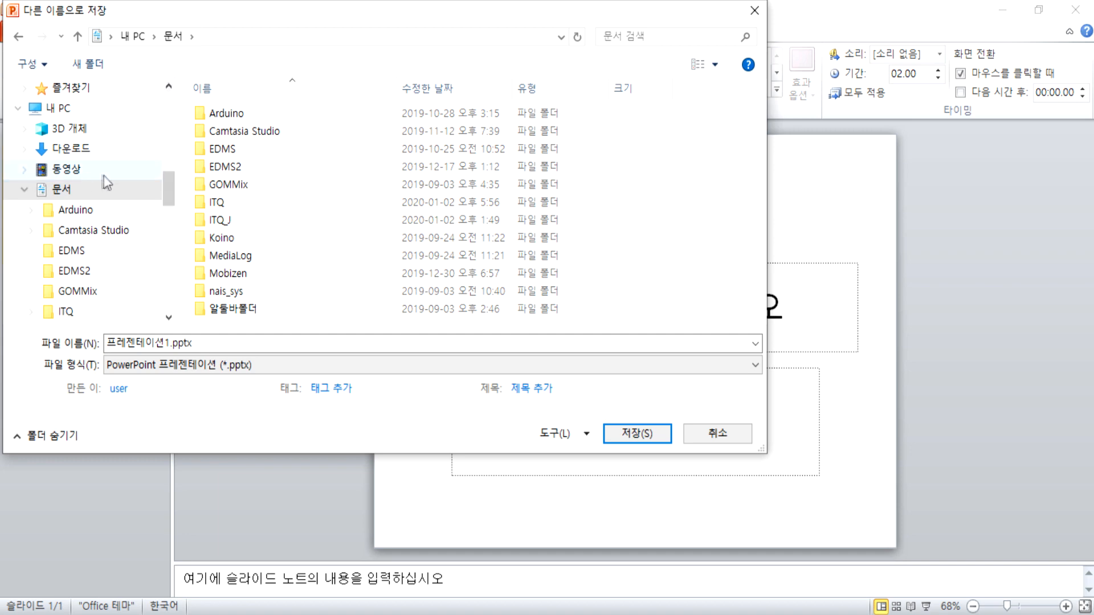
{"action": "double_click", "coordinate": [216, 202]}
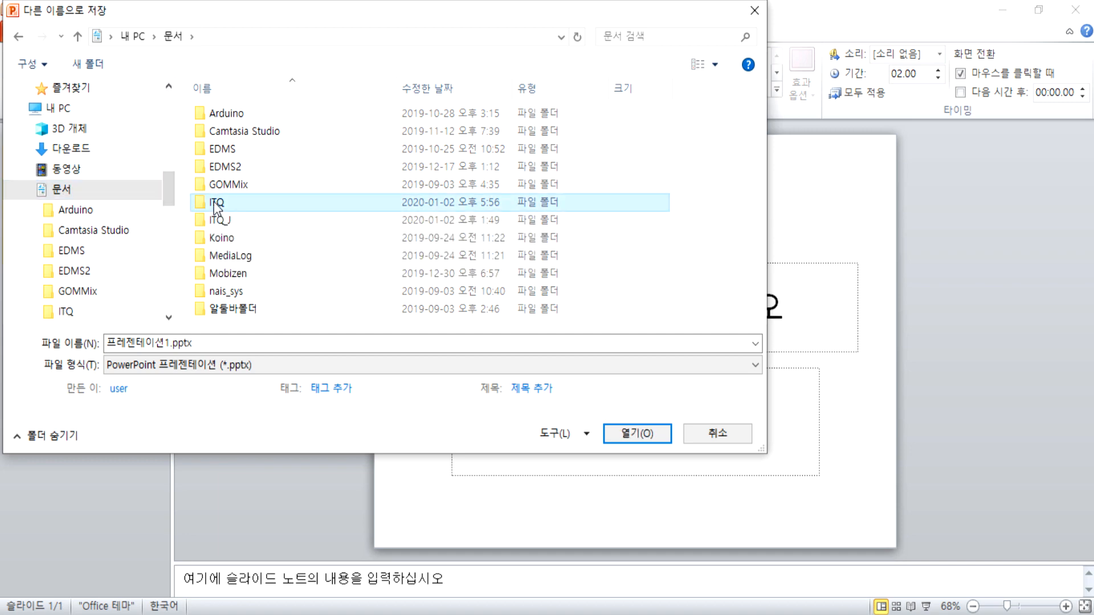
{"action": "double_click", "coordinate": [238, 343]}
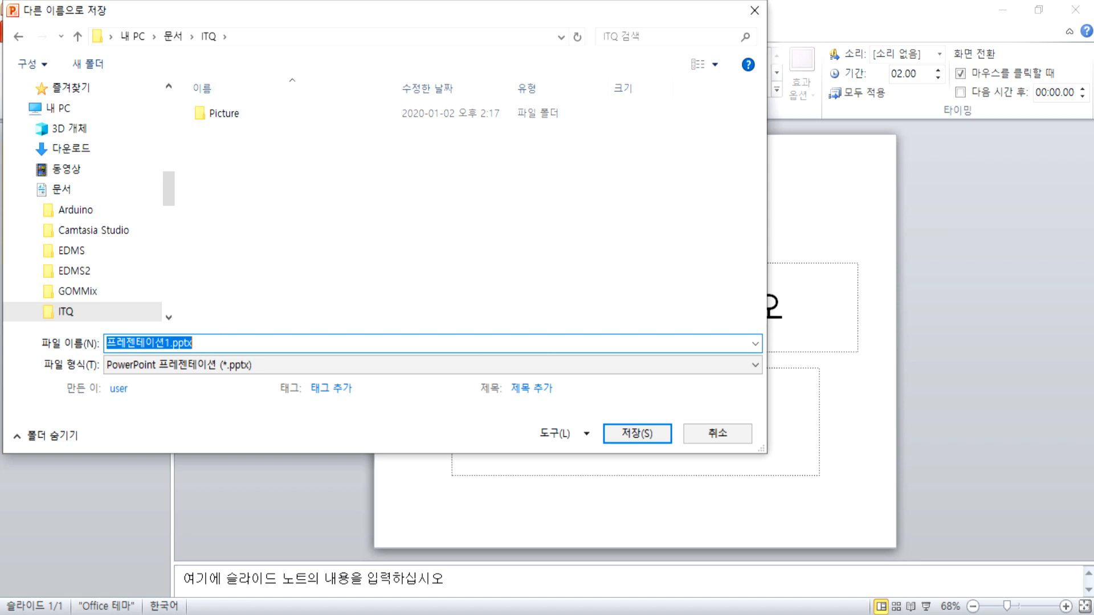
{"action": "type", "text": "12345678"}
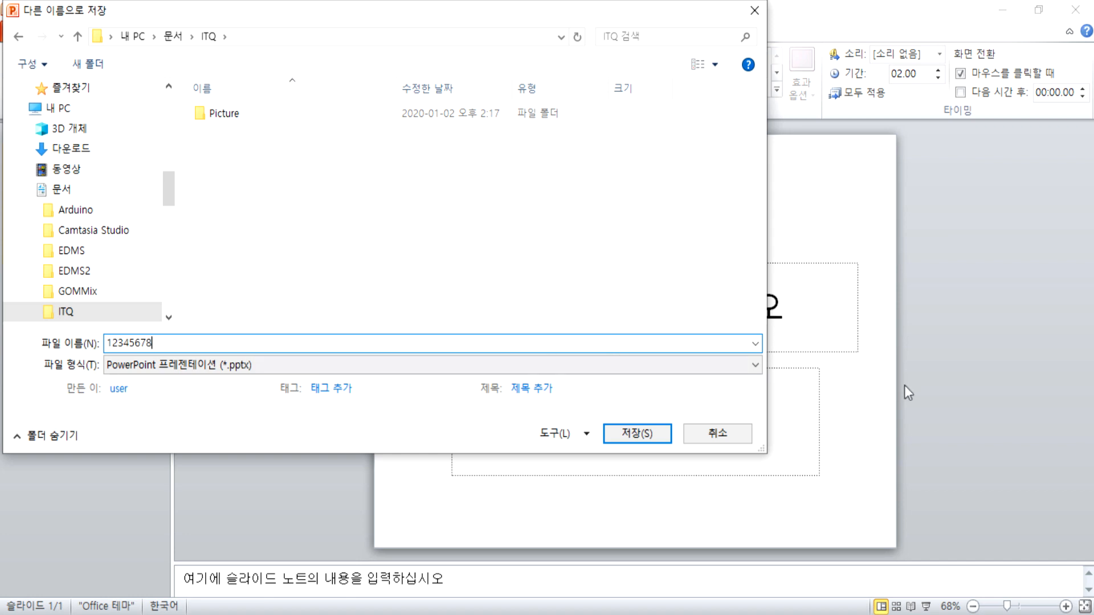
{"action": "left_click", "coordinate": [636, 435]}
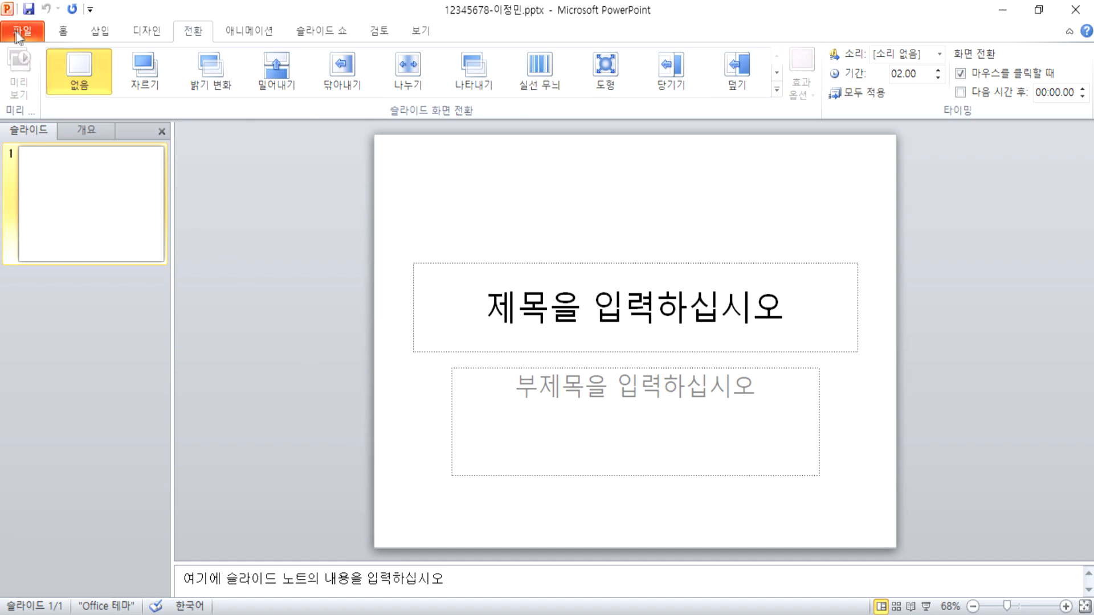
Step: Change the slide size to A4 용지(210x297mm), making the slides 27.51 × 19.05 cm
{"action": "left_click", "coordinate": [147, 34]}
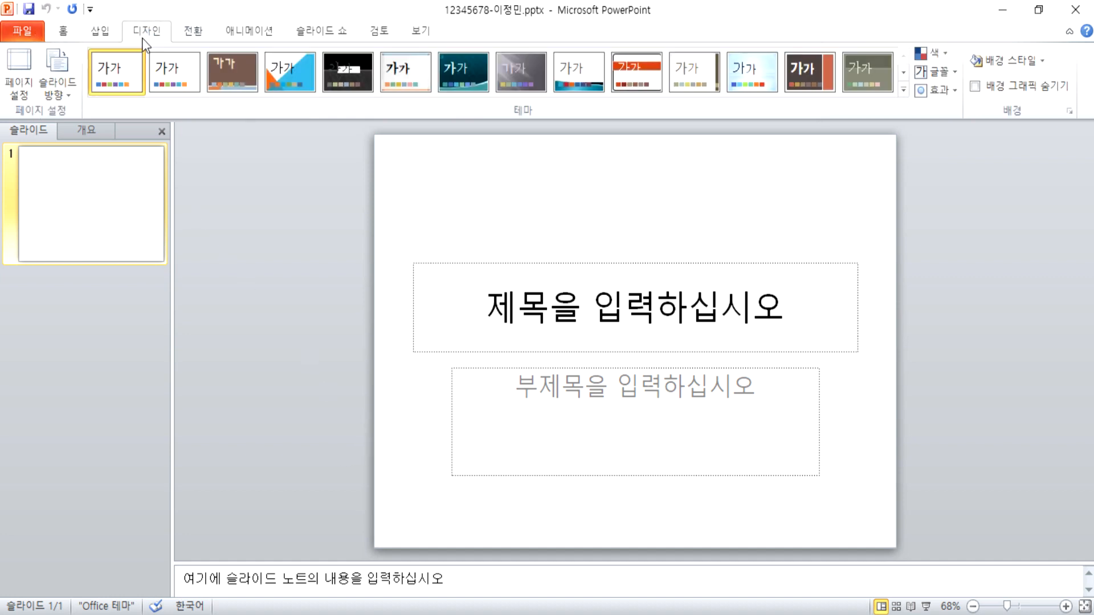
{"action": "left_click", "coordinate": [27, 94]}
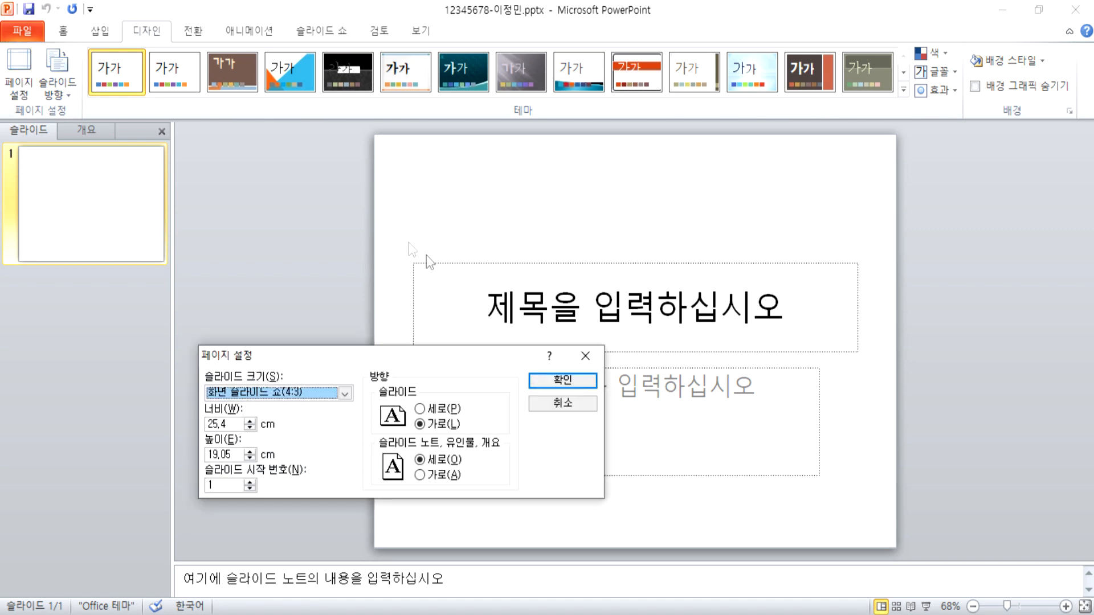
{"action": "left_click", "coordinate": [407, 268]}
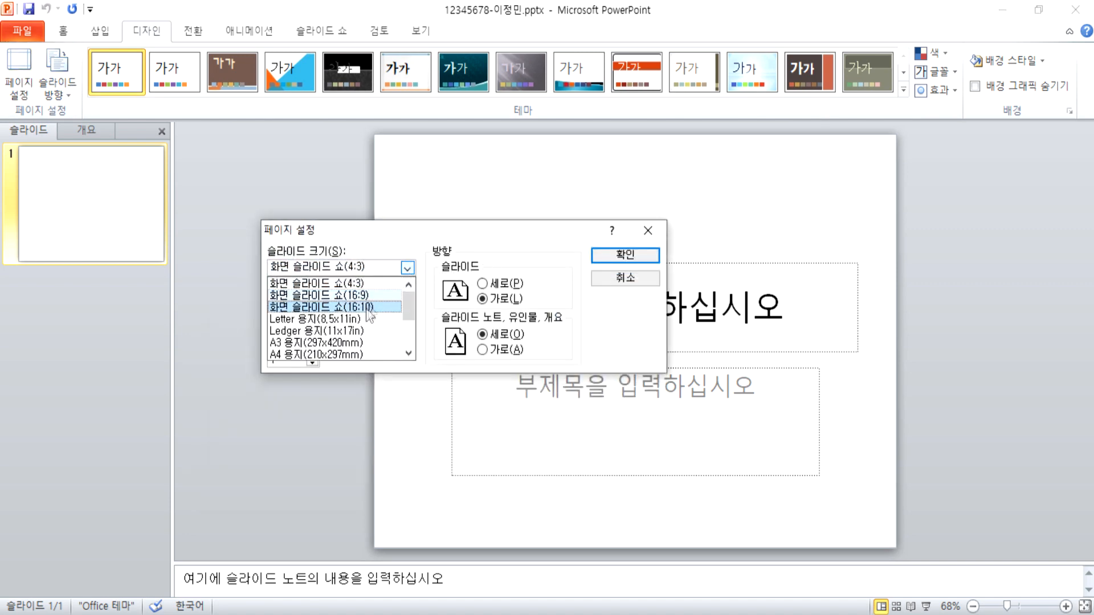
{"action": "left_click", "coordinate": [353, 354]}
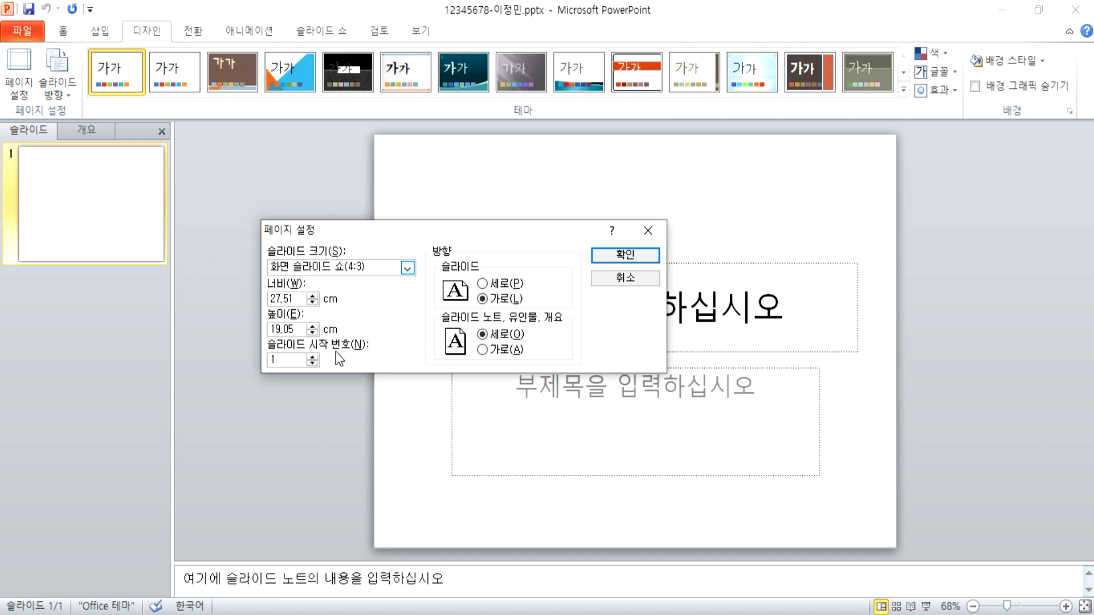
{"action": "left_click", "coordinate": [598, 255]}
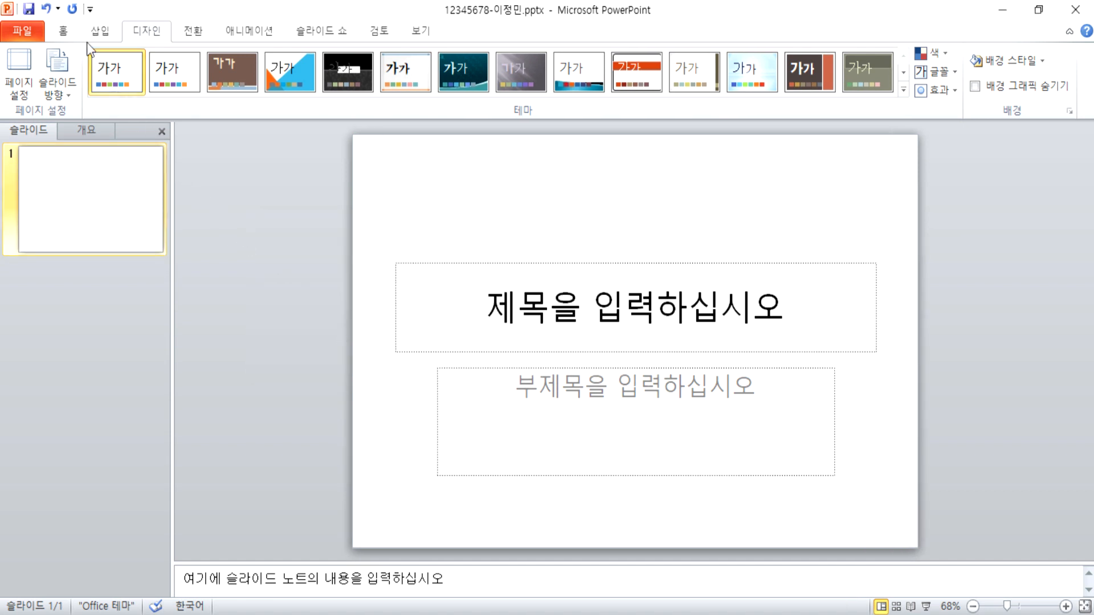
{"action": "left_click", "coordinate": [65, 32]}
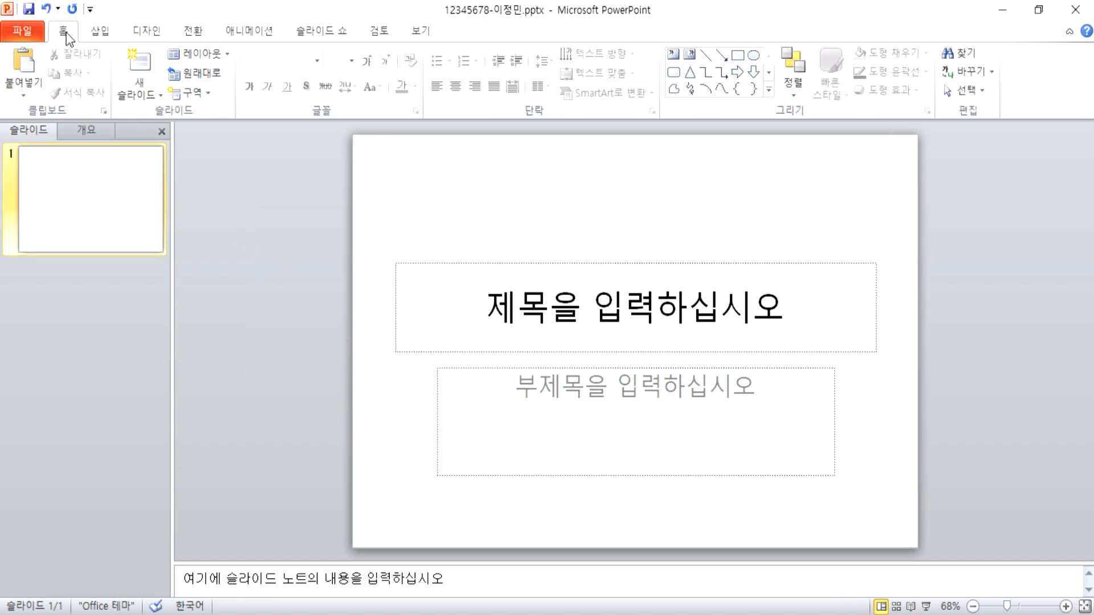
Step: Add four new slides so the presentation has six, then select slide 1
{"action": "left_click", "coordinate": [147, 66]}
{"action": "left_click", "coordinate": [147, 65]}
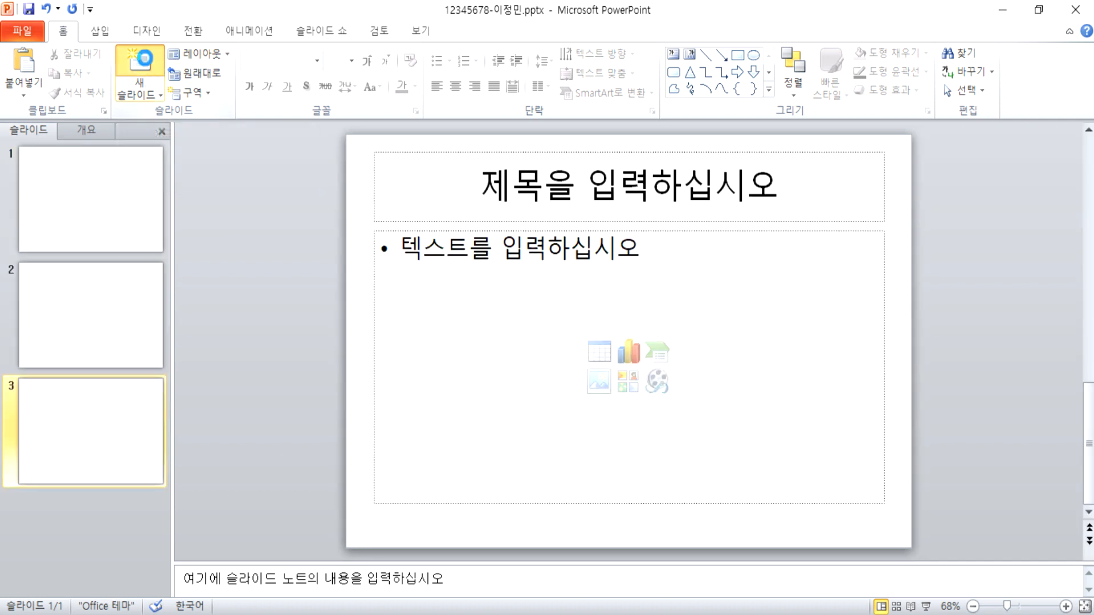
{"action": "left_click", "coordinate": [147, 66]}
{"action": "left_click", "coordinate": [147, 66]}
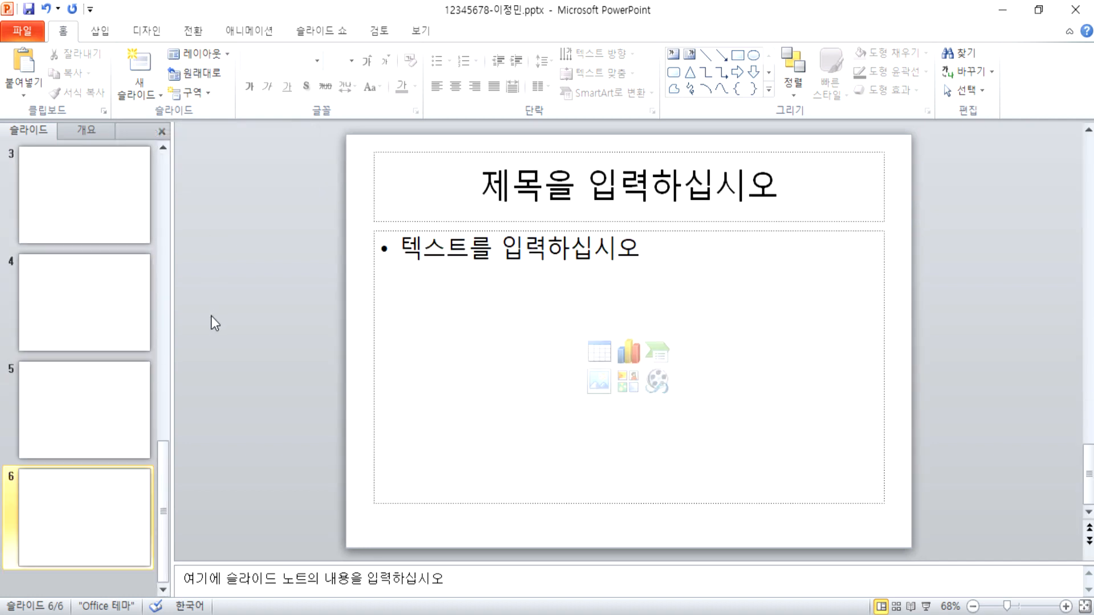
{"action": "scroll", "coordinate": [70, 318], "scroll_direction": "up", "scroll_amount": 3}
{"action": "left_click", "coordinate": [64, 221]}
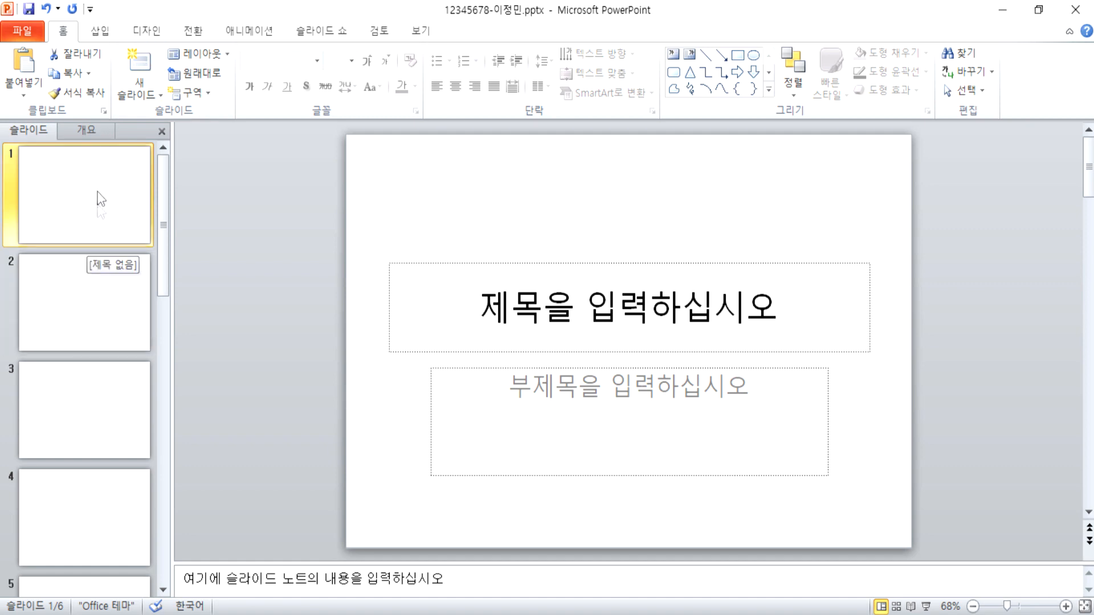
Step: Recheck the slide size settings and close them without changes
{"action": "left_click", "coordinate": [146, 31]}
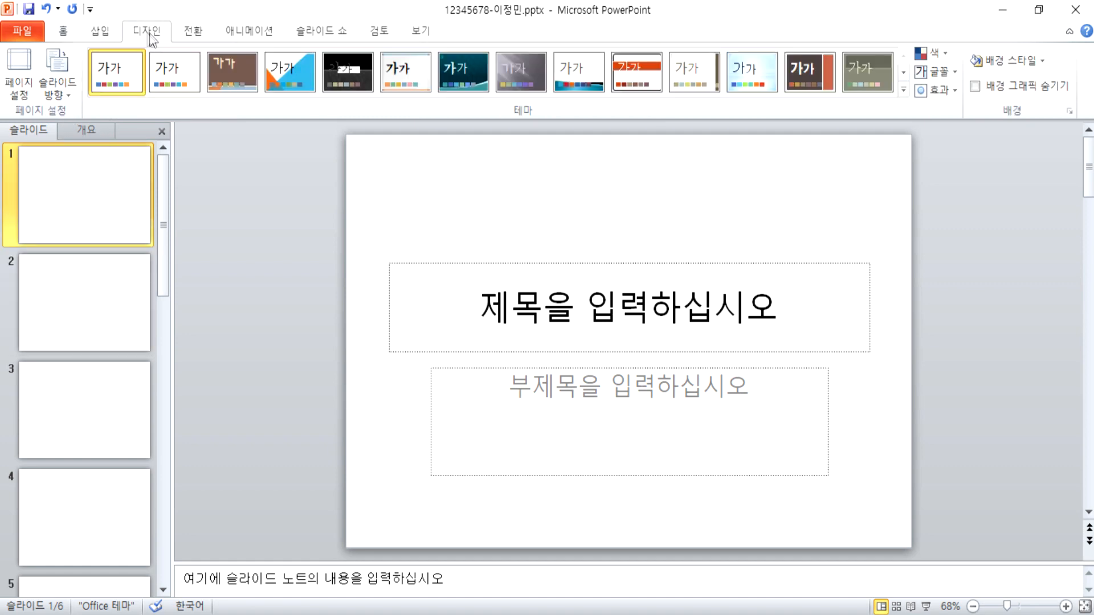
{"action": "left_click", "coordinate": [21, 67]}
{"action": "key", "text": "Escape"}
{"action": "left_click", "coordinate": [63, 31]}
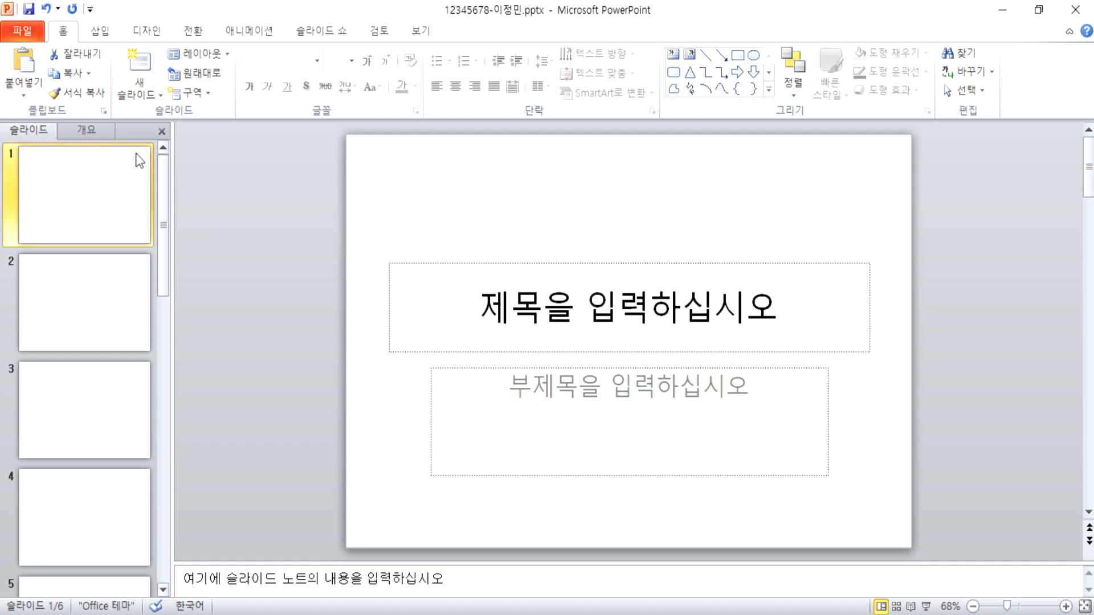
Step: Apply the 제목 및 내용 layout to slide 2
{"action": "left_click_drag", "start_coordinate": [364, 210], "coordinate": [913, 537]}
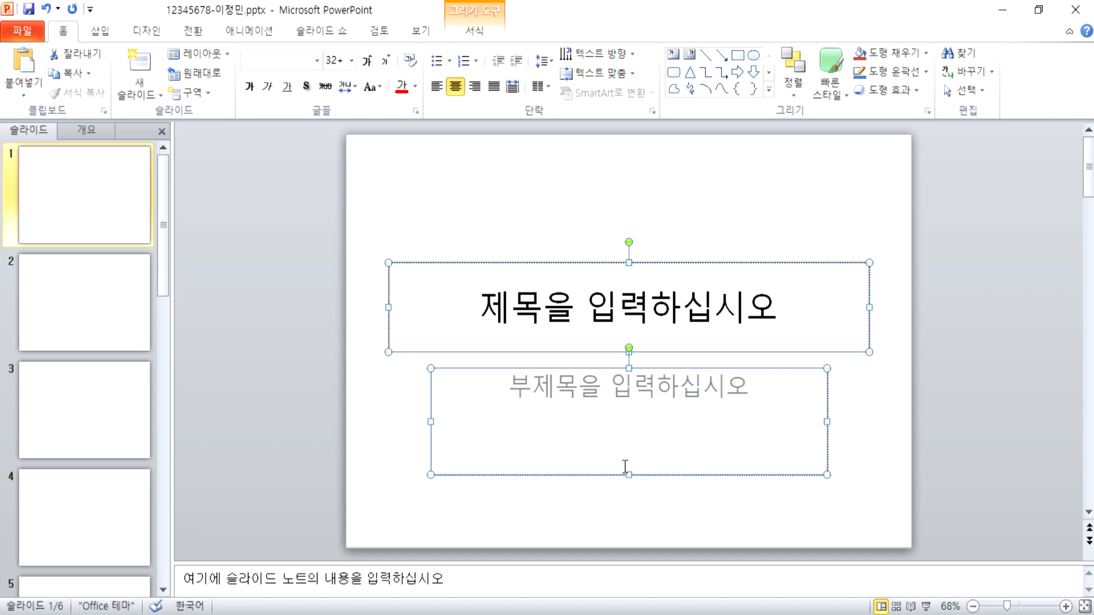
{"action": "left_click", "coordinate": [78, 327]}
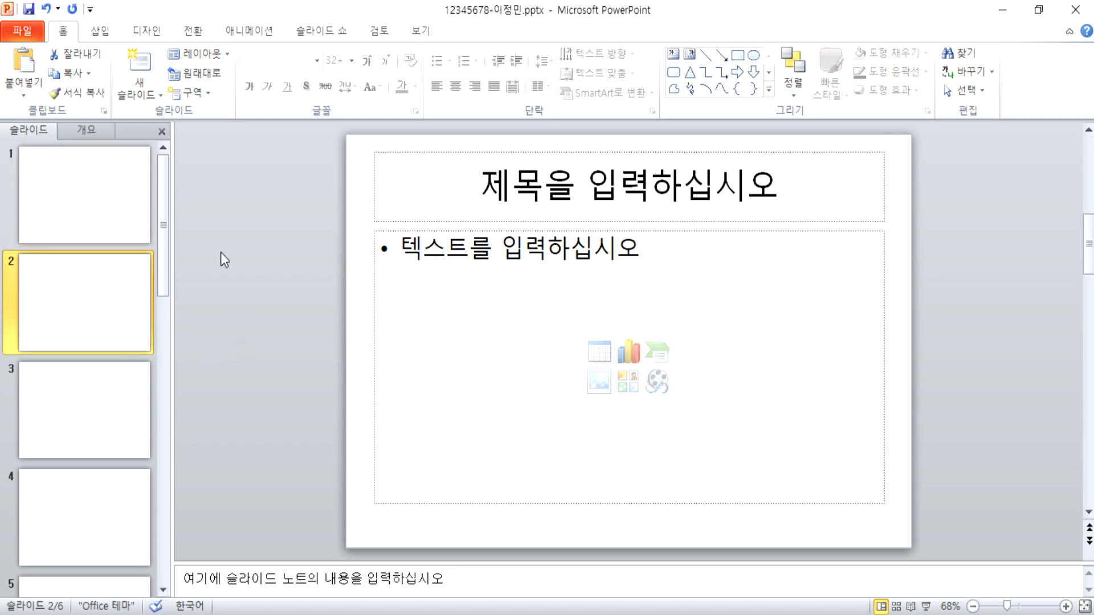
{"action": "left_click", "coordinate": [211, 54]}
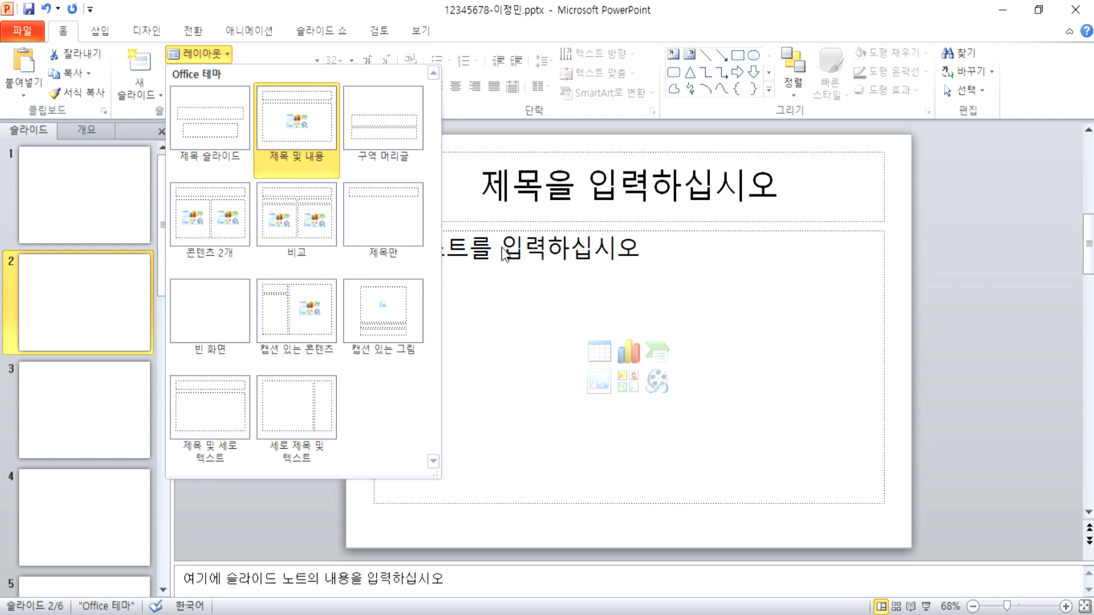
{"action": "left_click", "coordinate": [308, 140]}
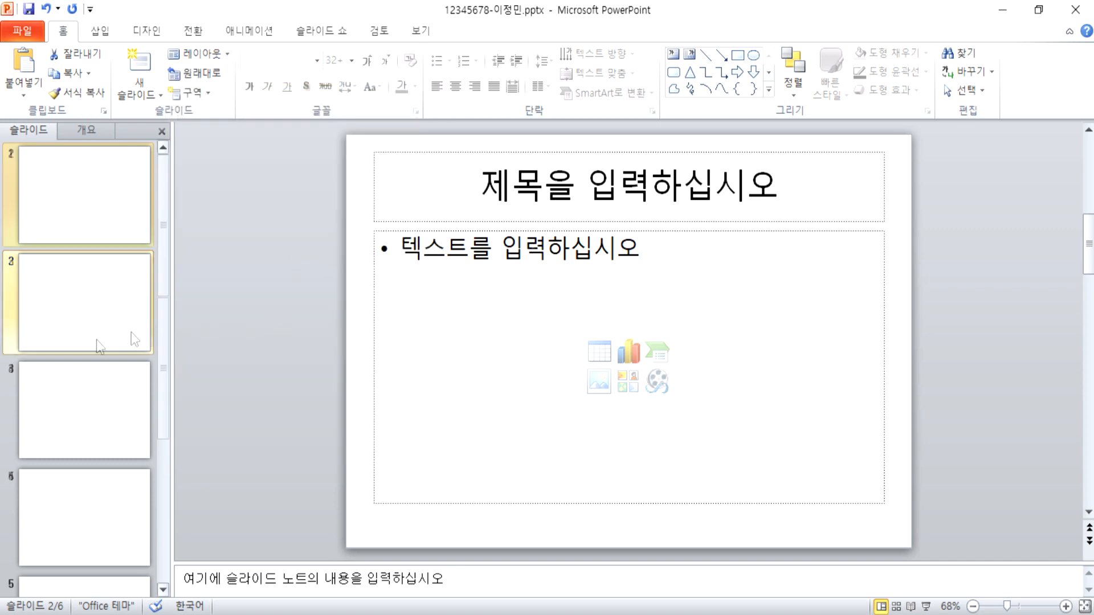
Step: Delete slide 6's content placeholder, undo to restore it, then return to the title slide
{"action": "scroll", "coordinate": [85, 349], "scroll_direction": "down", "scroll_amount": 5}
{"action": "left_click", "coordinate": [53, 500]}
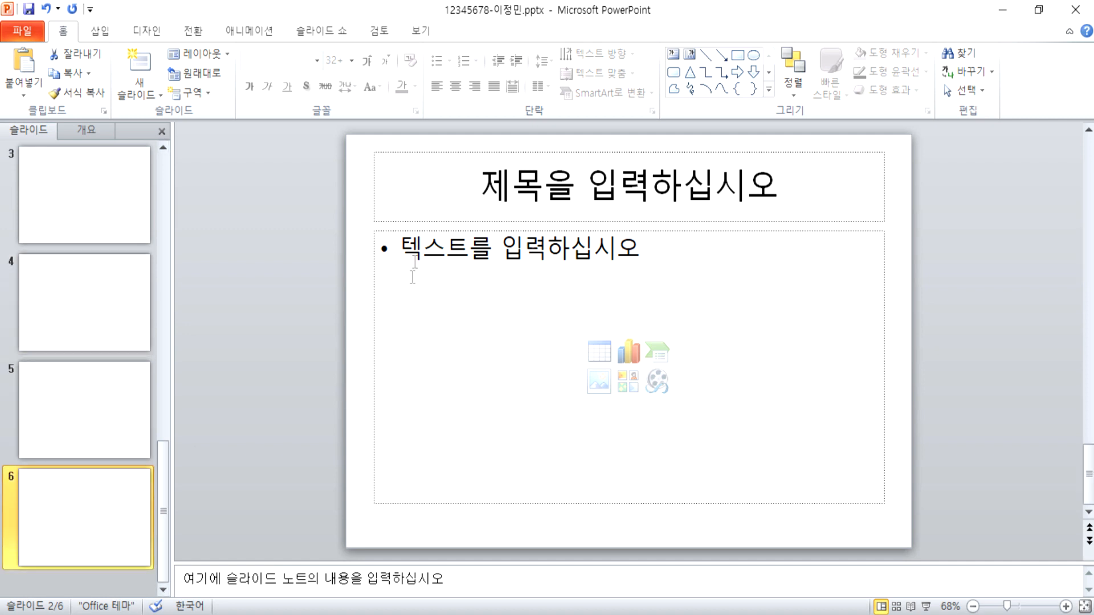
{"action": "left_click", "coordinate": [394, 232]}
{"action": "left_click", "coordinate": [377, 288]}
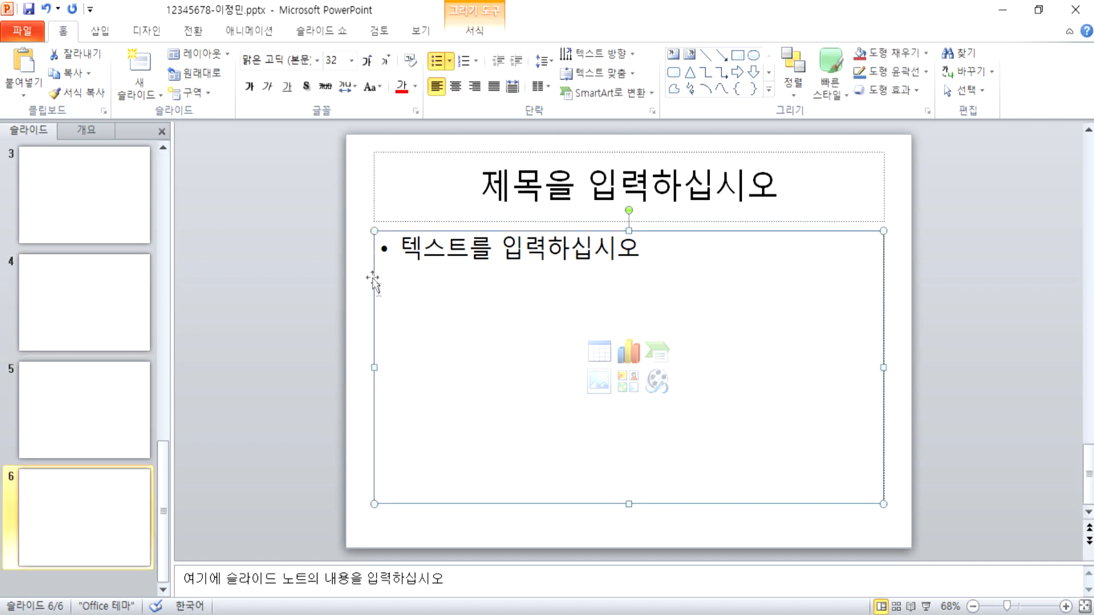
{"action": "key", "text": "Delete"}
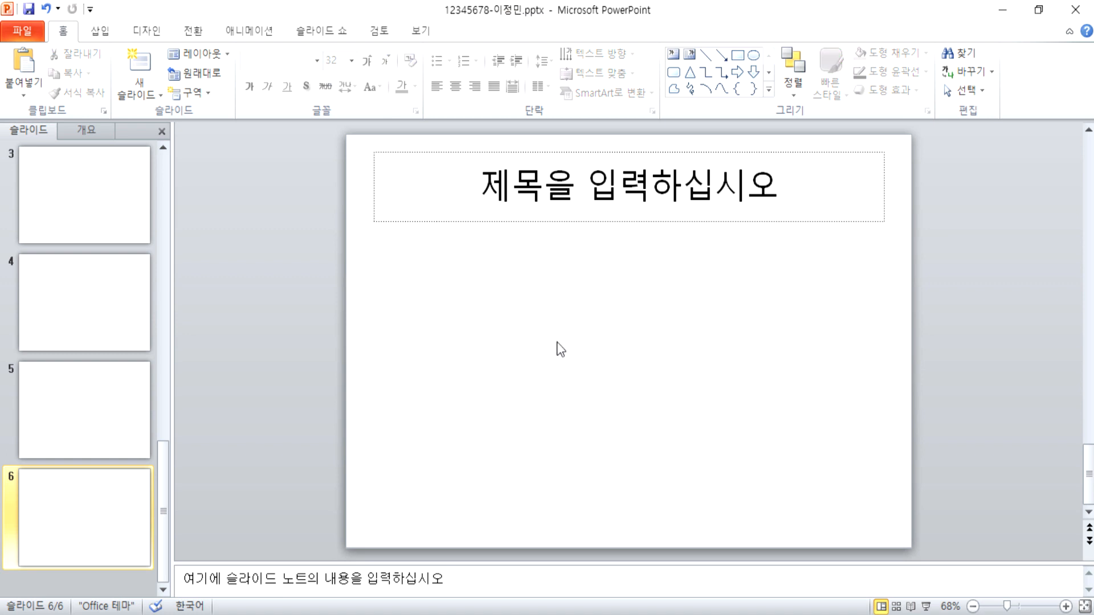
{"action": "key", "text": "ctrl+z"}
{"action": "scroll", "coordinate": [237, 298], "scroll_direction": "up", "scroll_amount": 5}
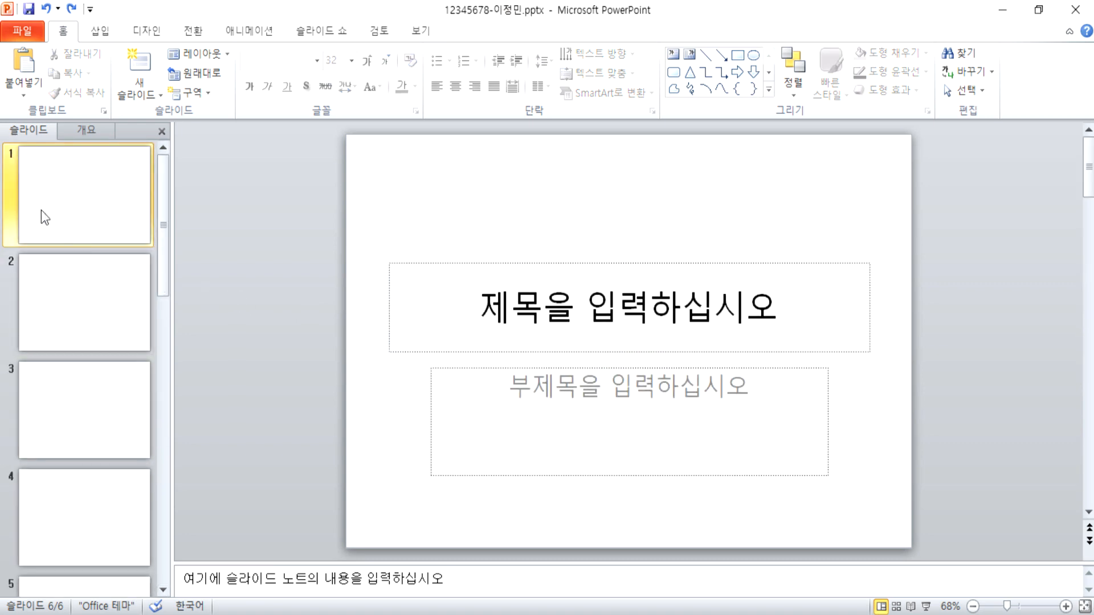
{"action": "left_click", "coordinate": [57, 286]}
{"action": "left_click", "coordinate": [91, 234]}
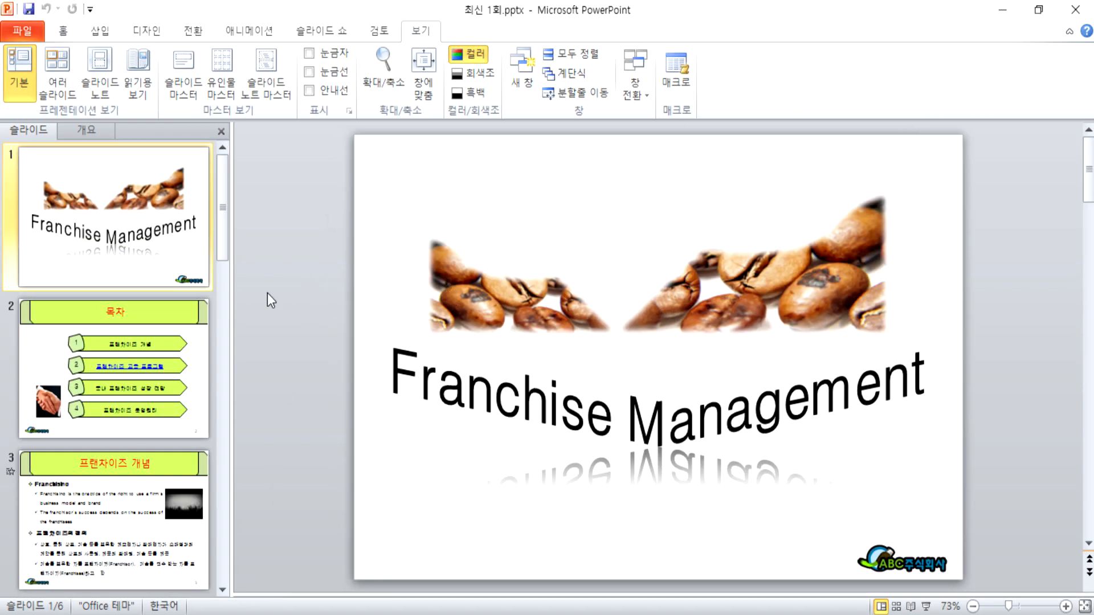
{"action": "scroll", "coordinate": [268, 296], "scroll_direction": "down", "scroll_amount": 1}
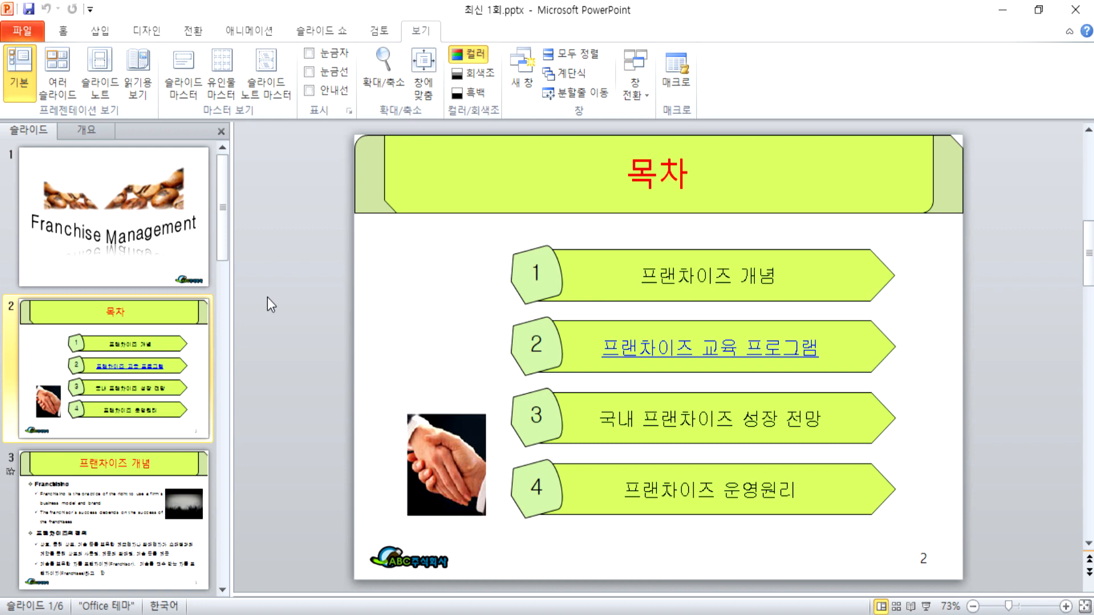
{"action": "left_click", "coordinate": [636, 183]}
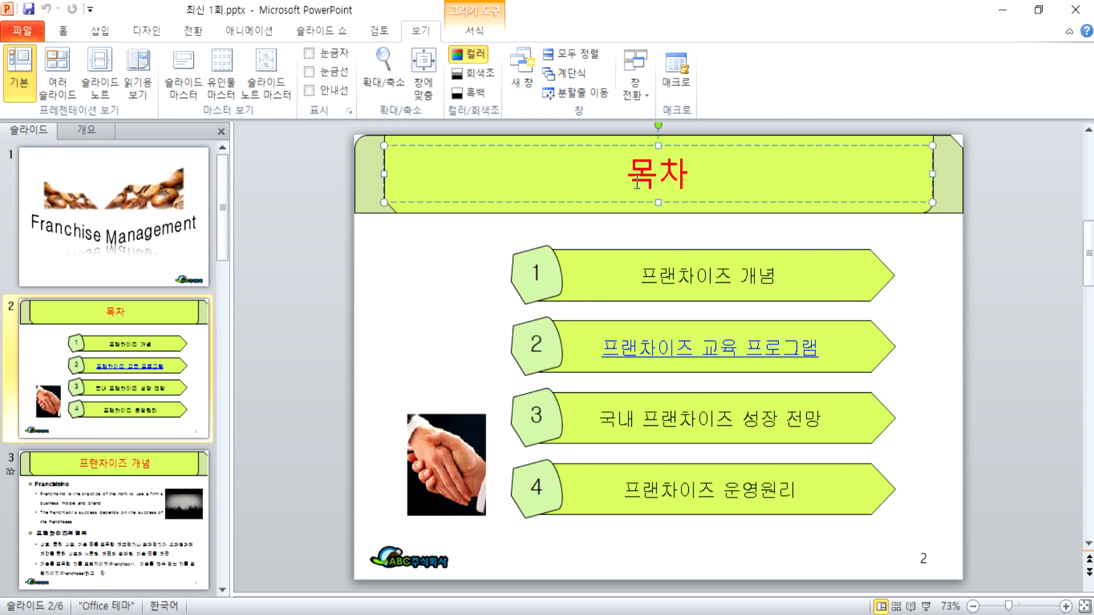
{"action": "left_click", "coordinate": [409, 586]}
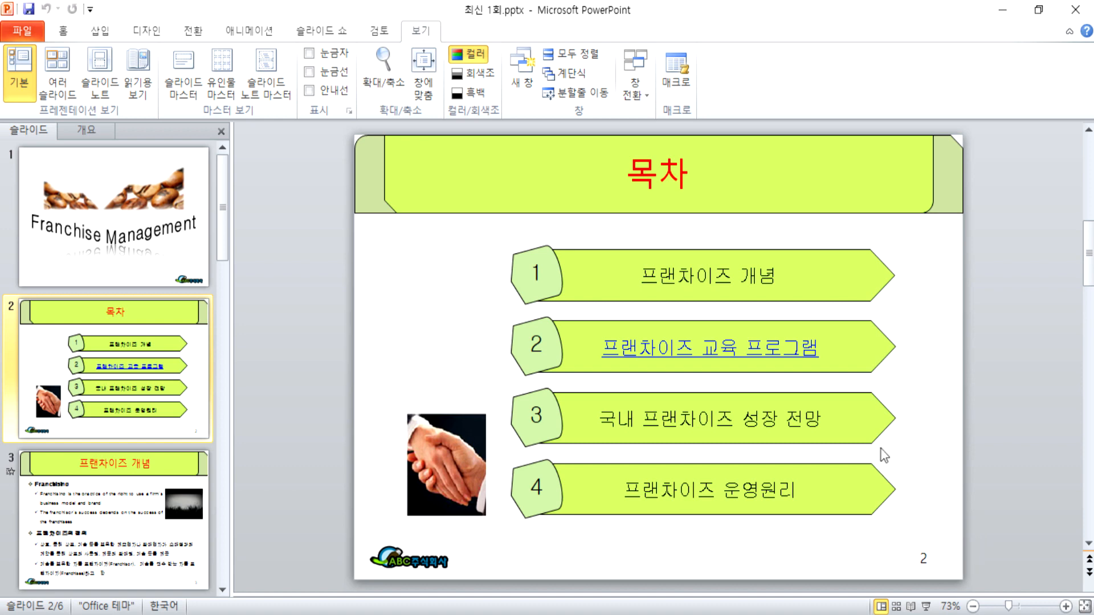
{"action": "key", "text": "alt+Tab"}
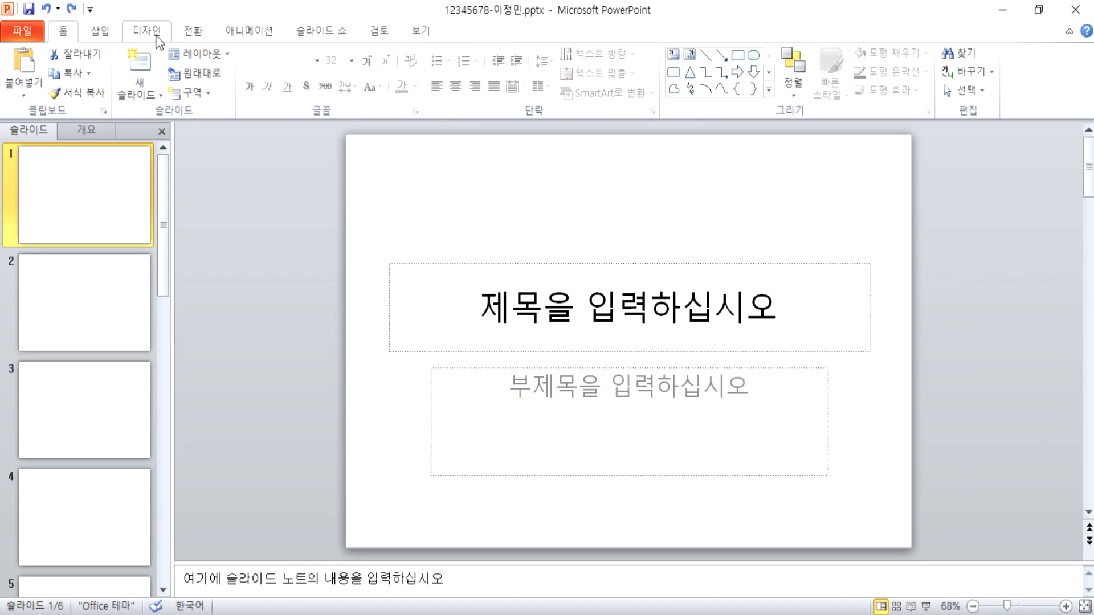
Step: Switch to Slide Master view and select the master slide
{"action": "left_click", "coordinate": [420, 36]}
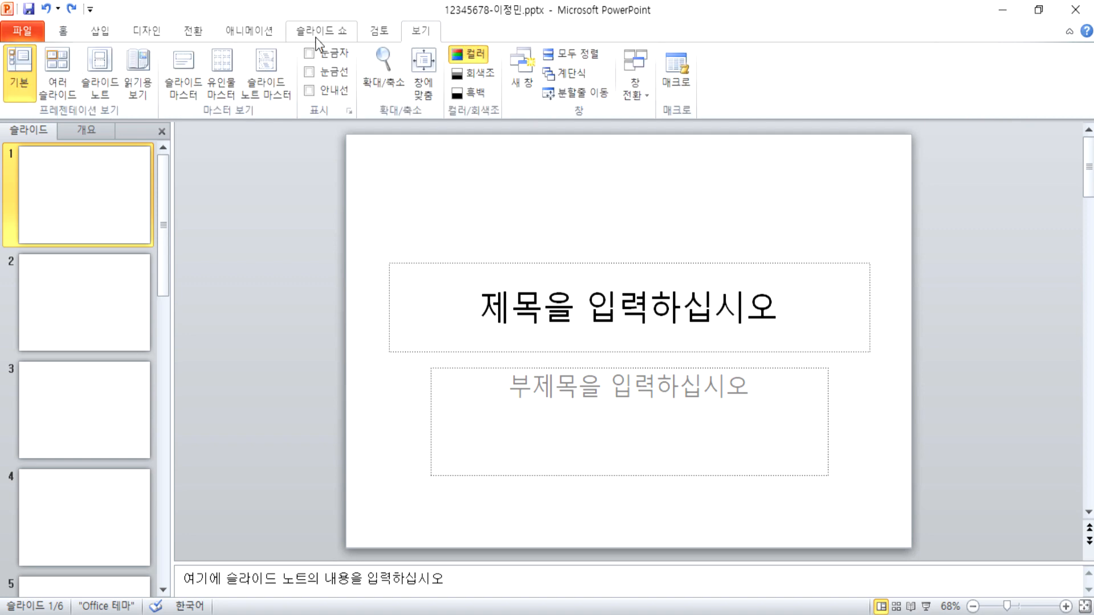
{"action": "left_click", "coordinate": [190, 73]}
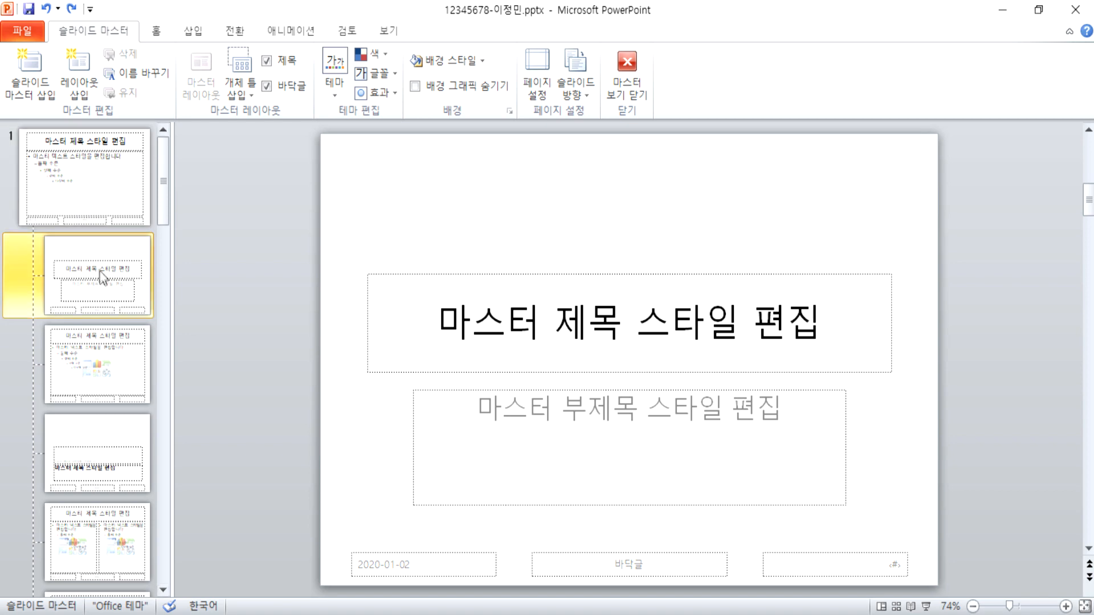
{"action": "left_click", "coordinate": [92, 184]}
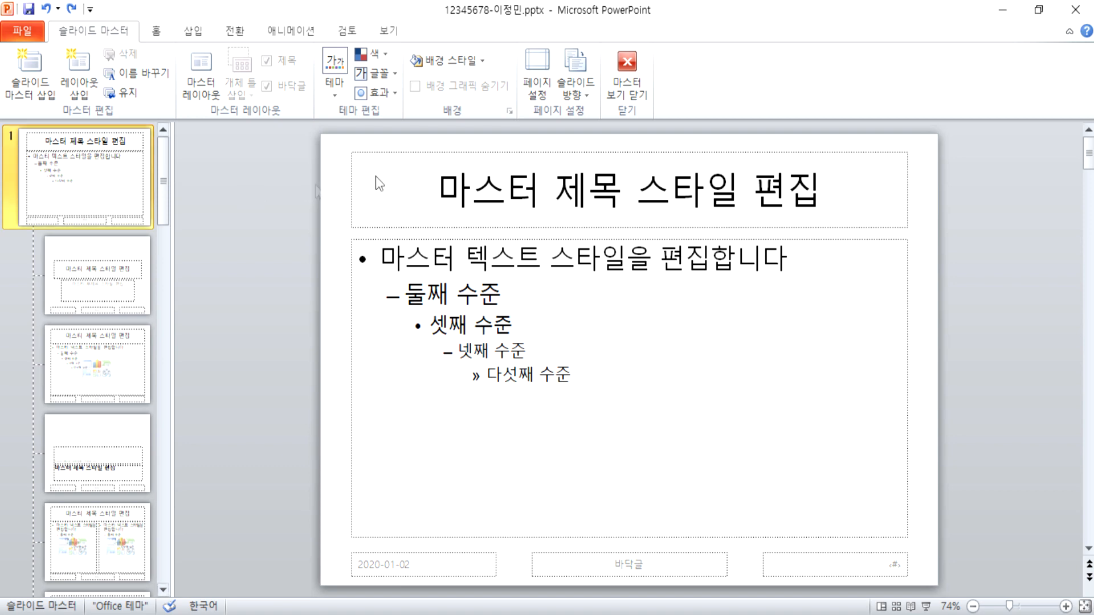
Step: Stretch the master title placeholder up to the slide's top-left corner
{"action": "left_click", "coordinate": [504, 157]}
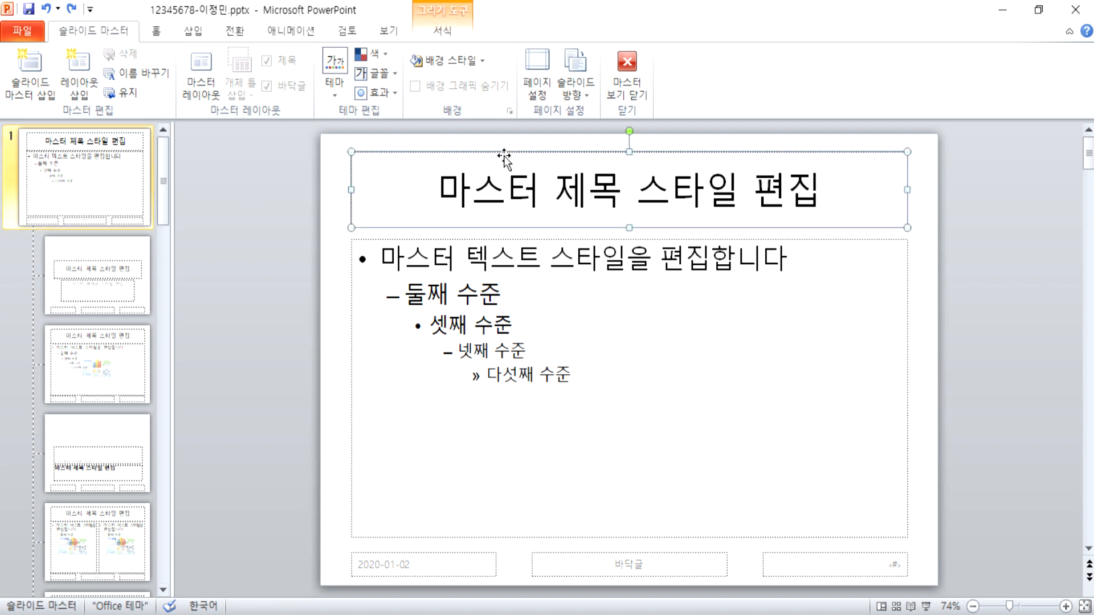
{"action": "left_click_drag", "start_coordinate": [504, 158], "coordinate": [504, 164]}
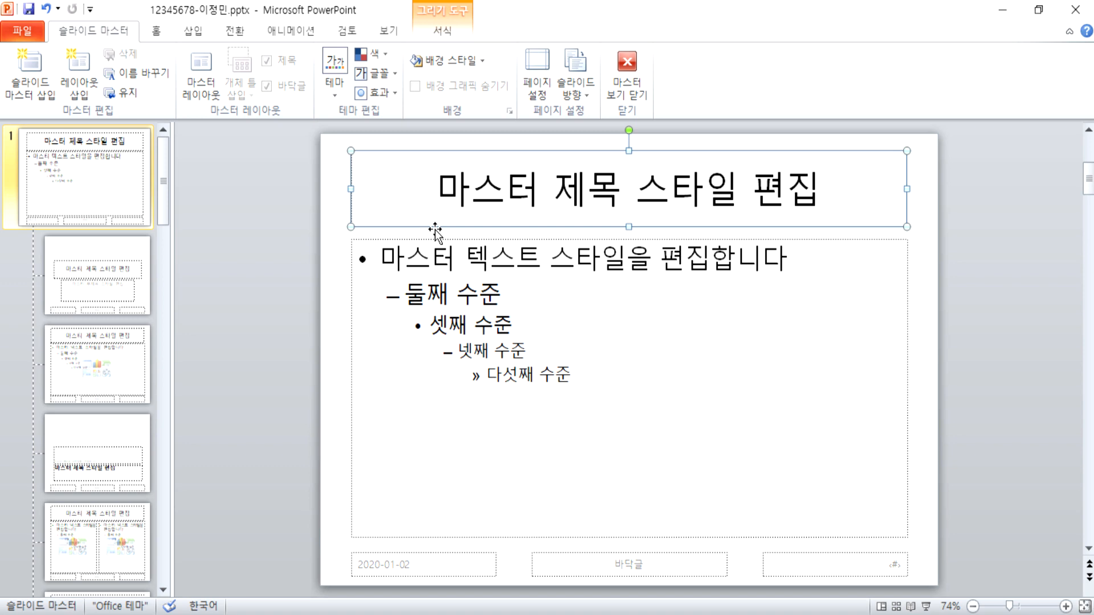
{"action": "left_click", "coordinate": [482, 239]}
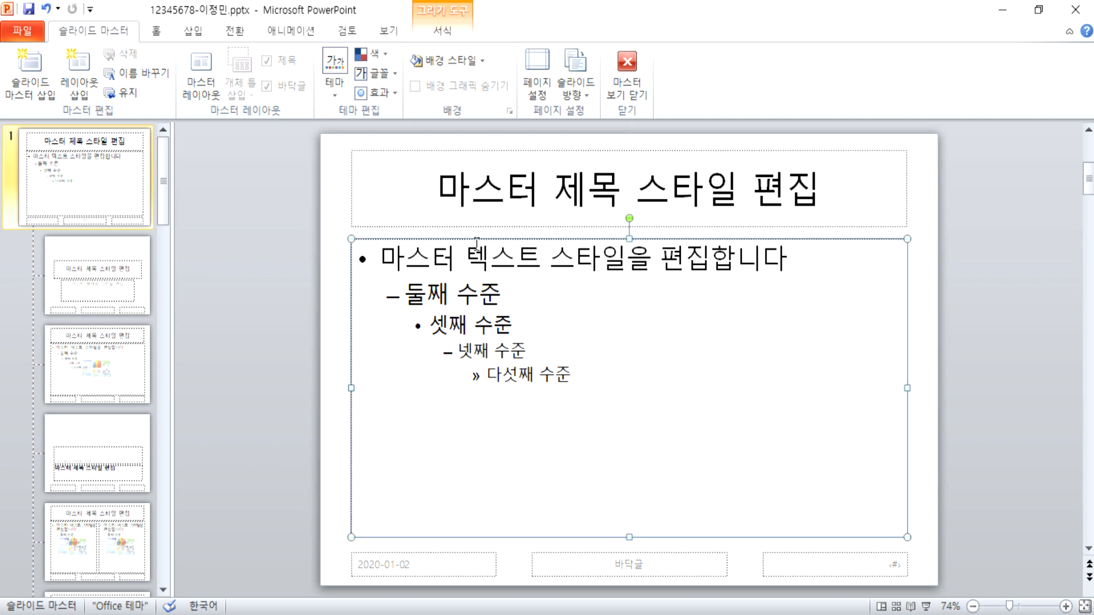
{"action": "left_click", "coordinate": [491, 160]}
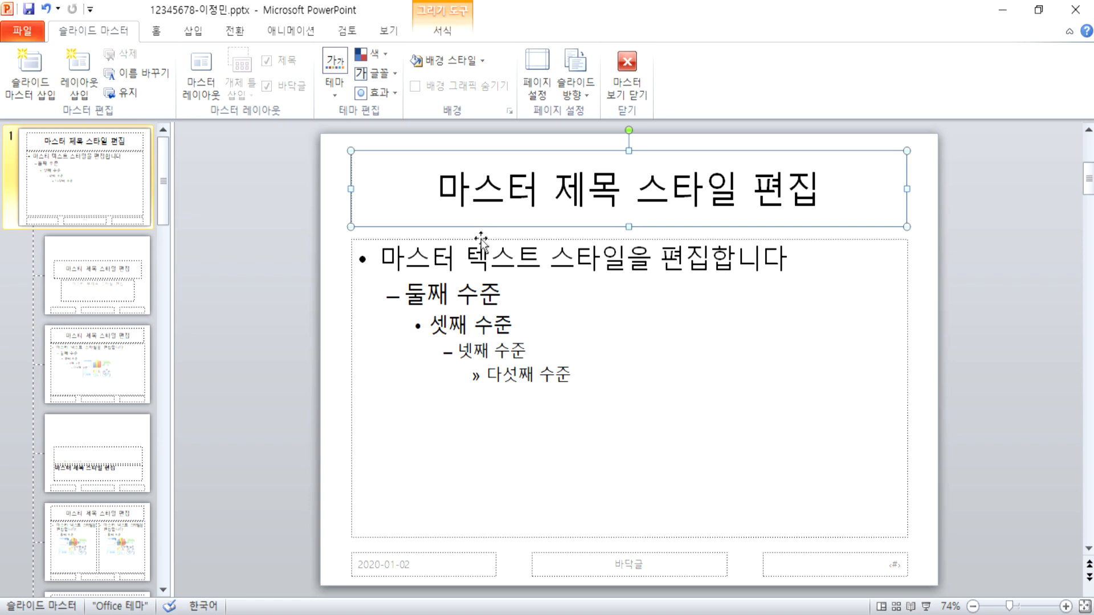
{"action": "left_click_drag", "start_coordinate": [520, 147], "coordinate": [520, 135]}
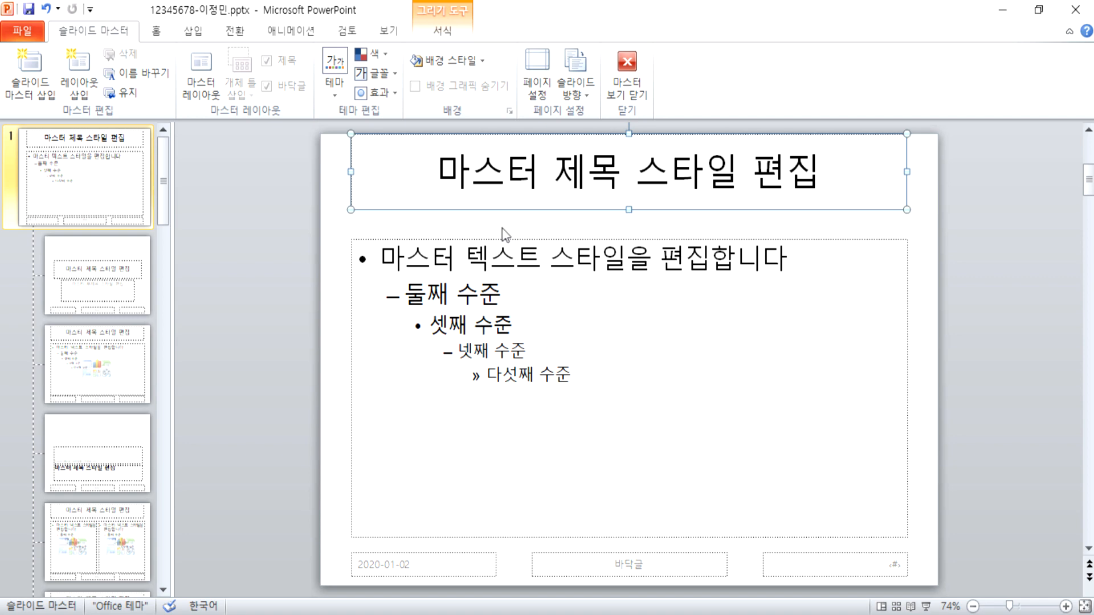
{"action": "key", "text": "ctrl+z"}
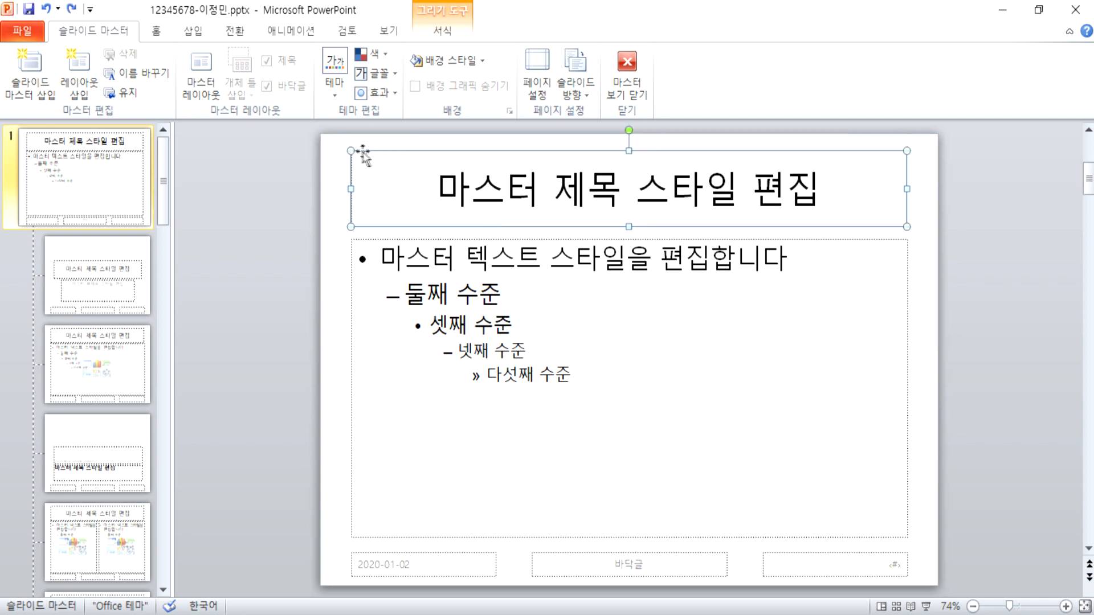
{"action": "left_click_drag", "start_coordinate": [351, 151], "coordinate": [320, 134]}
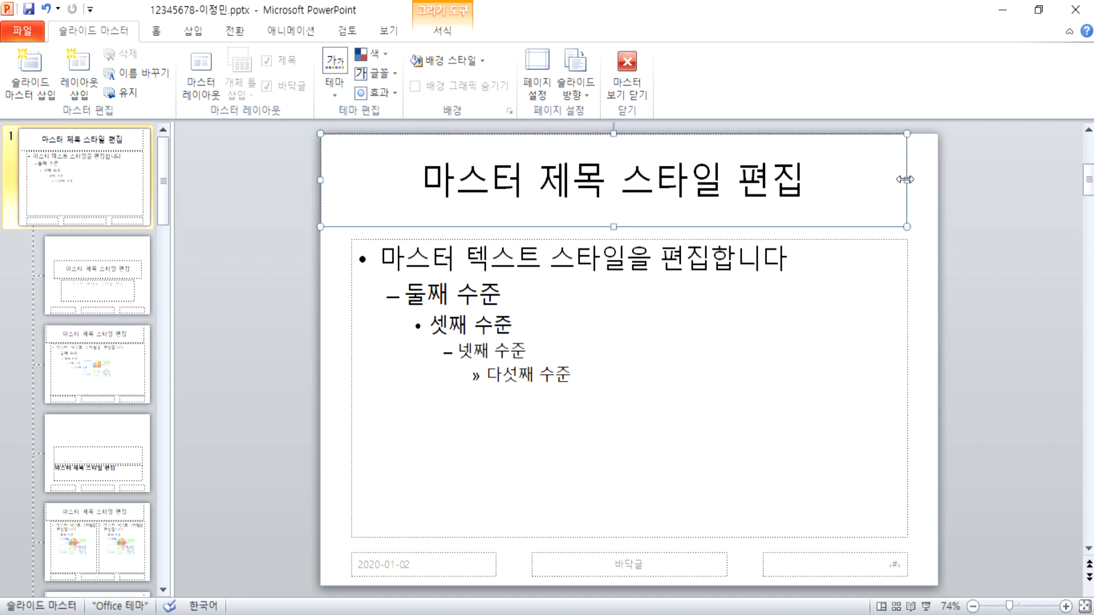
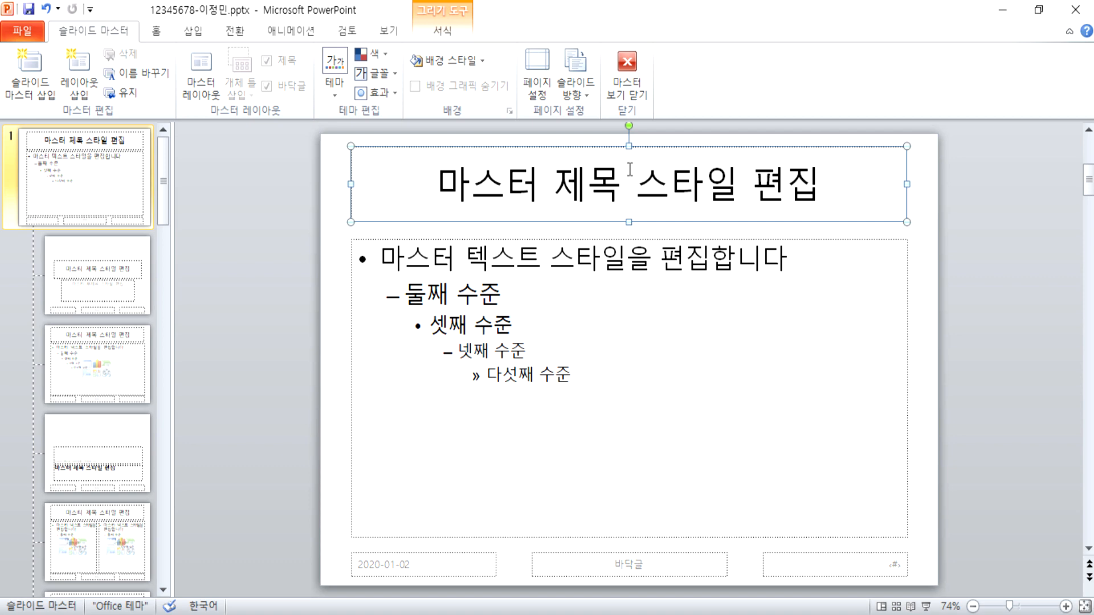
Step: Undo the last move, then stretch the master title placeholder across the full top band
{"action": "key", "text": "ctrl+z"}
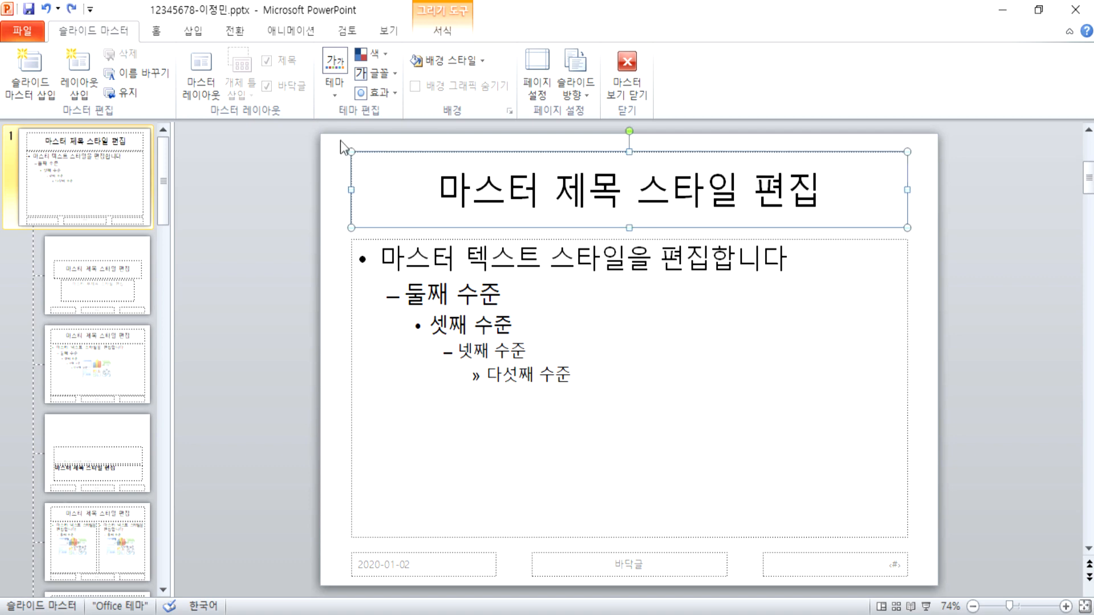
{"action": "left_click_drag", "start_coordinate": [351, 151], "coordinate": [321, 134]}
{"action": "left_click_drag", "start_coordinate": [907, 180], "coordinate": [938, 181]}
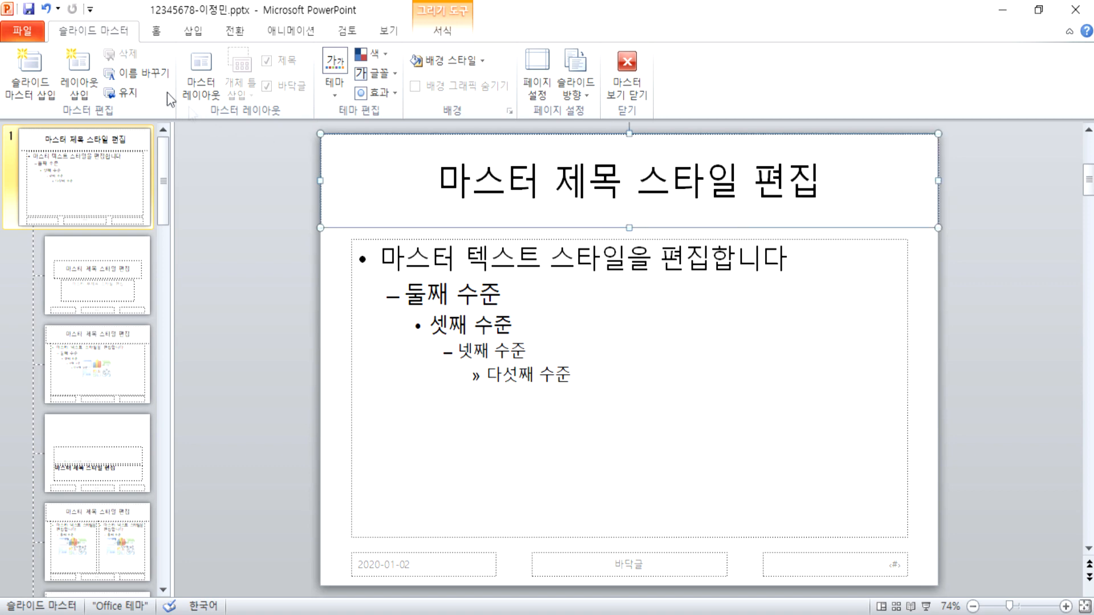
Step: Format the master title text as 맑은 고딕, size 40, in red
{"action": "left_click", "coordinate": [157, 32]}
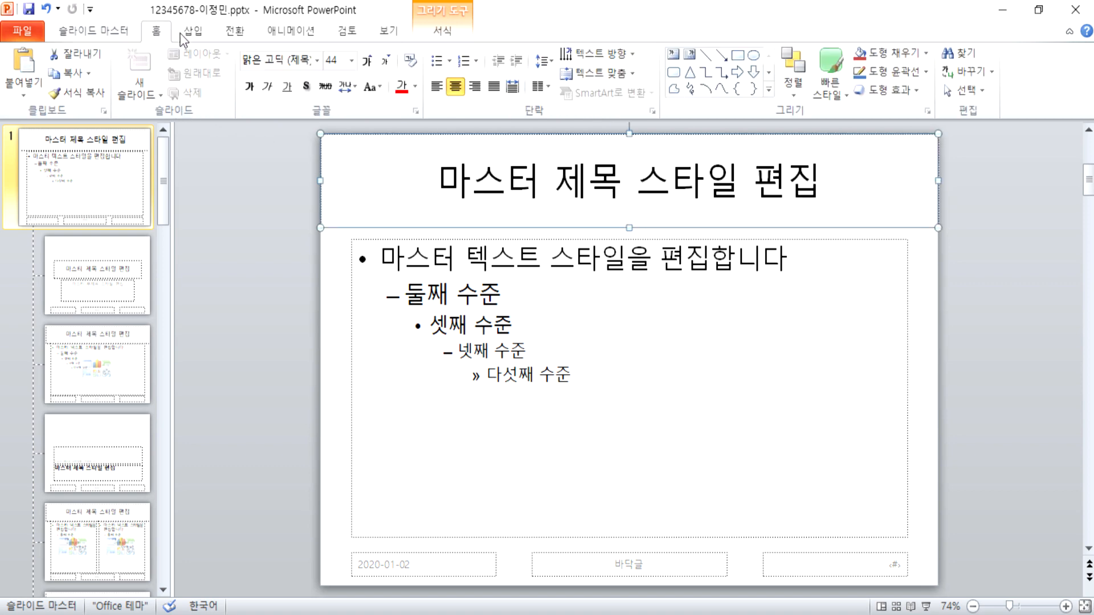
{"action": "left_click", "coordinate": [317, 61]}
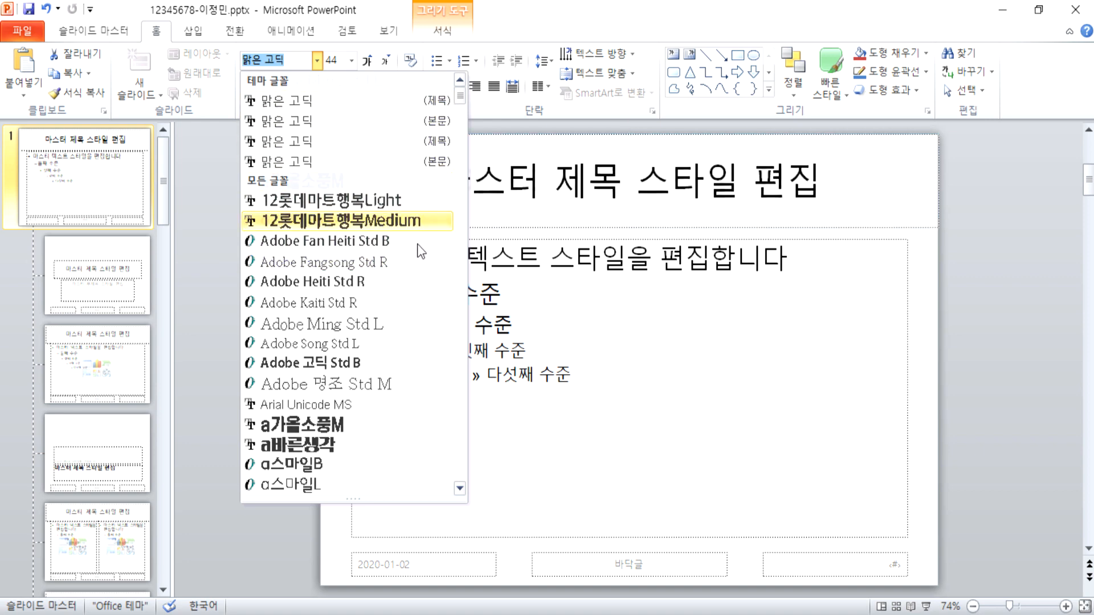
{"action": "scroll", "coordinate": [397, 268], "scroll_direction": "down", "scroll_amount": 15}
{"action": "scroll", "coordinate": [393, 270], "scroll_direction": "down", "scroll_amount": 20}
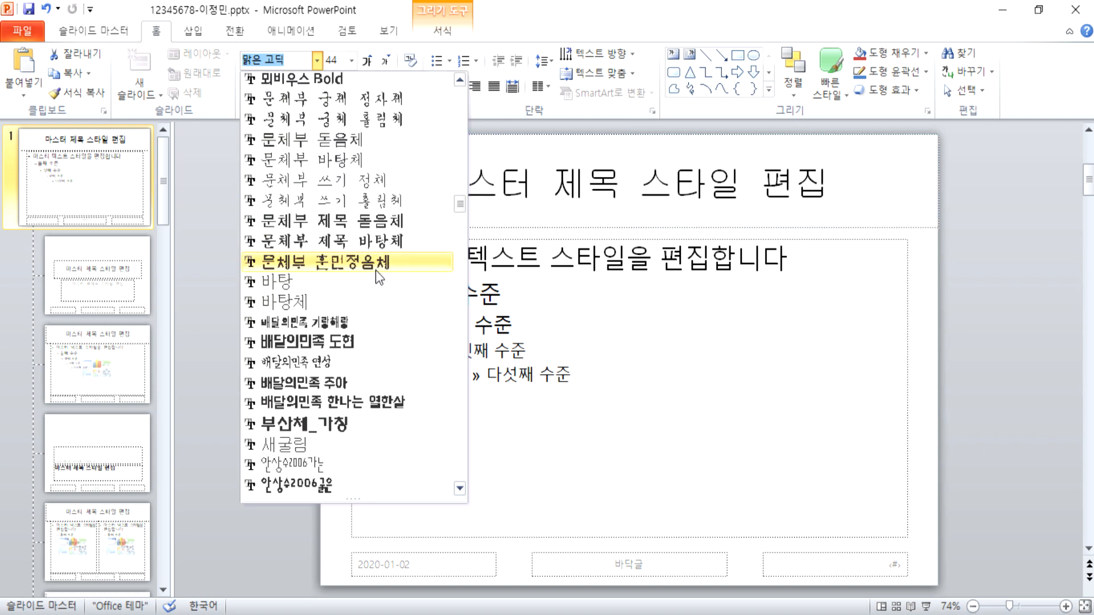
{"action": "scroll", "coordinate": [342, 242], "scroll_direction": "up", "scroll_amount": 4}
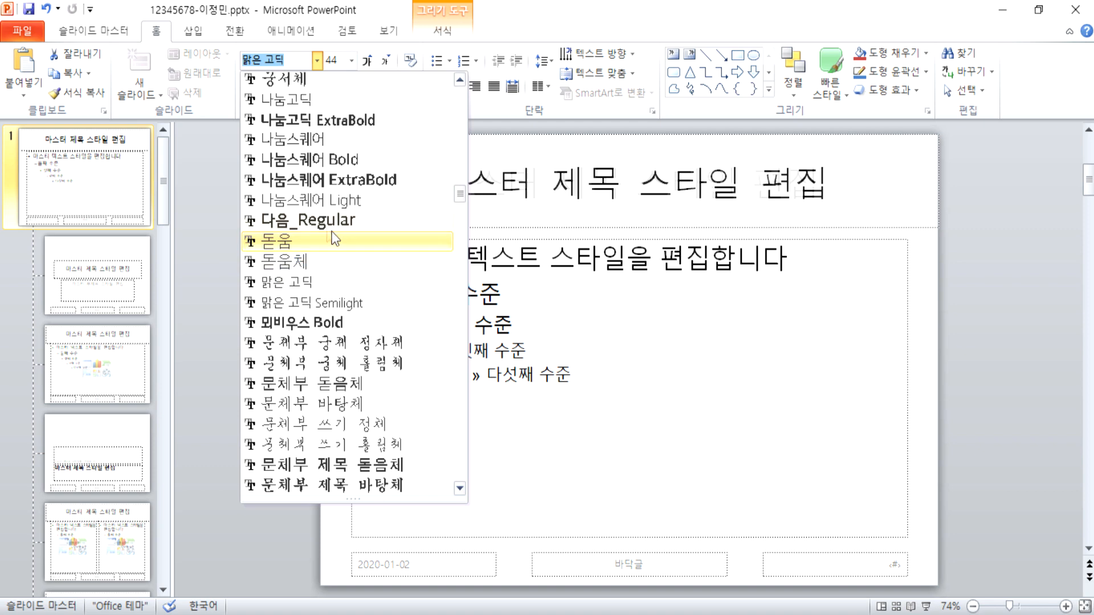
{"action": "left_click", "coordinate": [306, 281]}
{"action": "left_click", "coordinate": [387, 61]}
{"action": "left_click", "coordinate": [401, 86]}
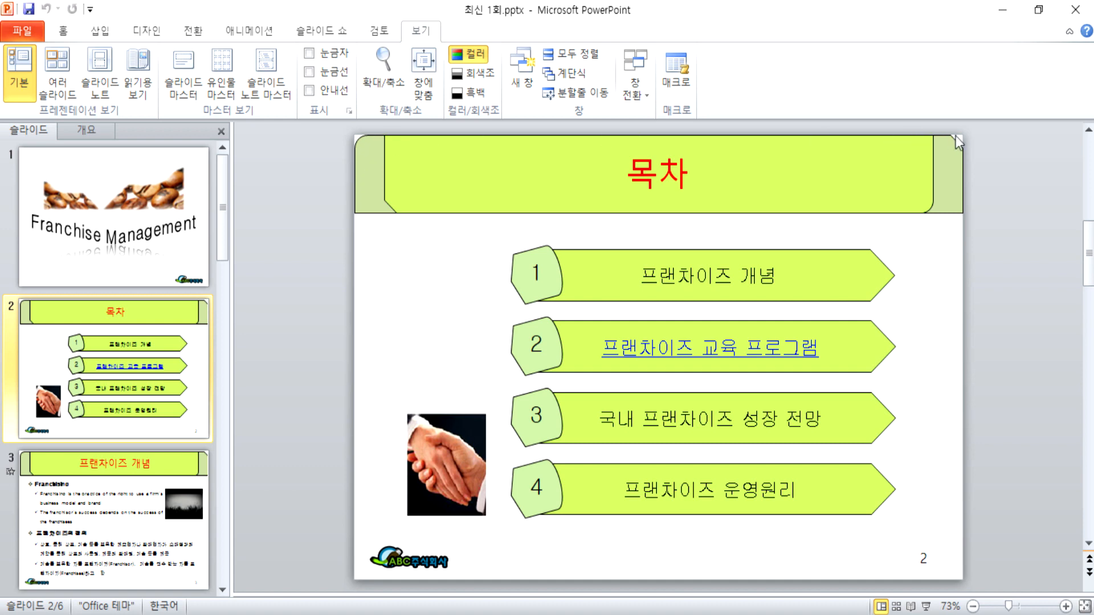
Step: Inspect the reference 목차 title box, then return to the slide master file's Shapes gallery
{"action": "left_click", "coordinate": [497, 193]}
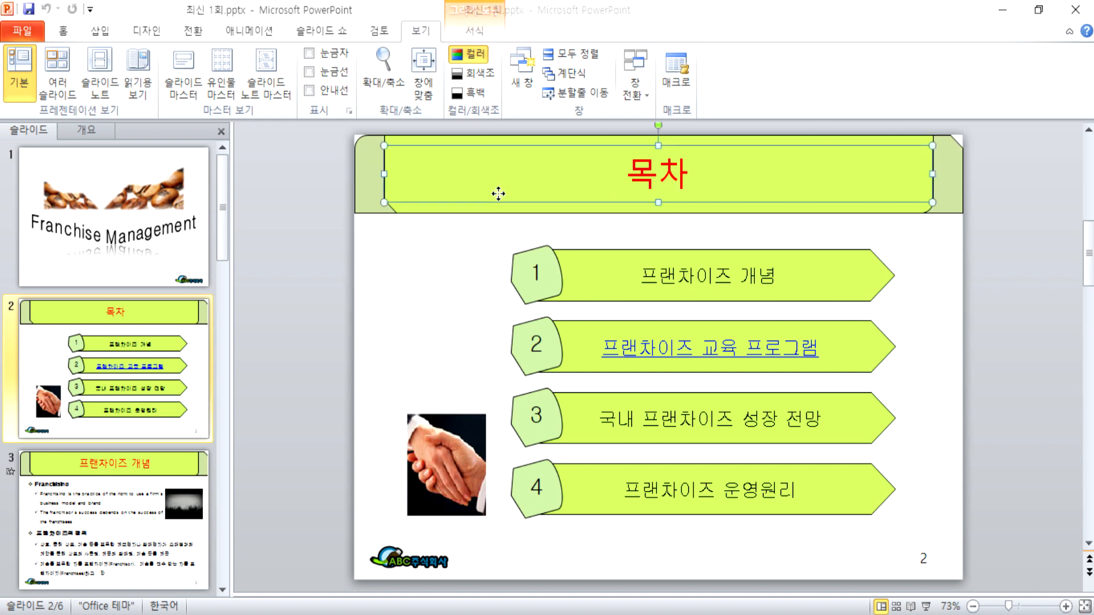
{"action": "left_click", "coordinate": [403, 222]}
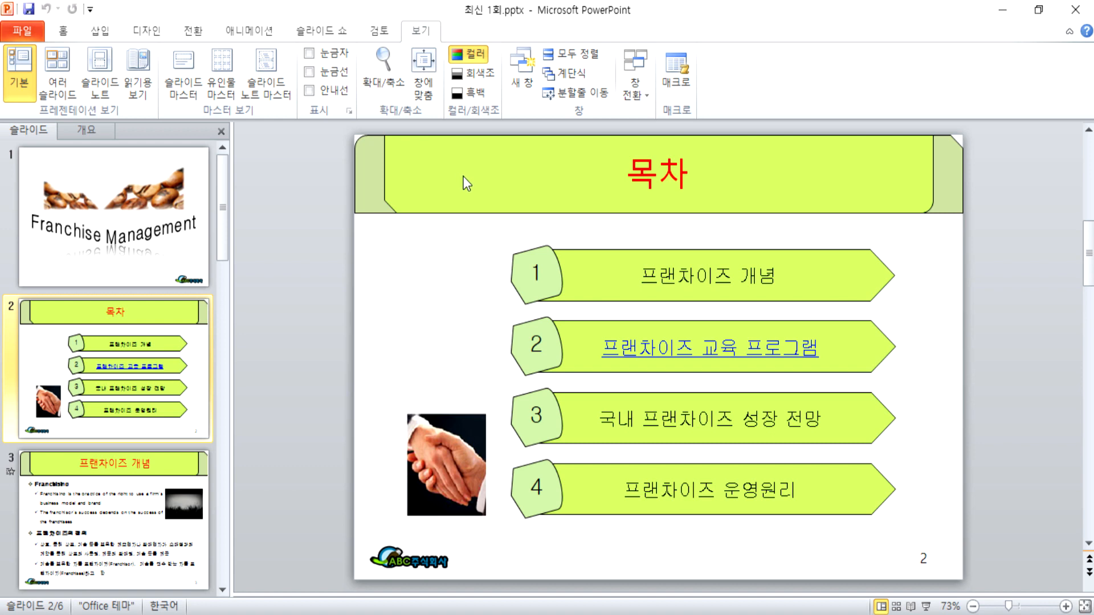
{"action": "key", "text": "alt+Tab"}
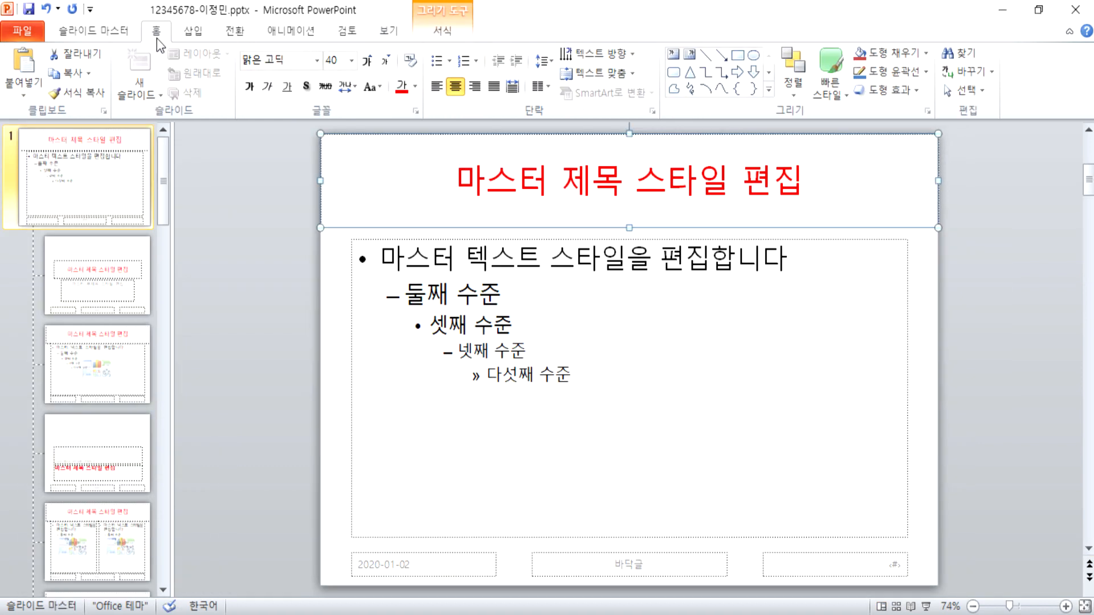
{"action": "left_click", "coordinate": [193, 30]}
{"action": "left_click", "coordinate": [203, 68]}
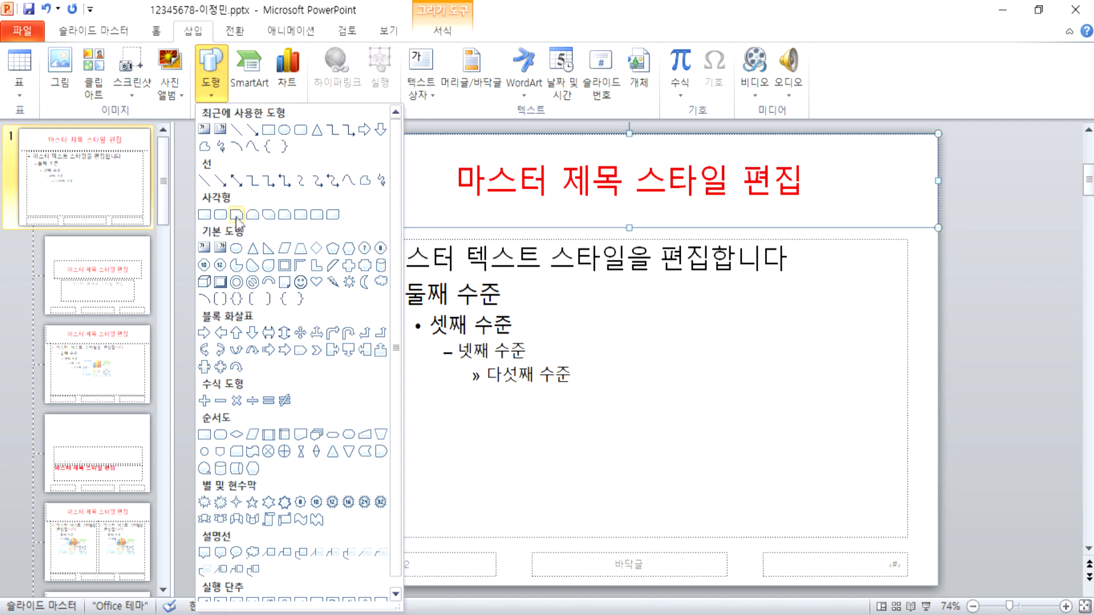
Step: Draw a snipped-corner rectangle across the title area and rotate it 180° with two Rotate Right 90° turns
{"action": "left_click", "coordinate": [284, 215]}
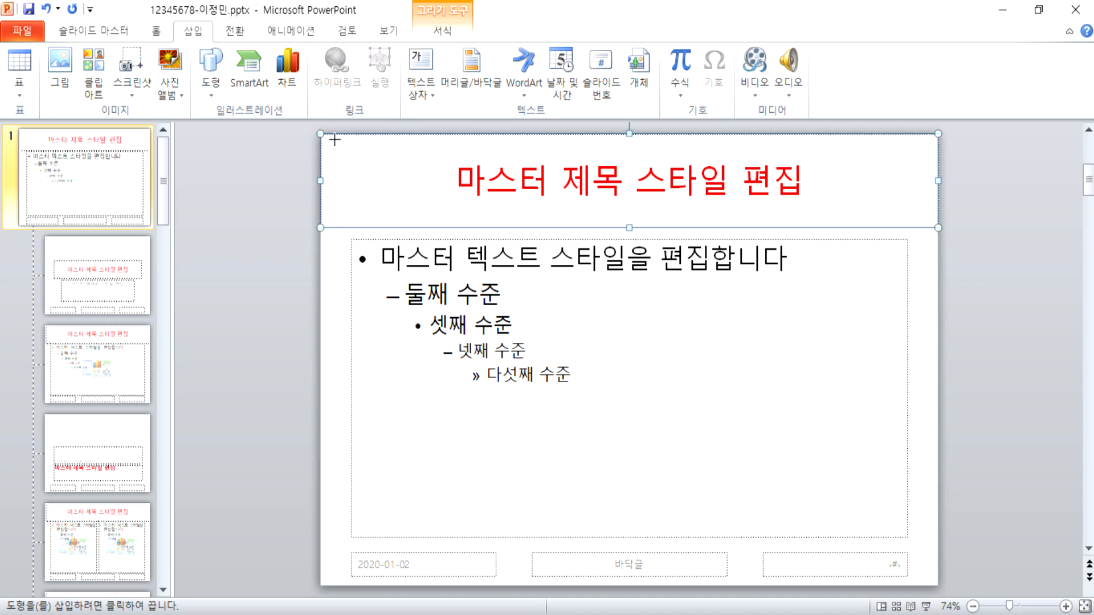
{"action": "left_click_drag", "start_coordinate": [359, 141], "coordinate": [886, 218]}
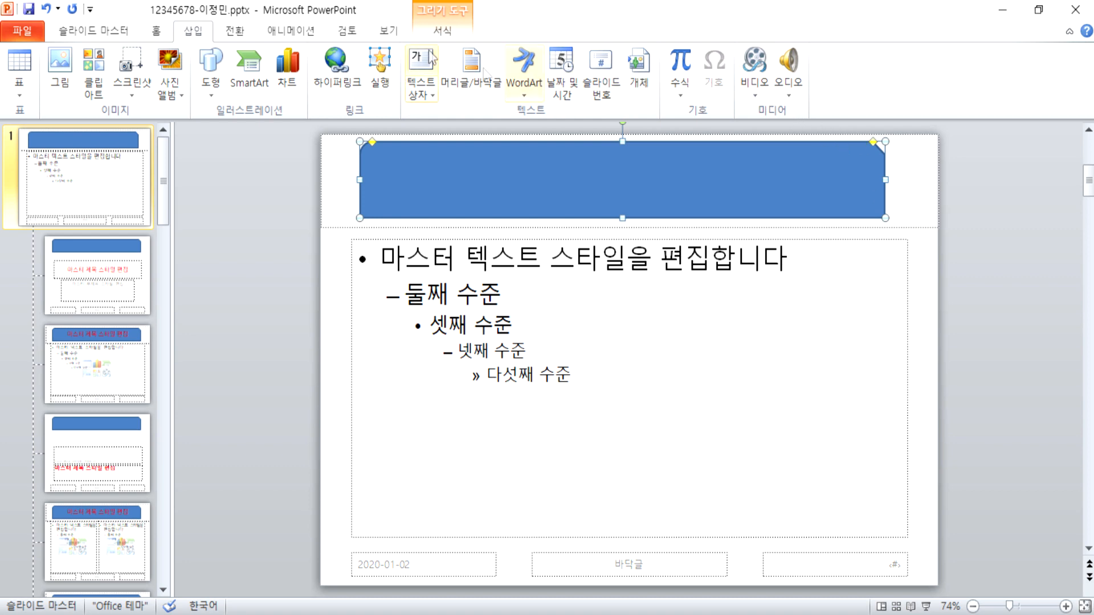
{"action": "left_click", "coordinate": [442, 30]}
{"action": "left_click", "coordinate": [833, 91]}
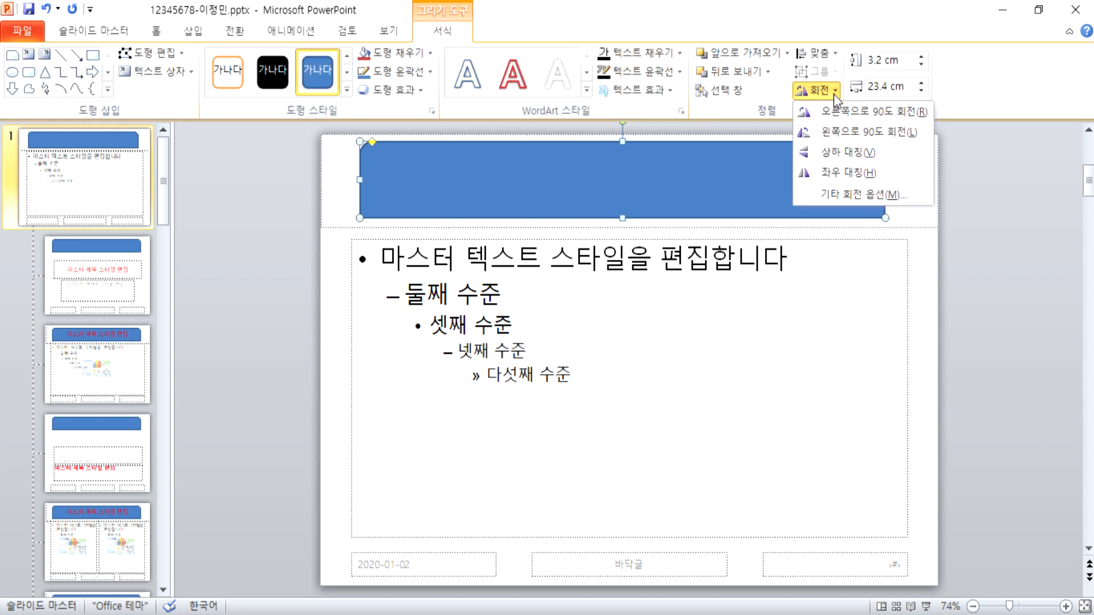
{"action": "left_click", "coordinate": [839, 113]}
{"action": "left_click", "coordinate": [833, 91]}
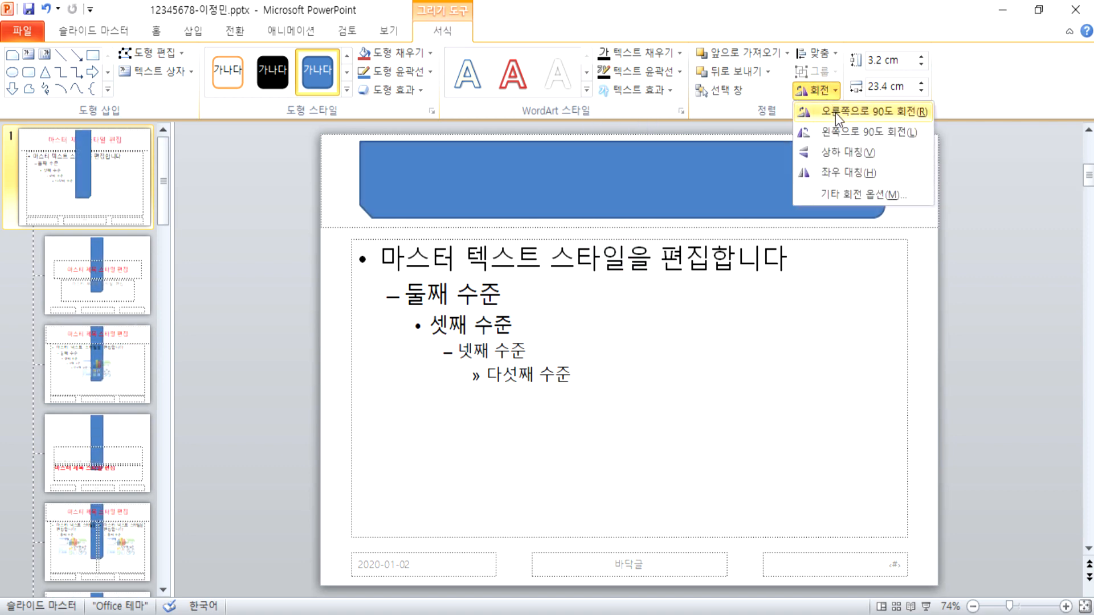
{"action": "left_click", "coordinate": [835, 113]}
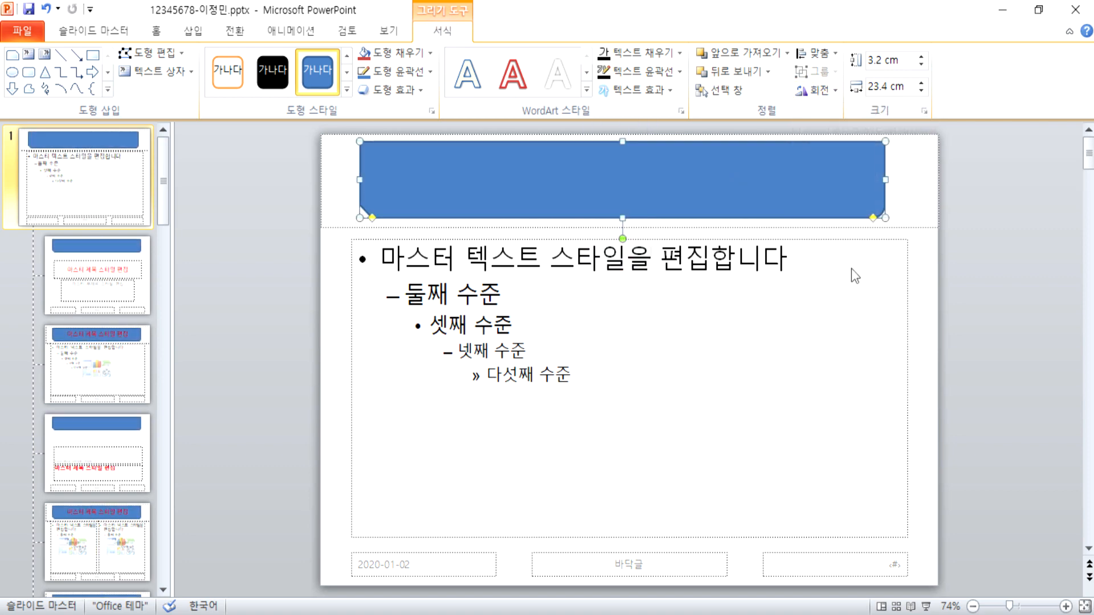
Step: Delete the trial blue snipped-corner banner
{"action": "left_click", "coordinate": [1016, 287]}
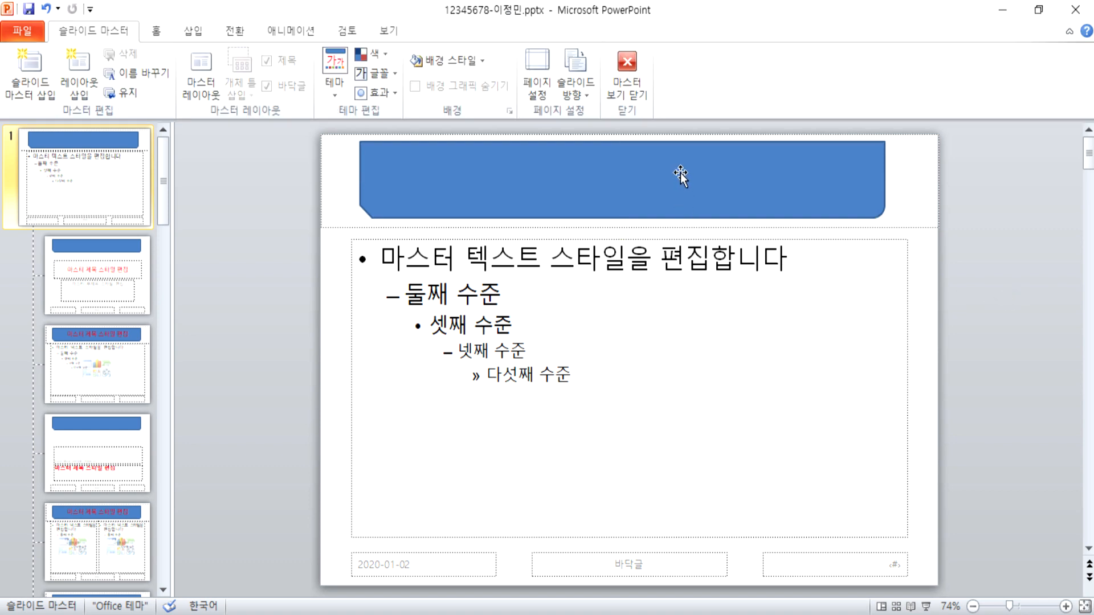
{"action": "left_click", "coordinate": [408, 206]}
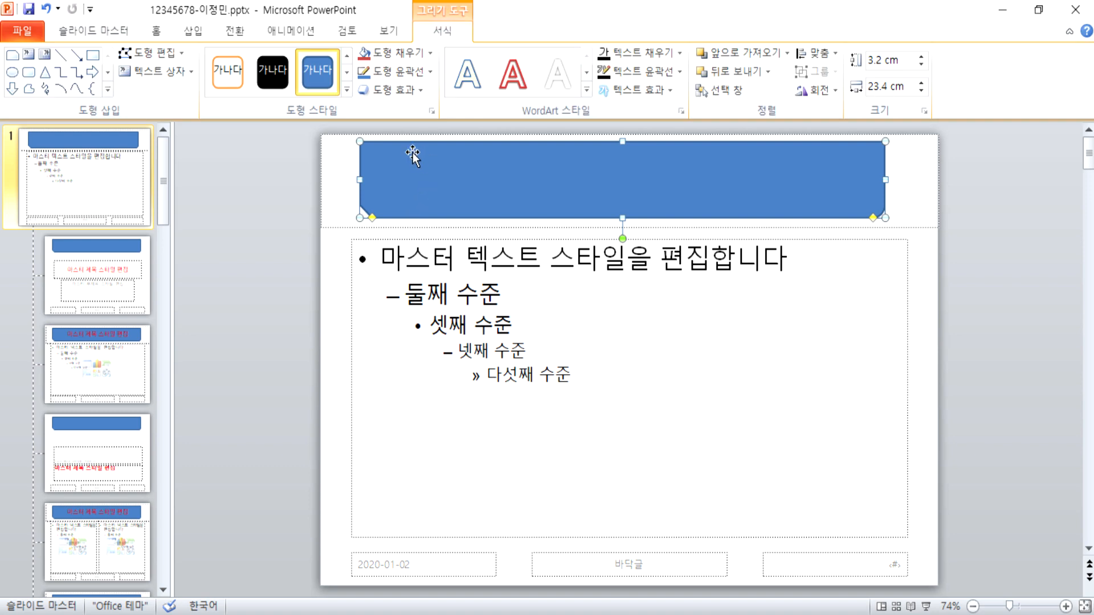
{"action": "key", "text": "Delete"}
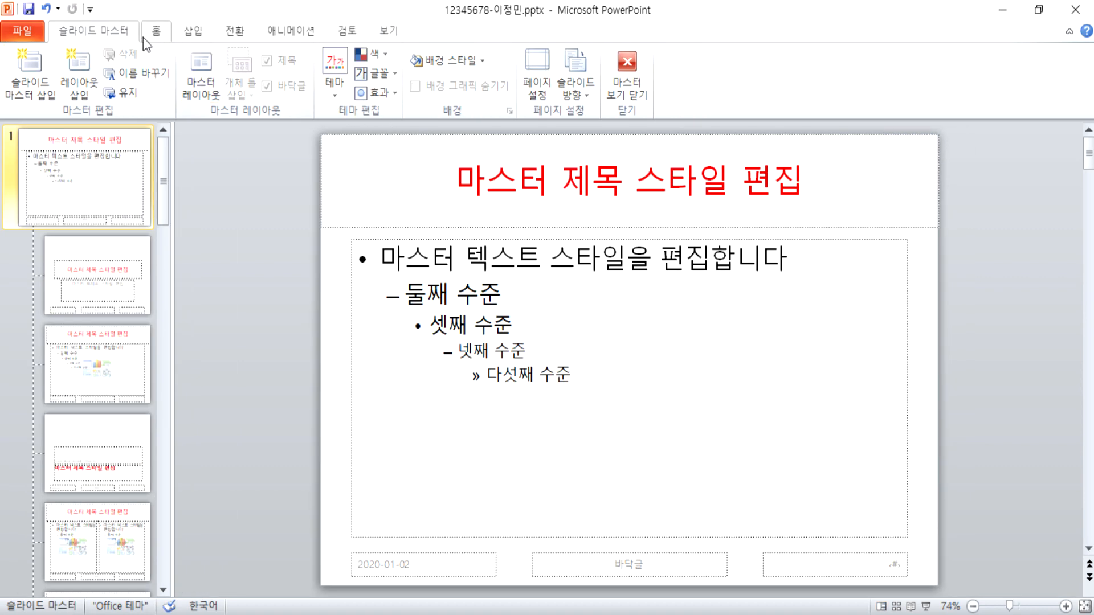
Step: Draw a snip-and-round-corner rectangle over the whole top band and round its top-left corner
{"action": "left_click", "coordinate": [188, 31]}
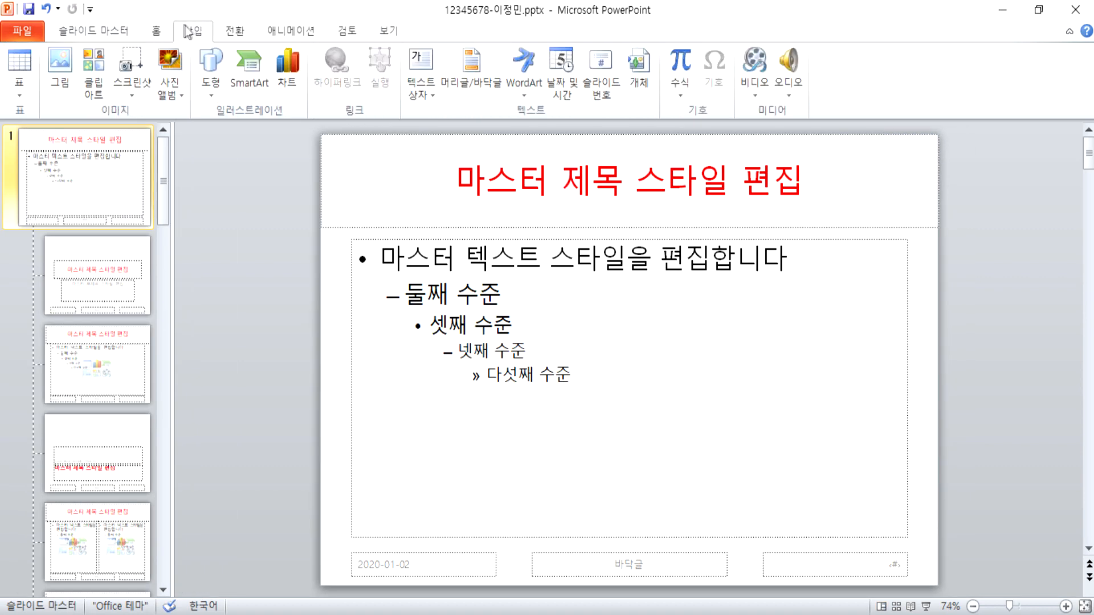
{"action": "left_click", "coordinate": [212, 72]}
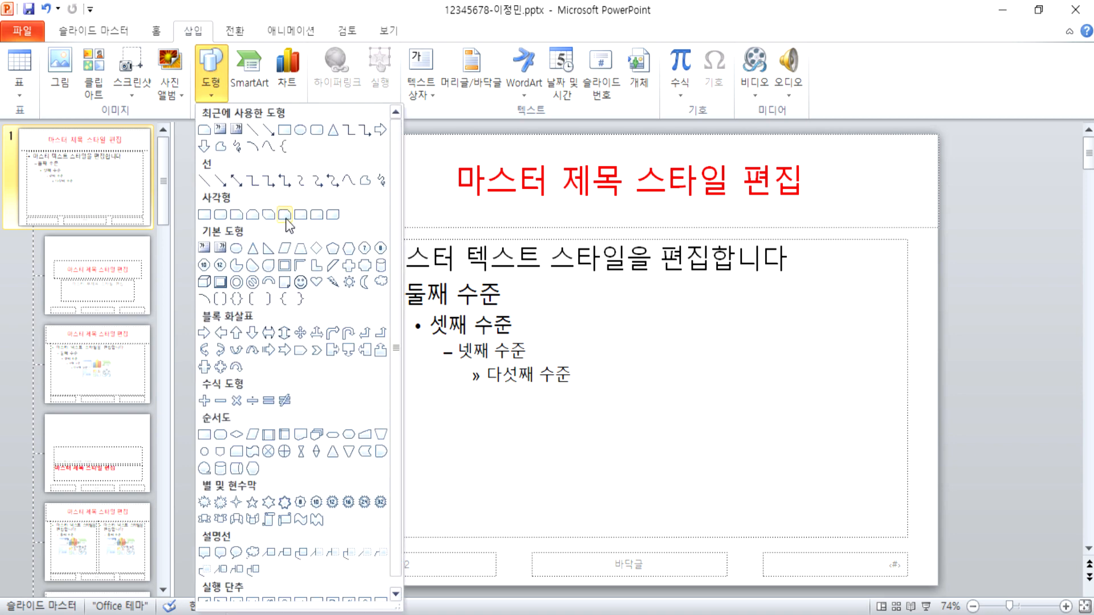
{"action": "left_click", "coordinate": [286, 216]}
{"action": "left_click_drag", "start_coordinate": [322, 136], "coordinate": [938, 227]}
{"action": "left_click_drag", "start_coordinate": [349, 136], "coordinate": [350, 138]}
{"action": "left_click", "coordinate": [238, 300]}
{"action": "left_click", "coordinate": [339, 169]}
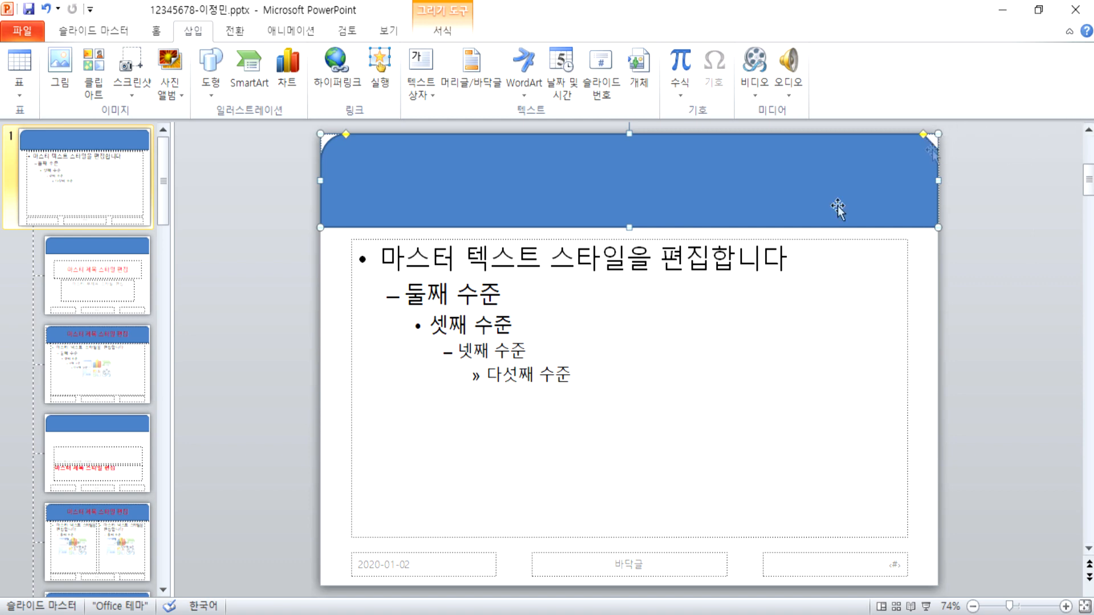
{"action": "left_click", "coordinate": [285, 287]}
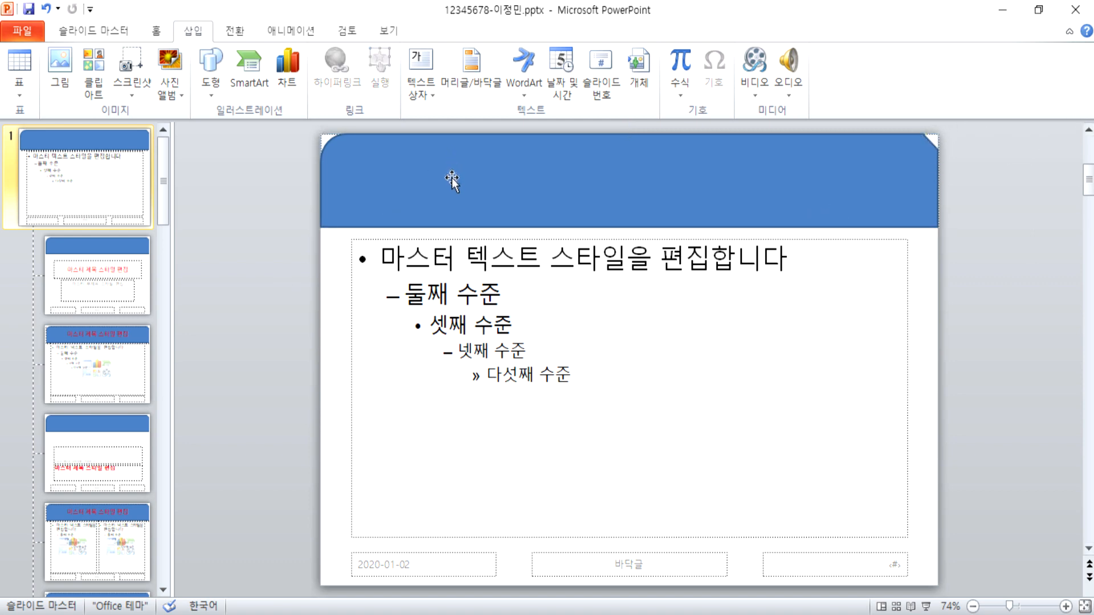
{"action": "left_click", "coordinate": [214, 76]}
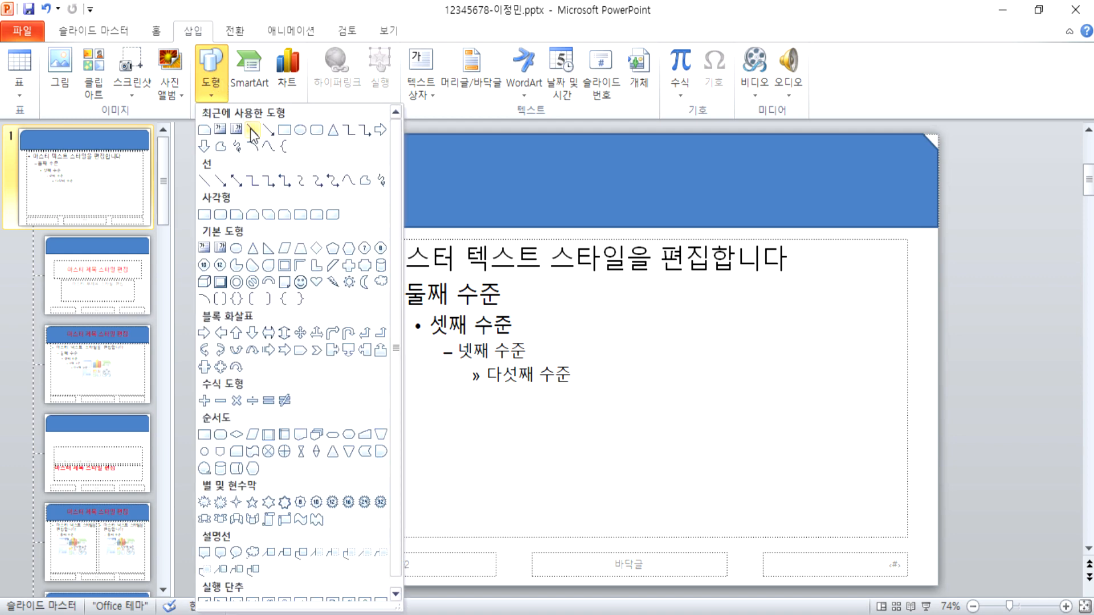
Step: Draw a rounded rectangle over the title area and rotate it 180° so its rounded corners face down
{"action": "left_click", "coordinate": [284, 216]}
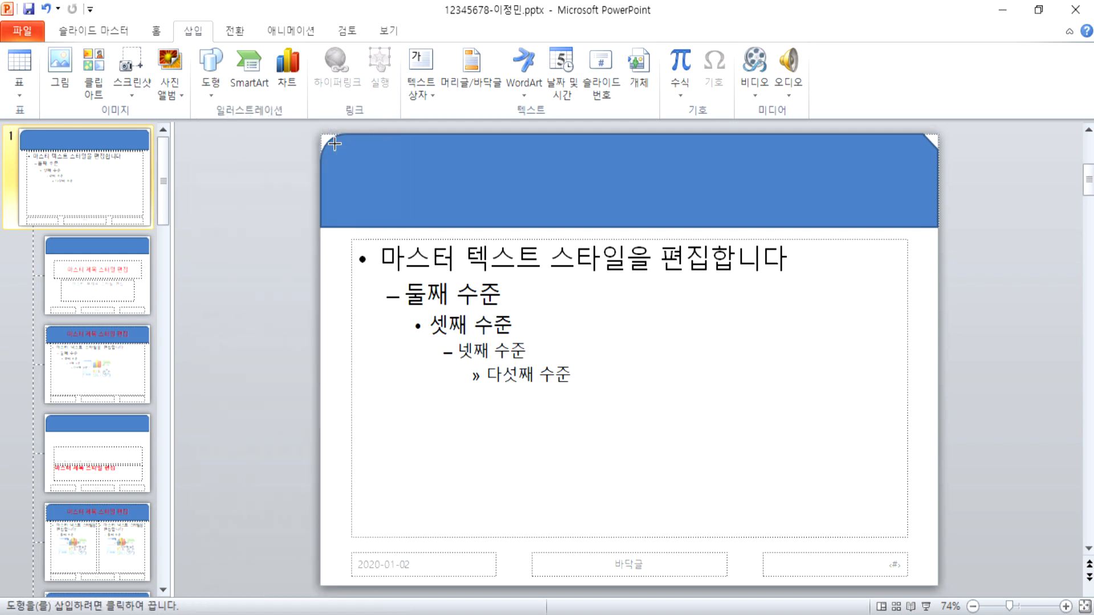
{"action": "left_click_drag", "start_coordinate": [351, 133], "coordinate": [912, 227]}
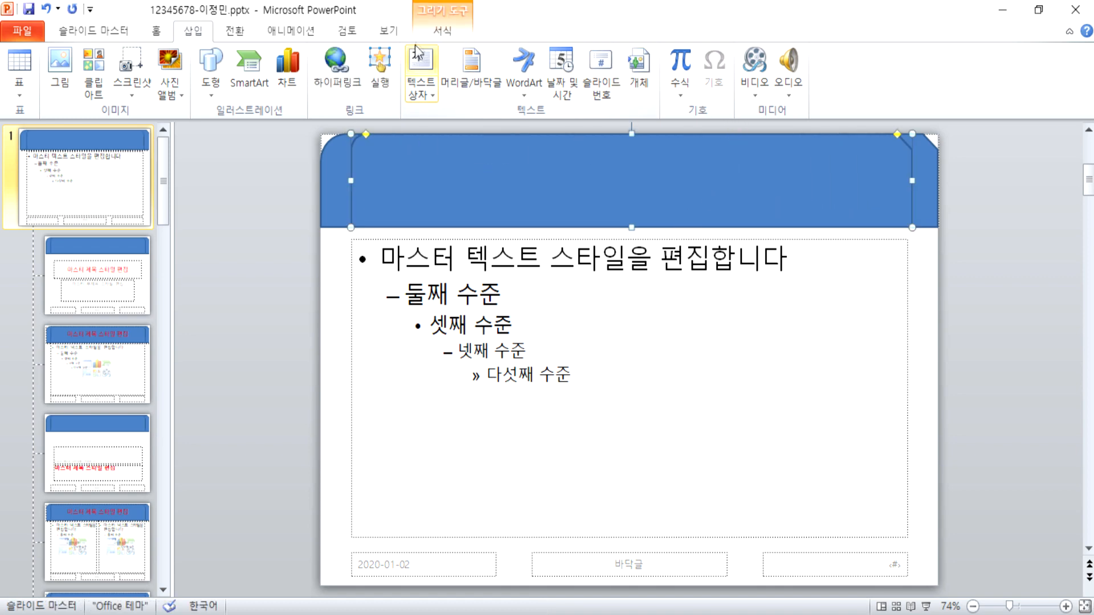
{"action": "left_click", "coordinate": [454, 30]}
{"action": "left_click", "coordinate": [818, 93]}
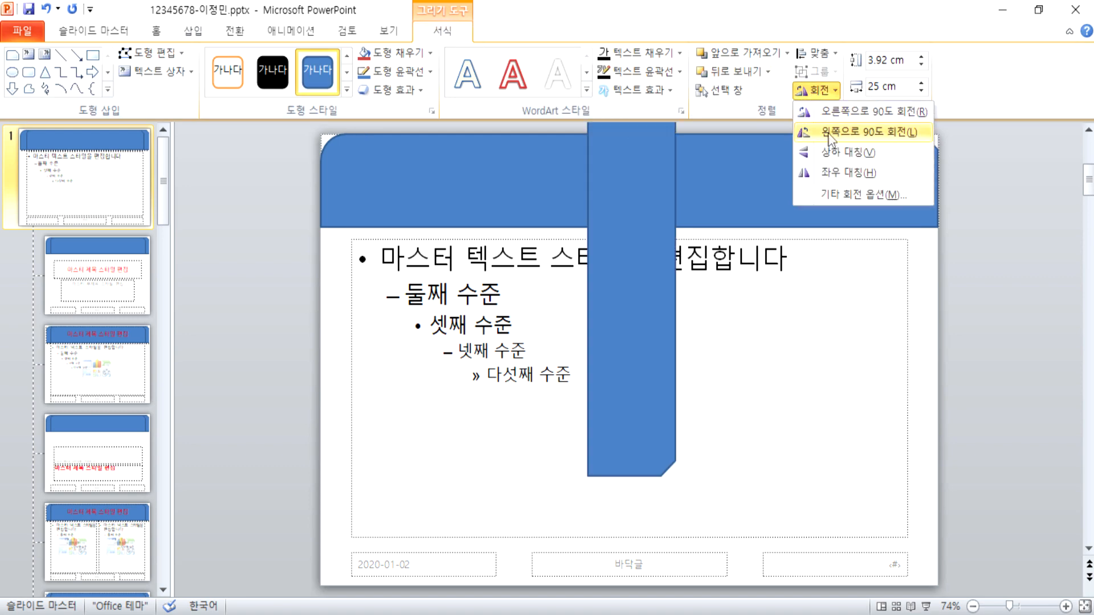
{"action": "left_click", "coordinate": [836, 111]}
{"action": "left_click", "coordinate": [818, 91]}
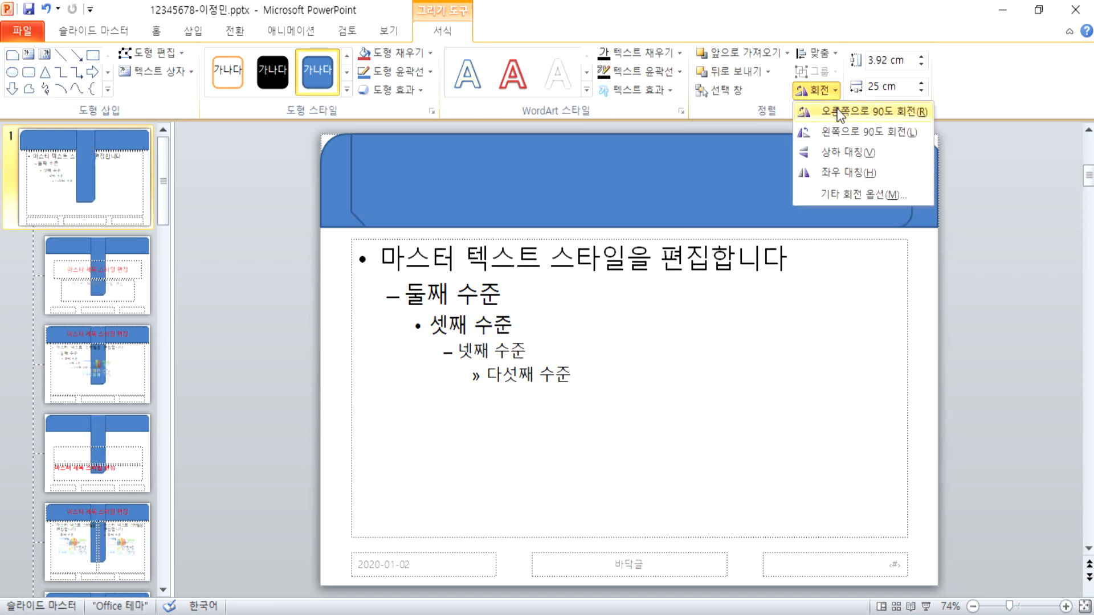
{"action": "left_click", "coordinate": [840, 113]}
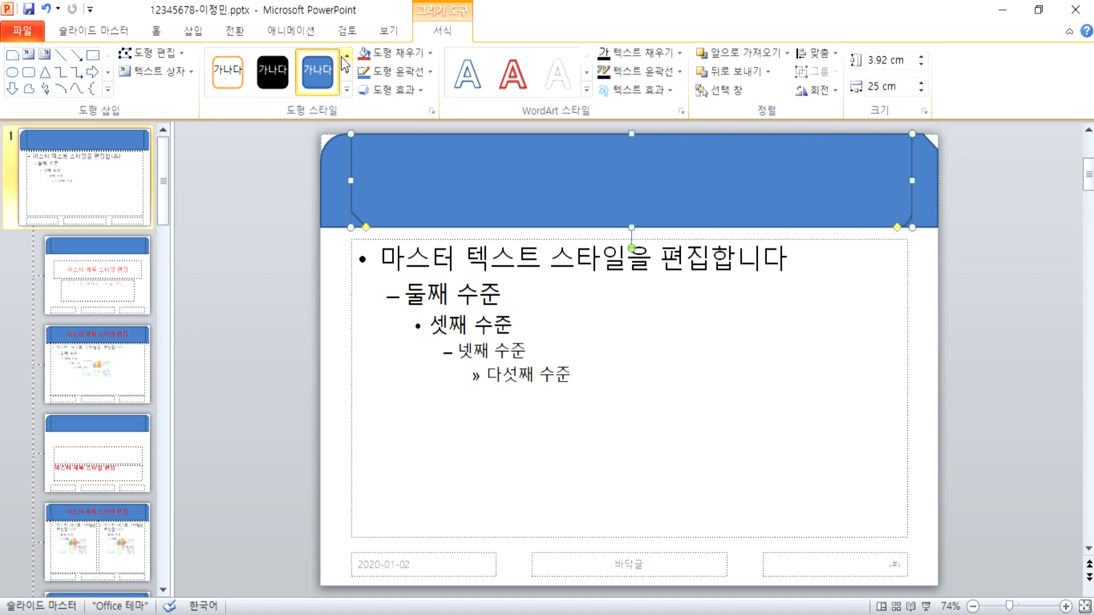
Step: Fill the inner banner shape yellow and send it one layer back
{"action": "left_click", "coordinate": [430, 53]}
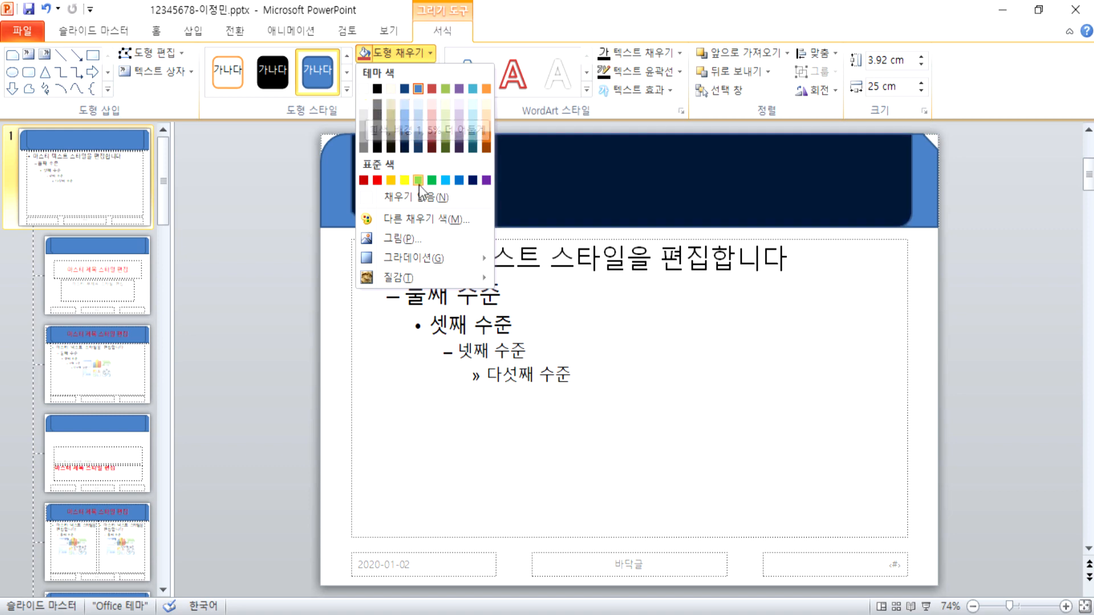
{"action": "left_click", "coordinate": [405, 180]}
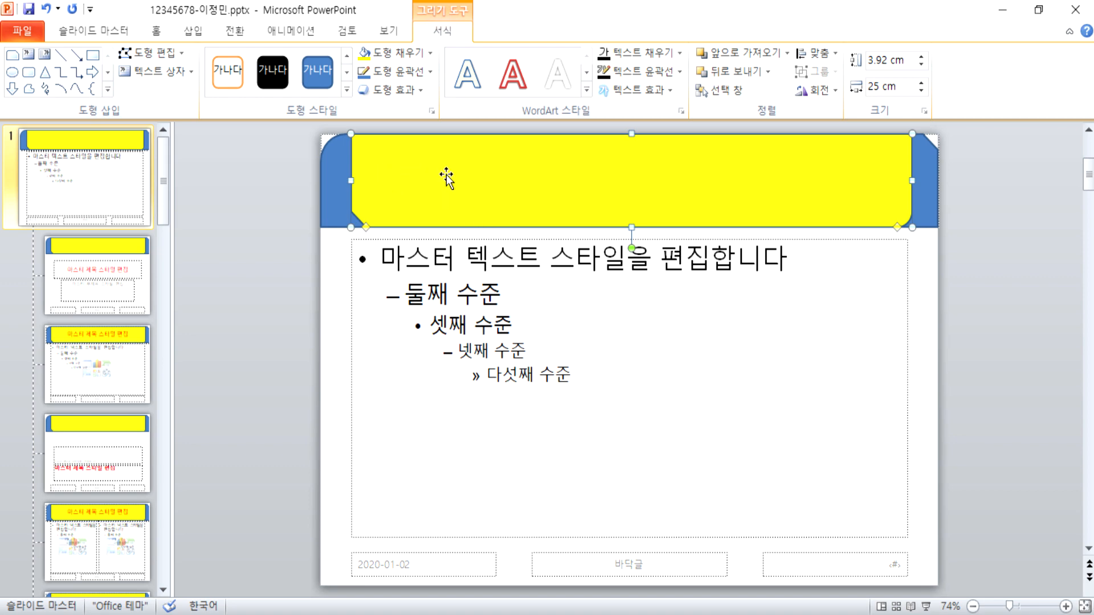
{"action": "left_click", "coordinate": [727, 76]}
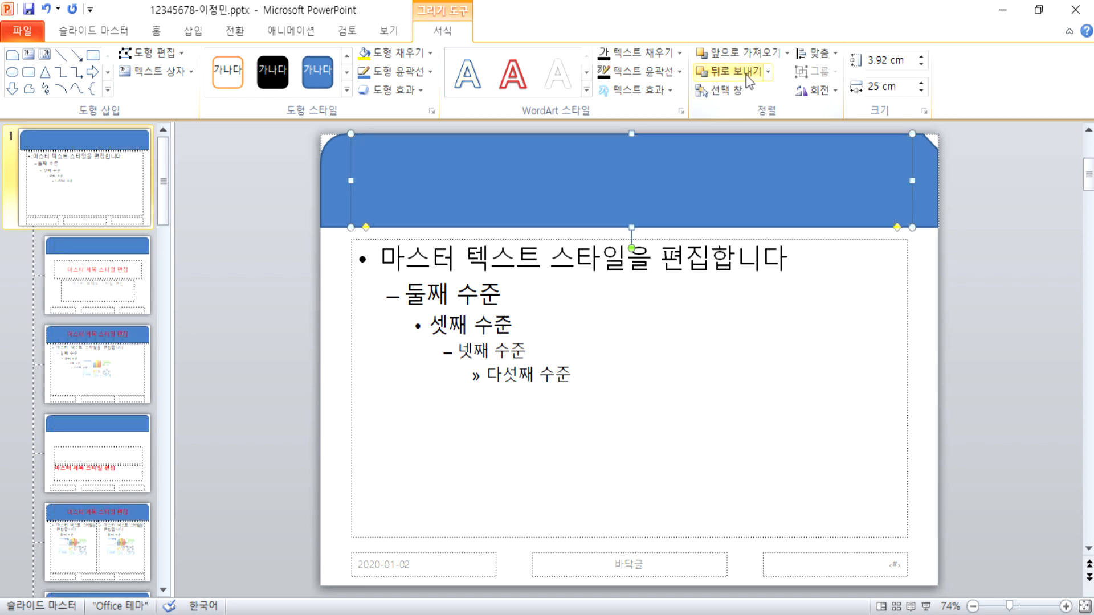
Step: Send the yellow shape, then the blue banner, to the back so yellow and the red title sit on top
{"action": "left_click", "coordinate": [767, 73]}
{"action": "left_click", "coordinate": [762, 112]}
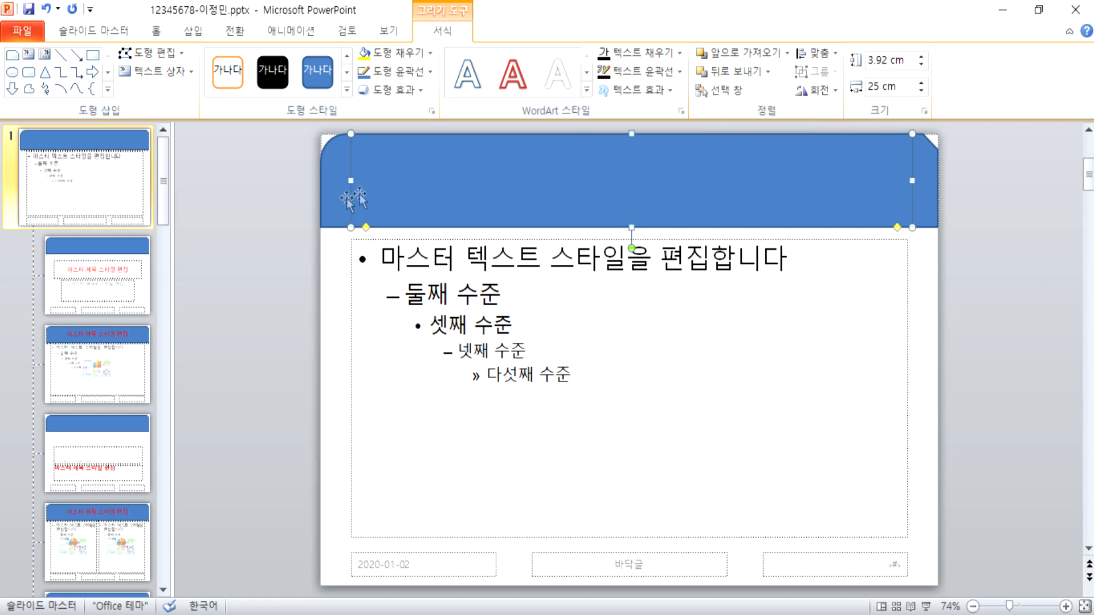
{"action": "left_click", "coordinate": [337, 196]}
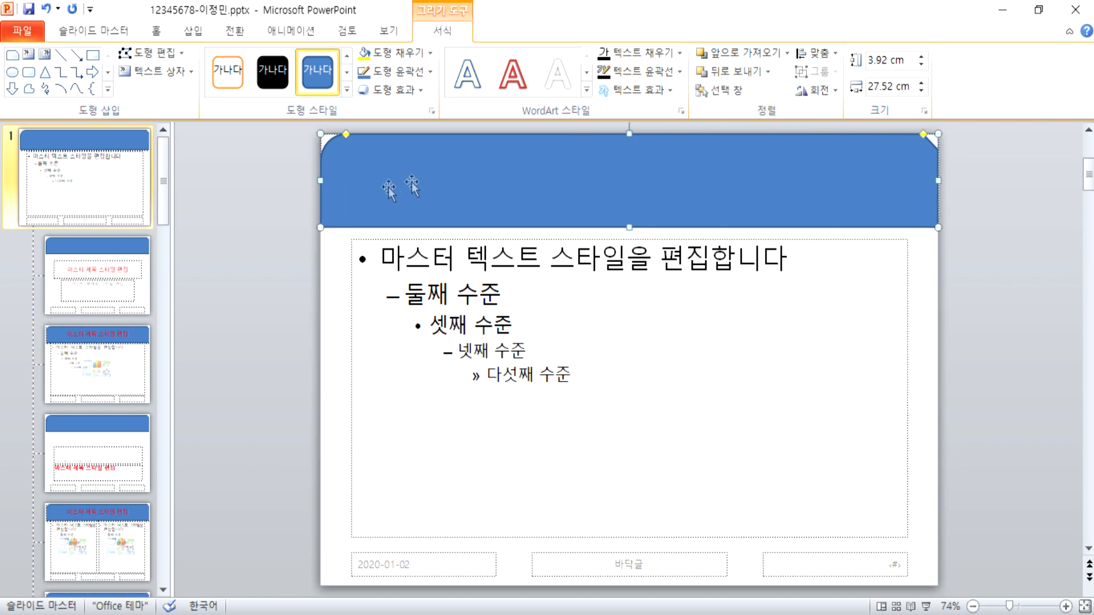
{"action": "left_click", "coordinate": [767, 73]}
{"action": "left_click", "coordinate": [763, 111]}
{"action": "left_click", "coordinate": [973, 265]}
{"action": "left_click", "coordinate": [634, 180]}
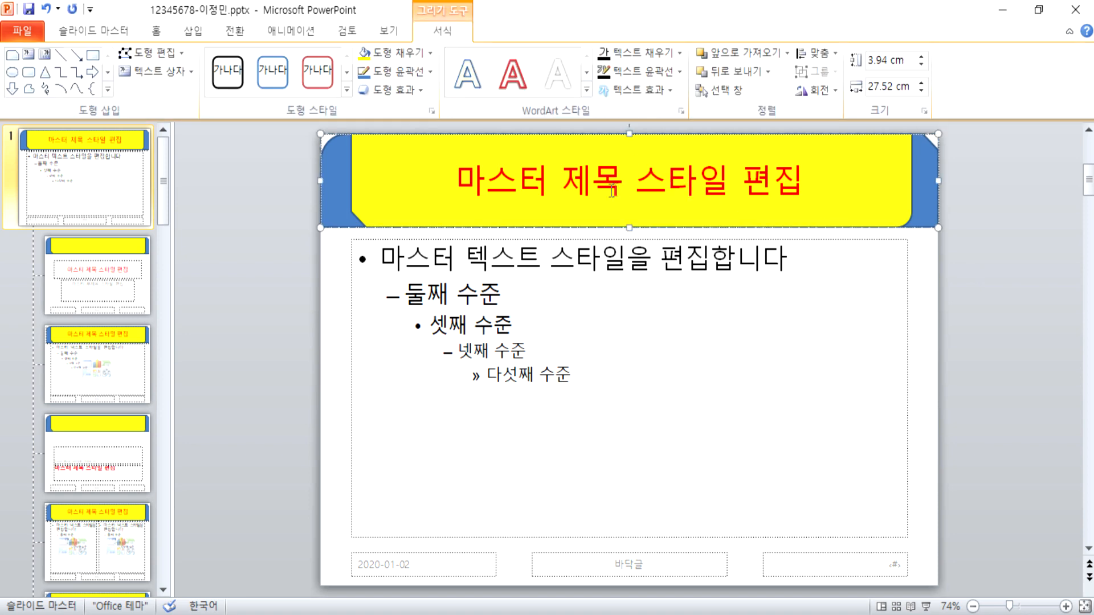
{"action": "left_click", "coordinate": [269, 235]}
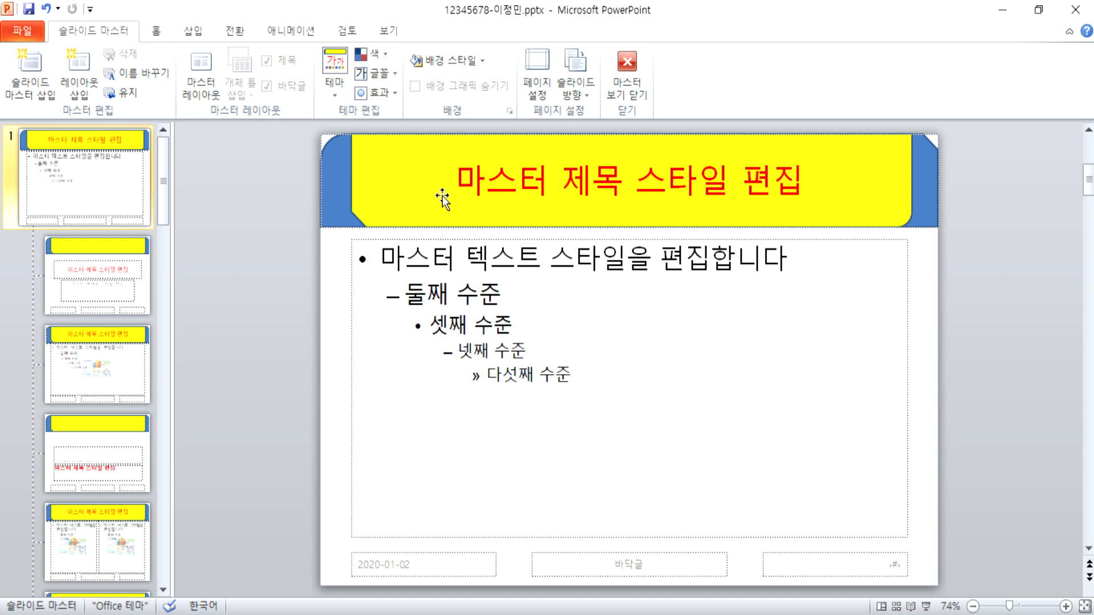
Step: Start inserting a picture and browse Documents to the ITQ Picture folder
{"action": "left_click", "coordinate": [194, 32]}
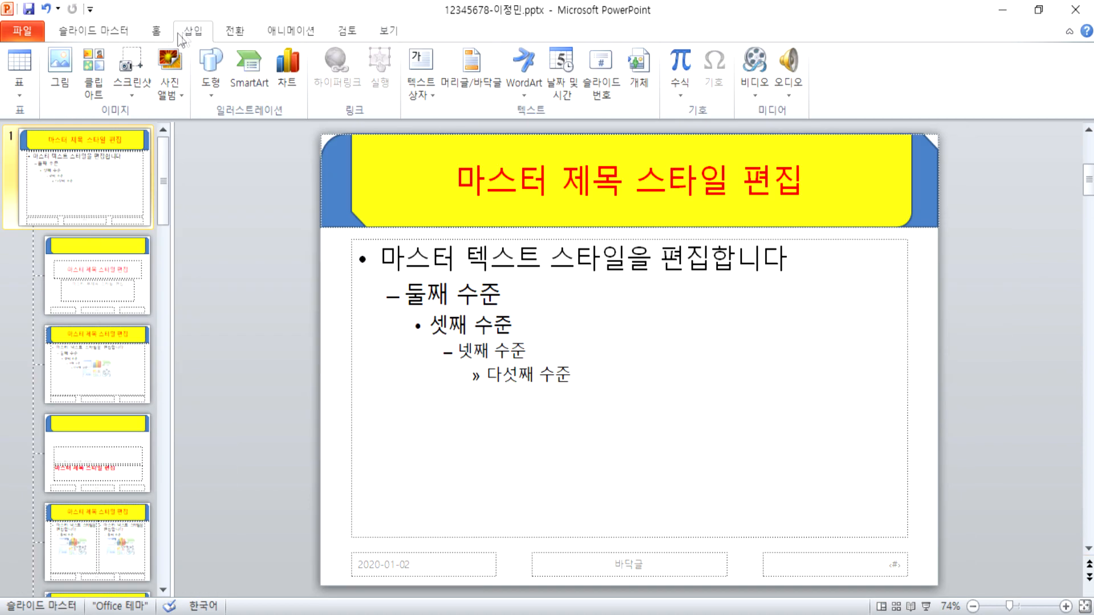
{"action": "left_click", "coordinate": [63, 62]}
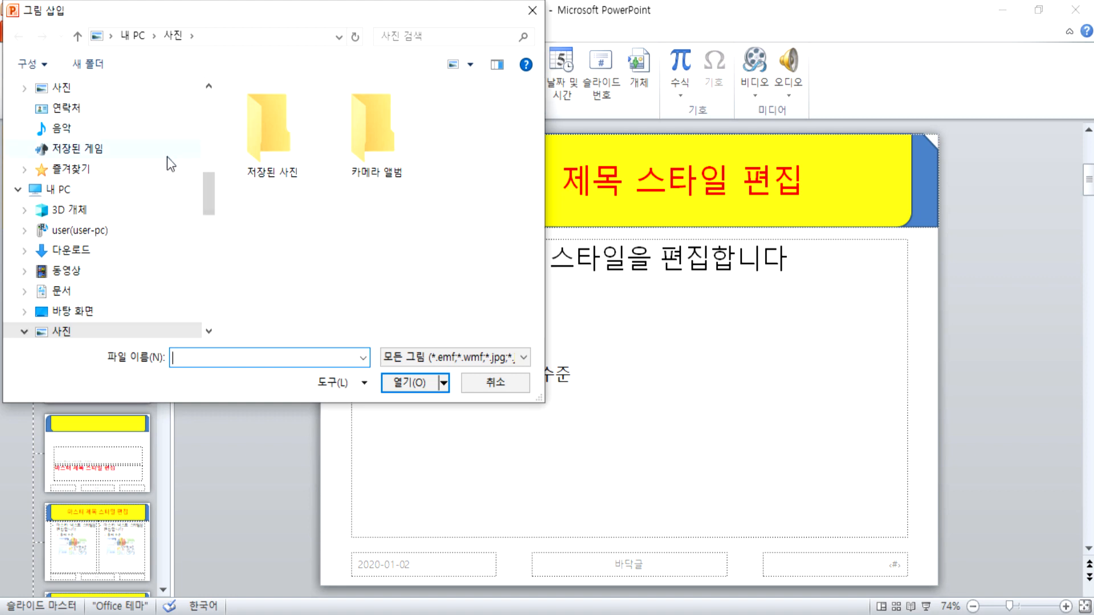
{"action": "left_click_drag", "start_coordinate": [204, 195], "coordinate": [207, 163]}
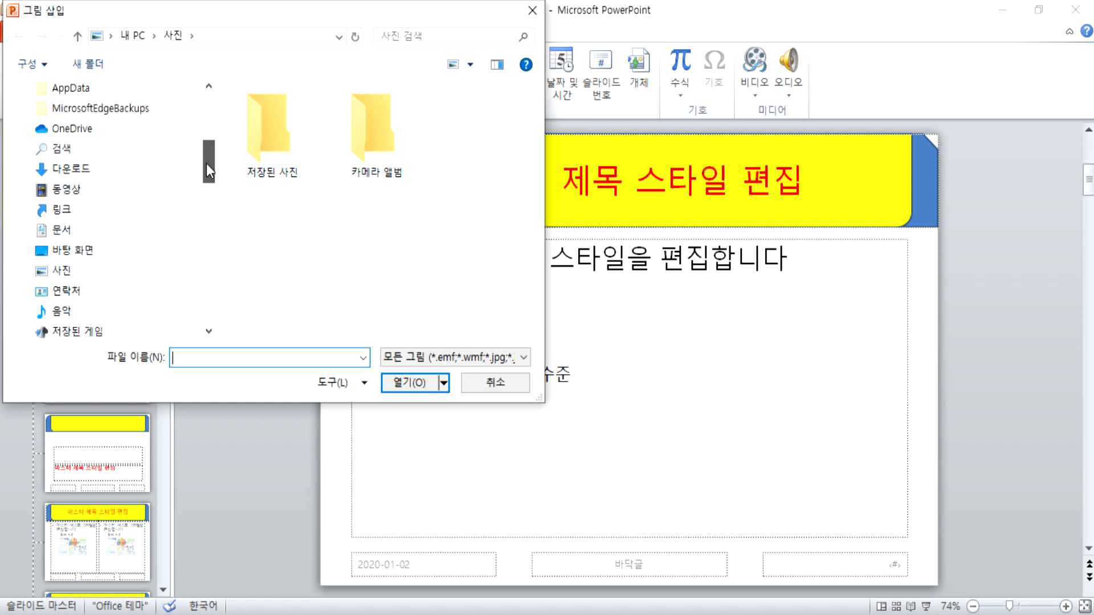
{"action": "left_click", "coordinate": [63, 230]}
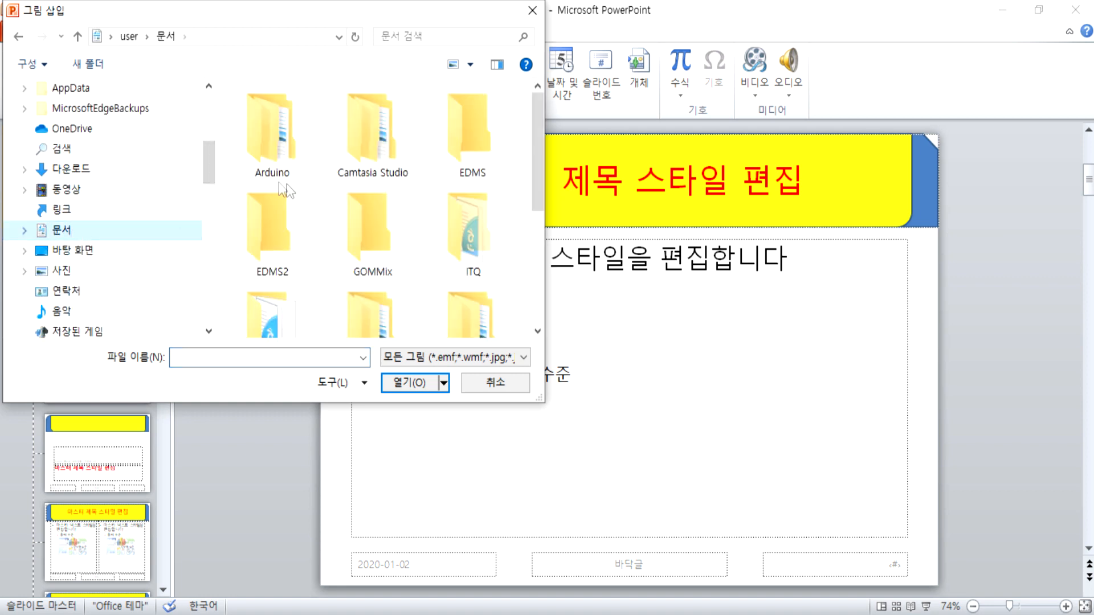
{"action": "double_click", "coordinate": [481, 246]}
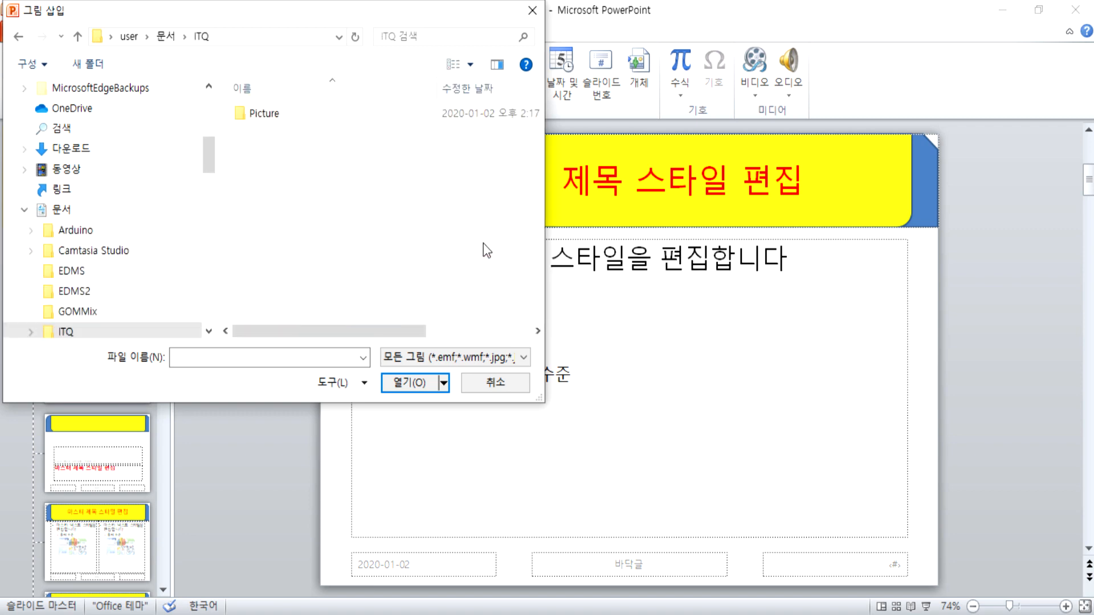
{"action": "double_click", "coordinate": [274, 113]}
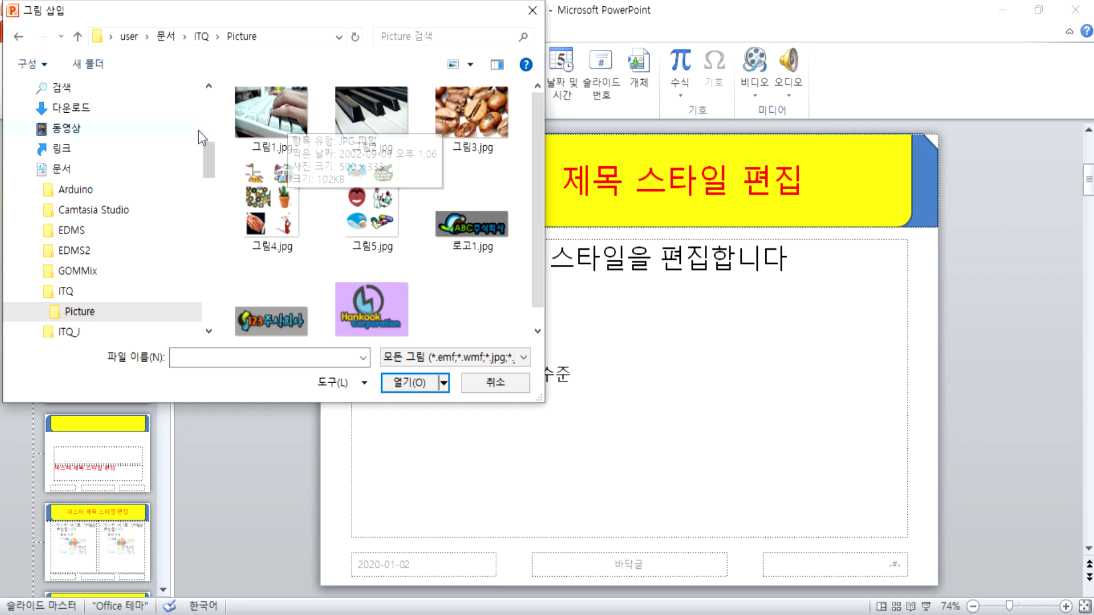
Step: Browse drive D through 교재 and ITQ마스터 to the PowerPoint example Picture folder and choose 로고1.jpg
{"action": "left_click_drag", "start_coordinate": [208, 160], "coordinate": [210, 244]}
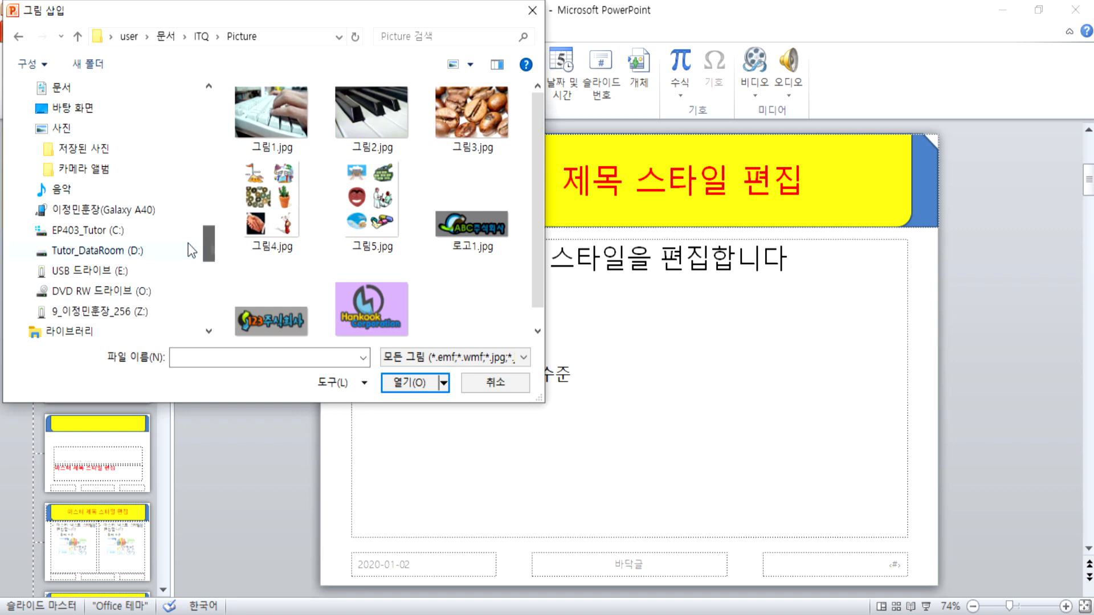
{"action": "left_click", "coordinate": [111, 251]}
{"action": "double_click", "coordinate": [274, 275]}
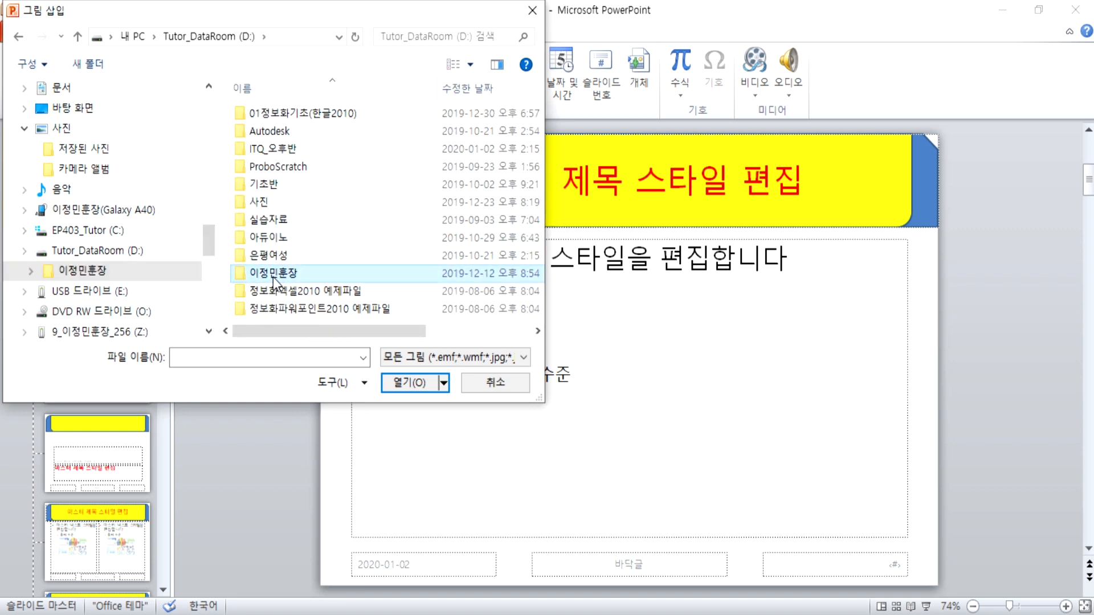
{"action": "double_click", "coordinate": [371, 152]}
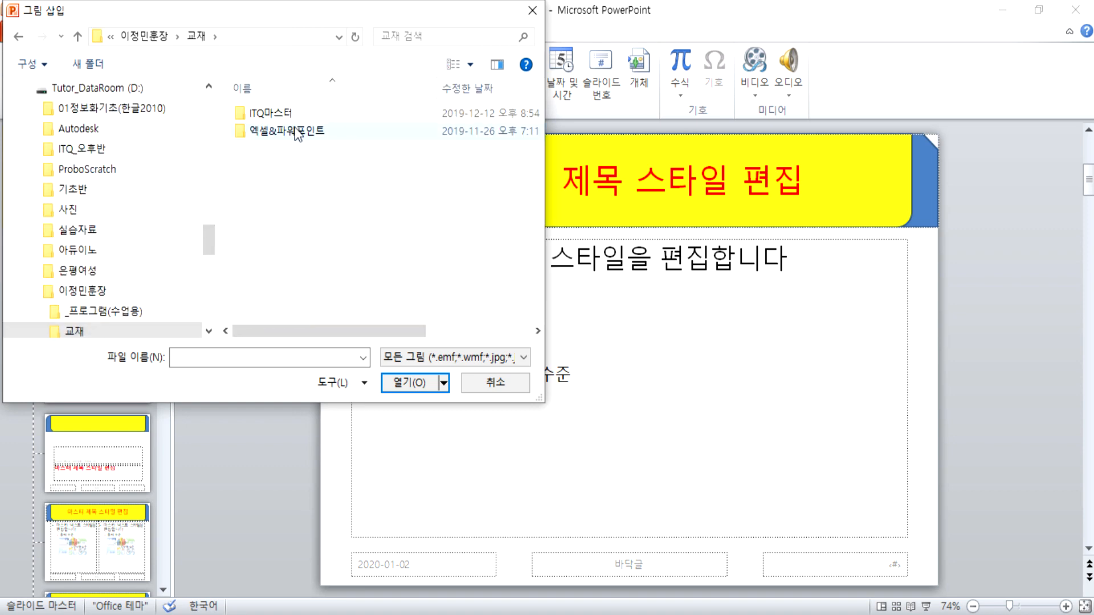
{"action": "double_click", "coordinate": [278, 116]}
{"action": "double_click", "coordinate": [370, 134]}
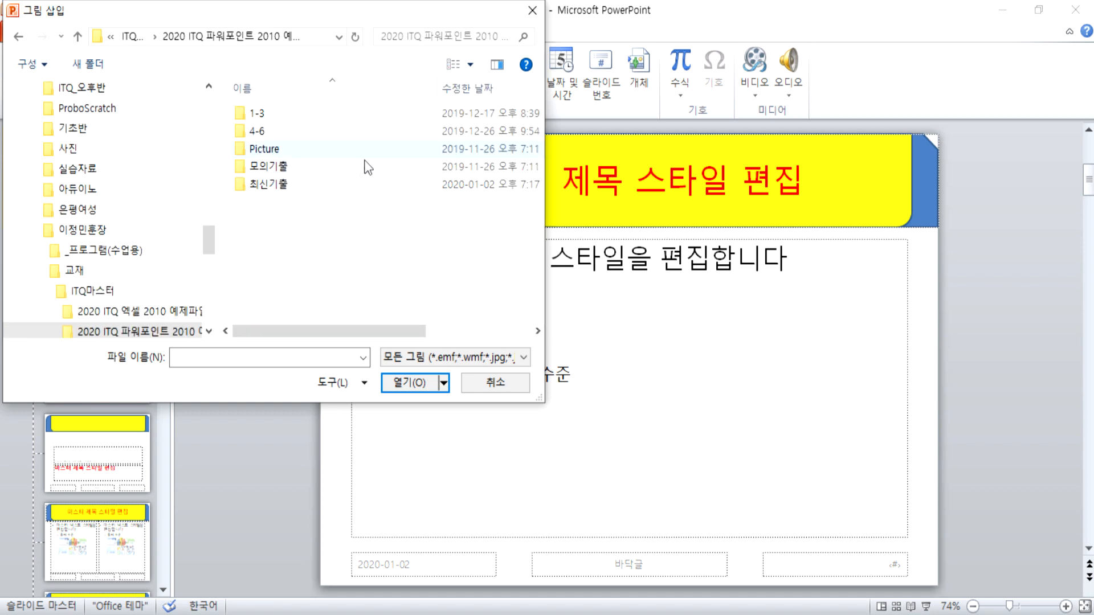
{"action": "double_click", "coordinate": [275, 150]}
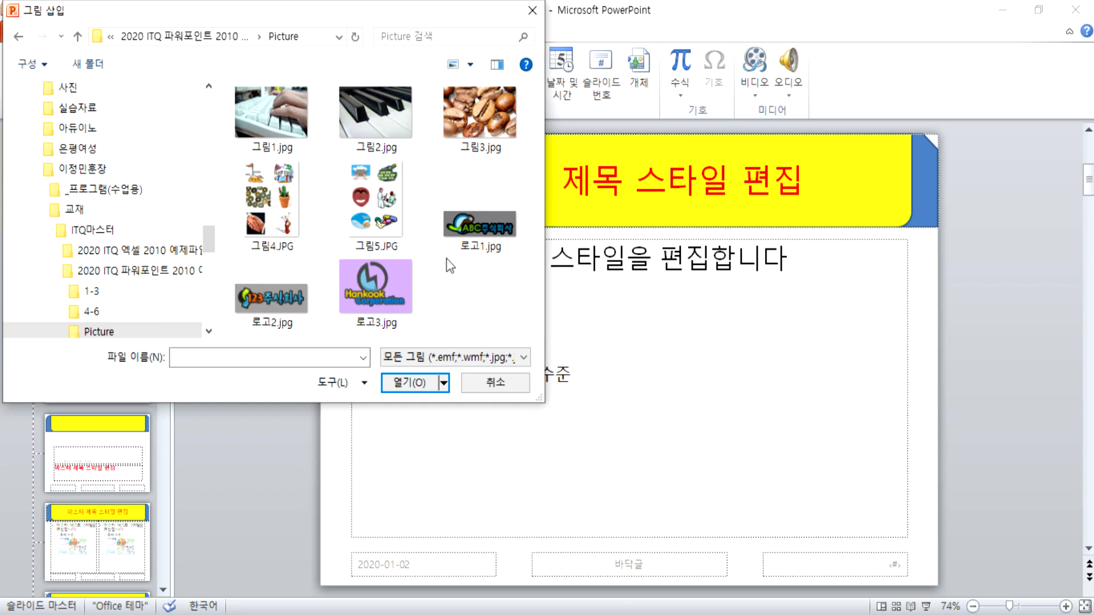
{"action": "left_click", "coordinate": [476, 244]}
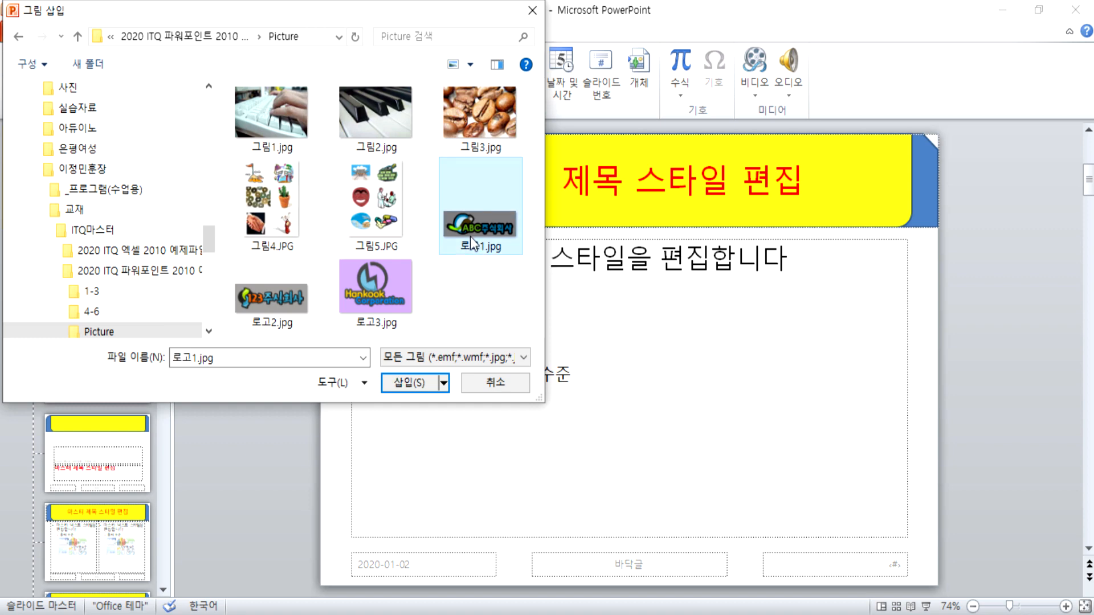
Step: Insert the ABC logo onto the slide master and make its grey background transparent
{"action": "left_click", "coordinate": [408, 383]}
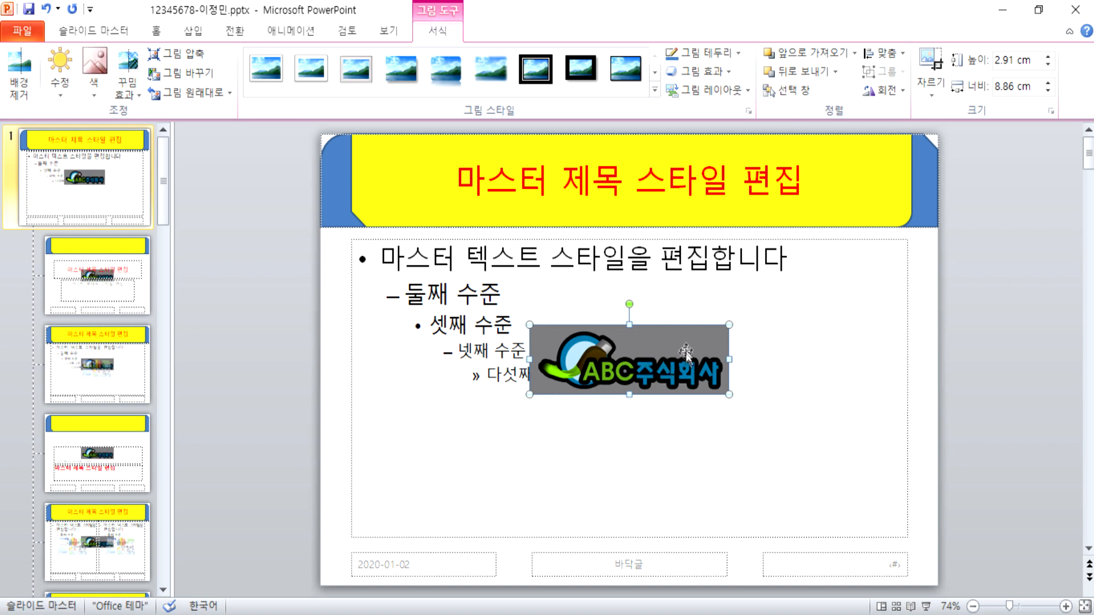
{"action": "left_click_drag", "start_coordinate": [682, 354], "coordinate": [750, 344]}
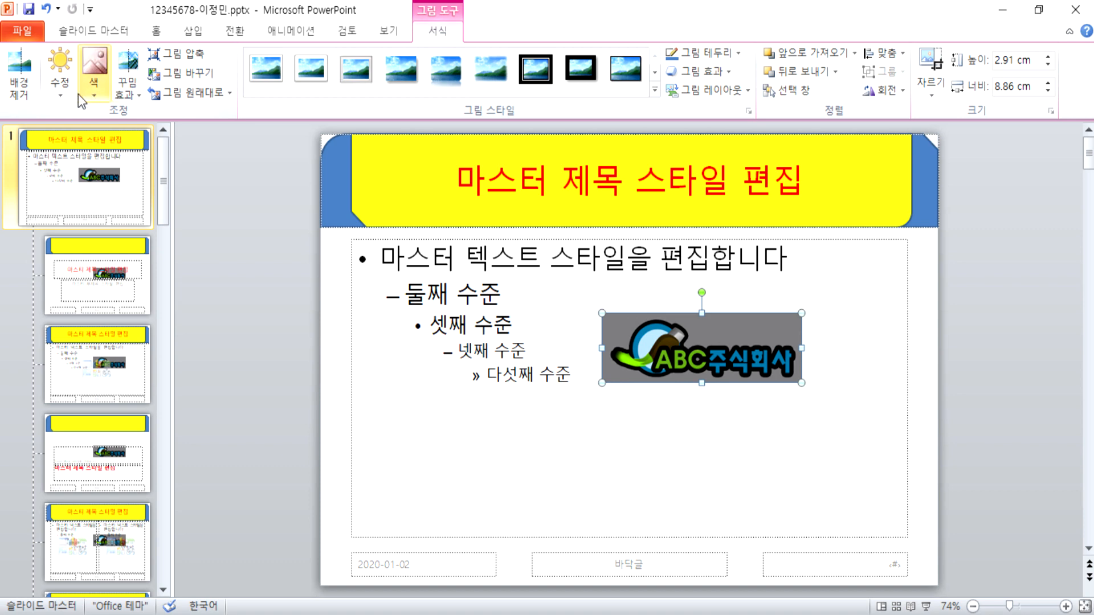
{"action": "left_click", "coordinate": [60, 77]}
{"action": "left_click", "coordinate": [104, 95]}
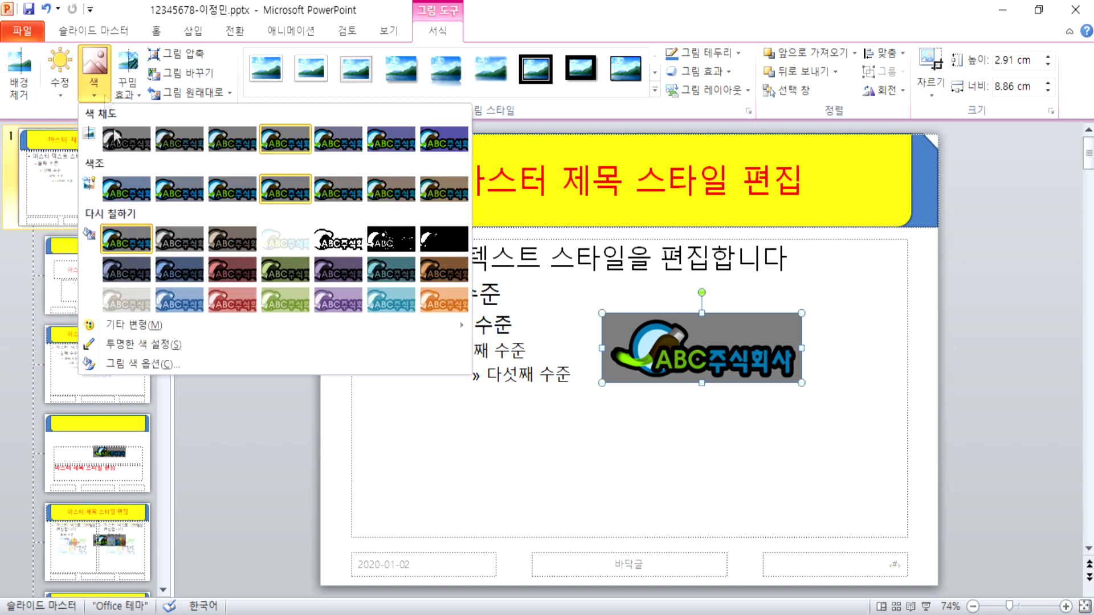
{"action": "left_click", "coordinate": [127, 350]}
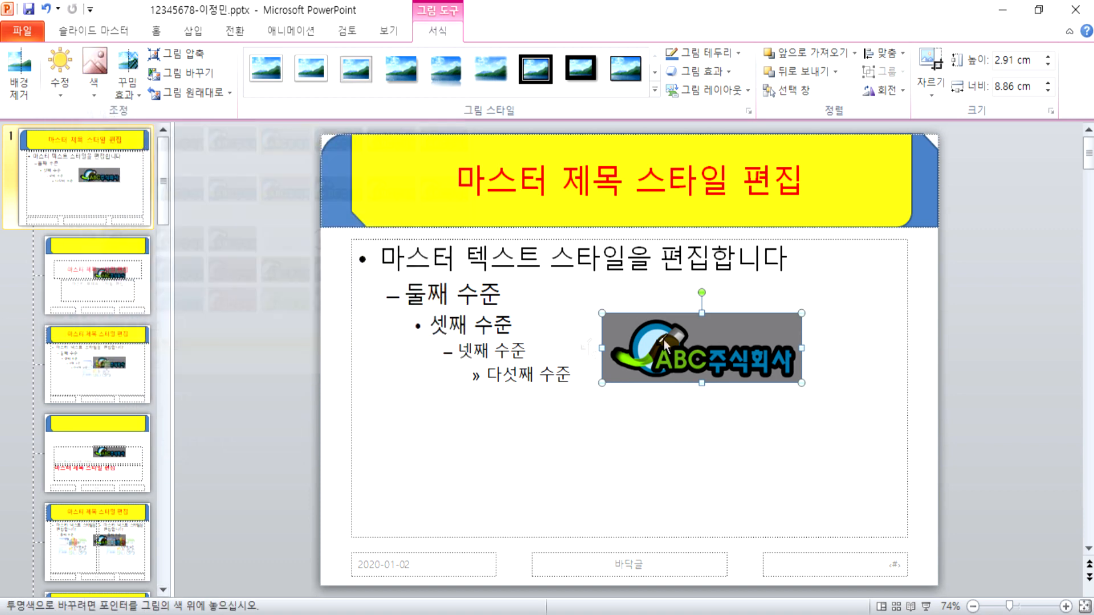
{"action": "left_click", "coordinate": [734, 324]}
Step: Shrink the logo to 1.25 × 3.8 cm in the slide's bottom-left corner
{"action": "left_click", "coordinate": [672, 391]}
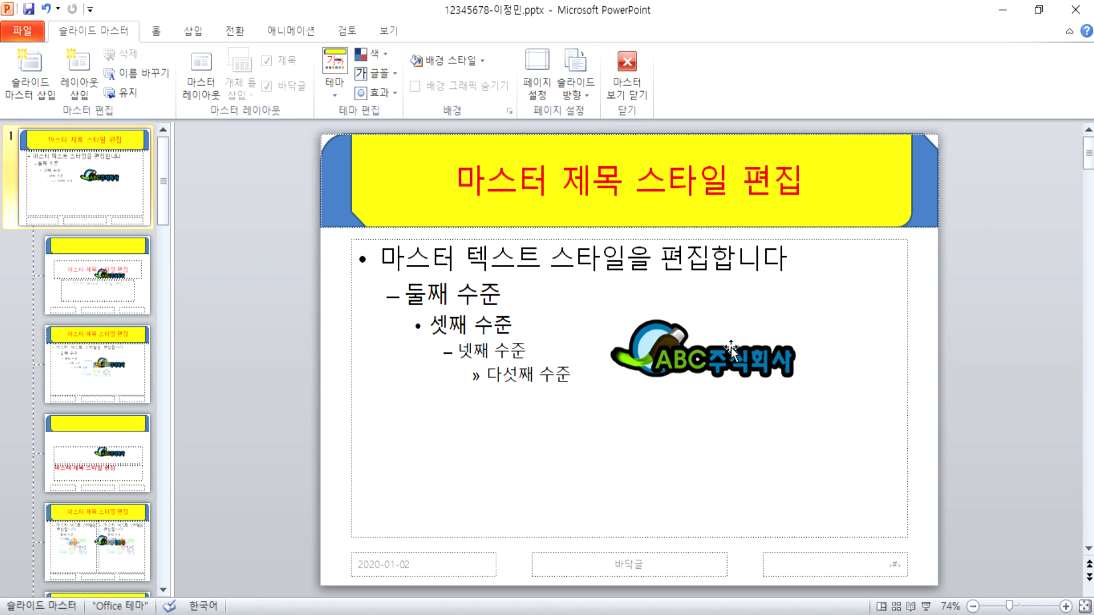
{"action": "left_click", "coordinate": [682, 355]}
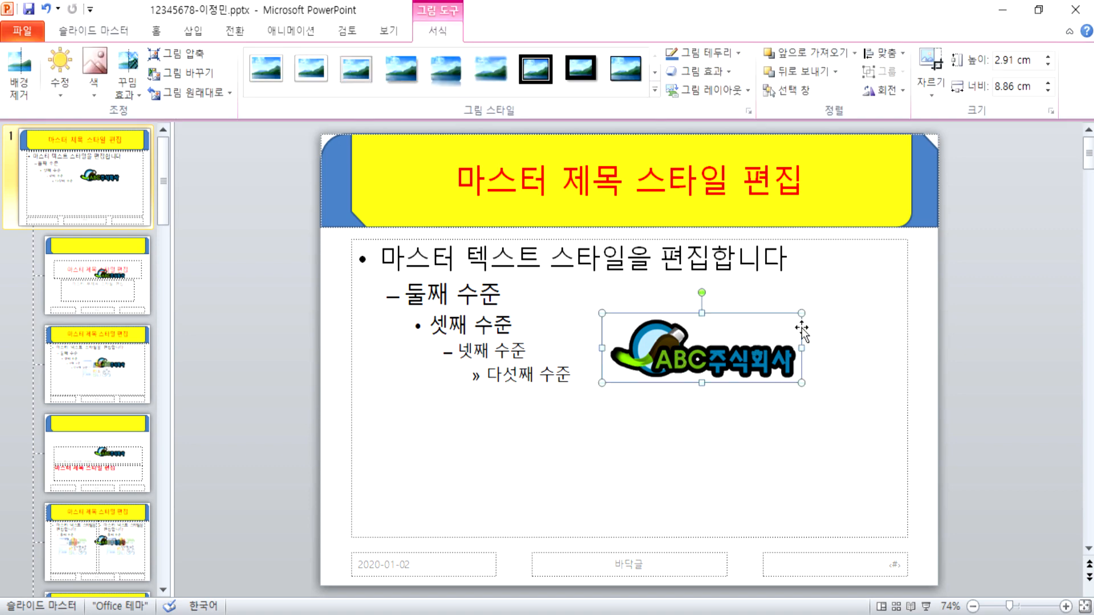
{"action": "left_click_drag", "start_coordinate": [804, 312], "coordinate": [360, 566]}
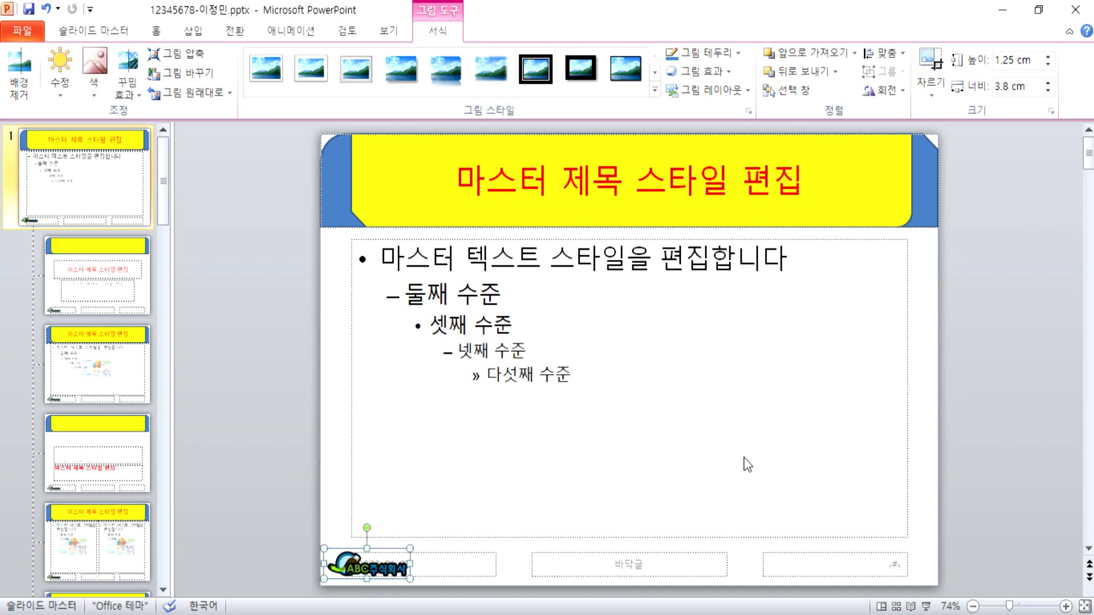
{"action": "left_click", "coordinate": [288, 311]}
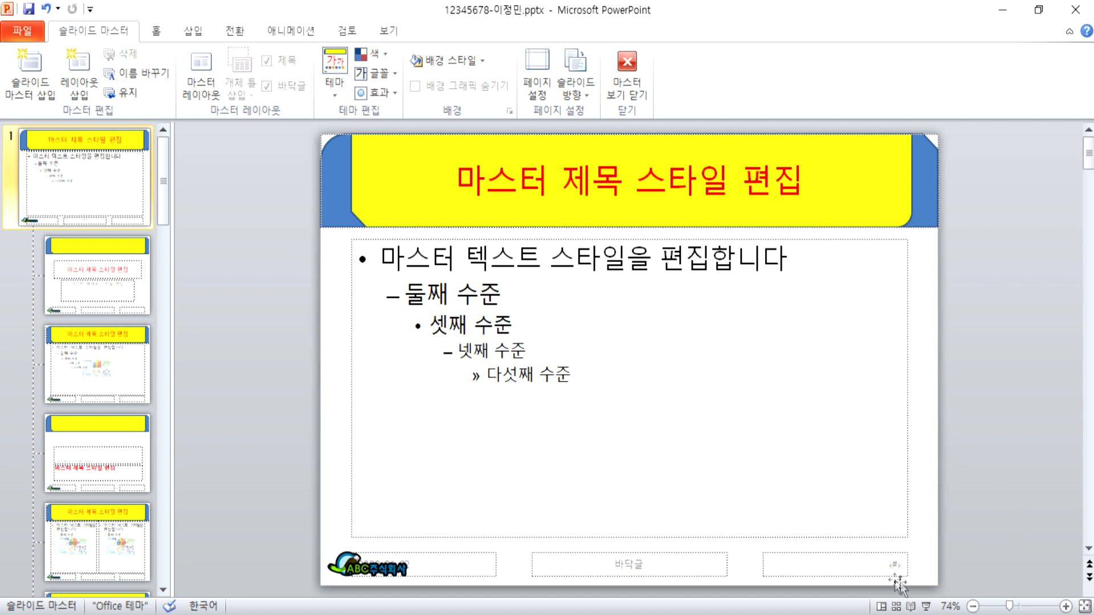
Step: Turn on slide numbers for all slides, hiding the number on the title slide
{"action": "left_click", "coordinate": [192, 31]}
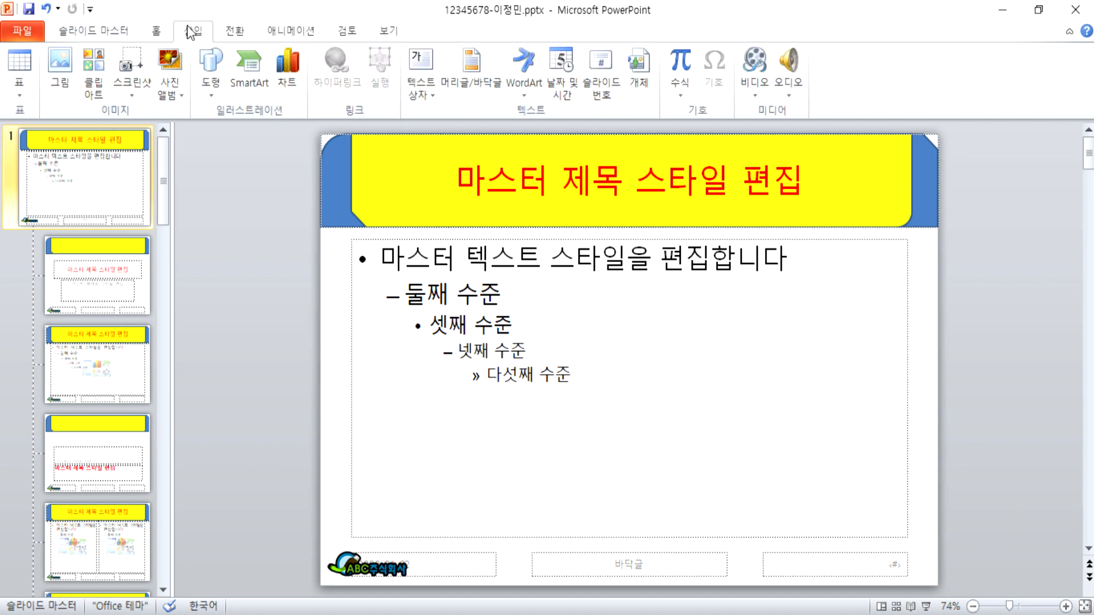
{"action": "left_click", "coordinate": [470, 66]}
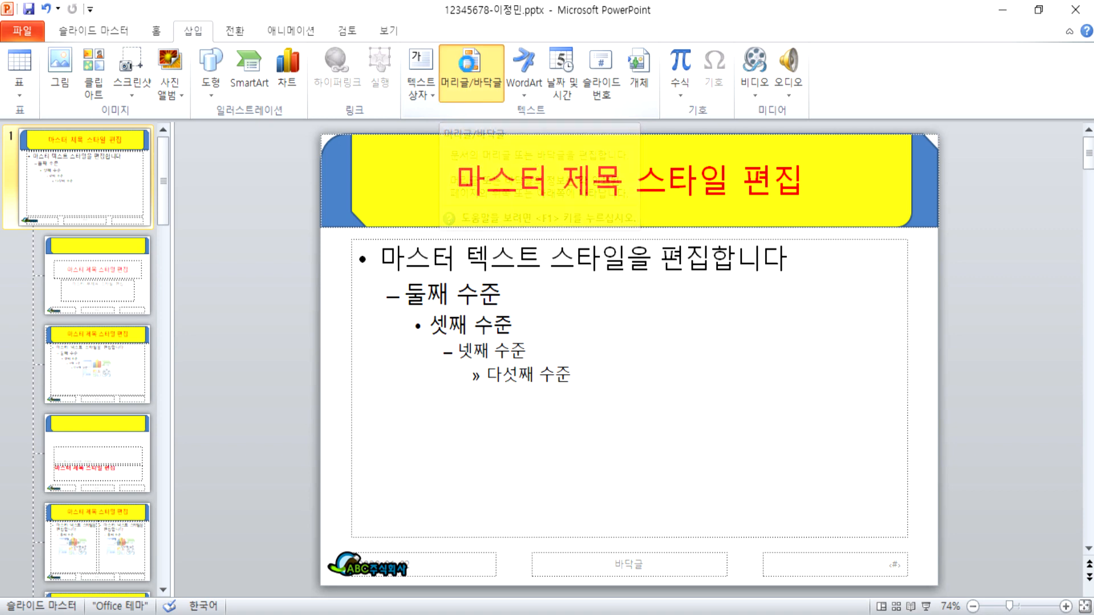
{"action": "left_click_drag", "start_coordinate": [593, 168], "coordinate": [570, 82]}
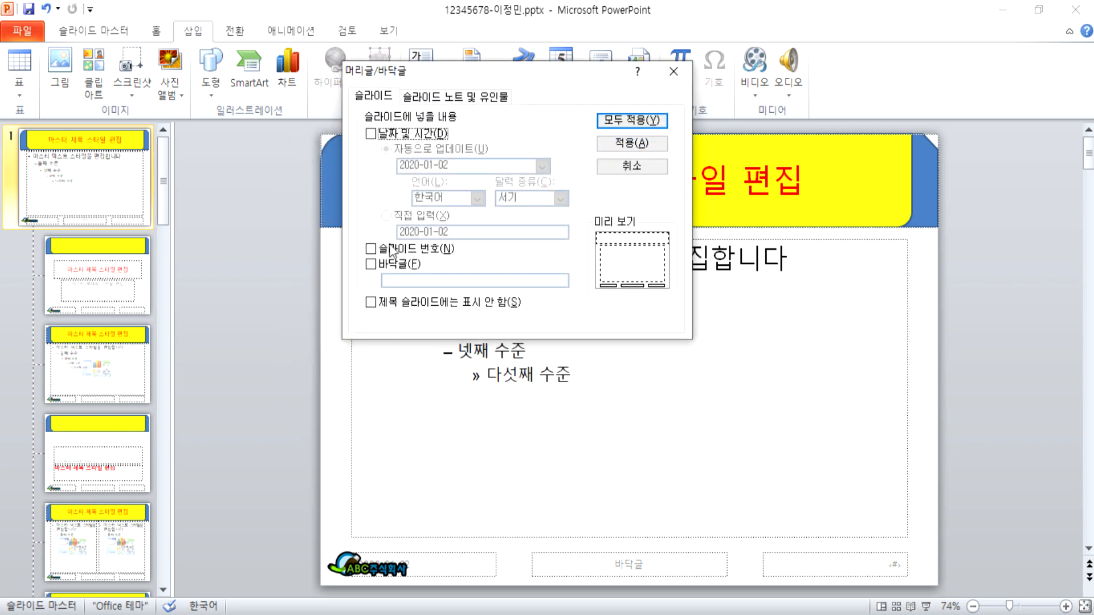
{"action": "left_click", "coordinate": [371, 249]}
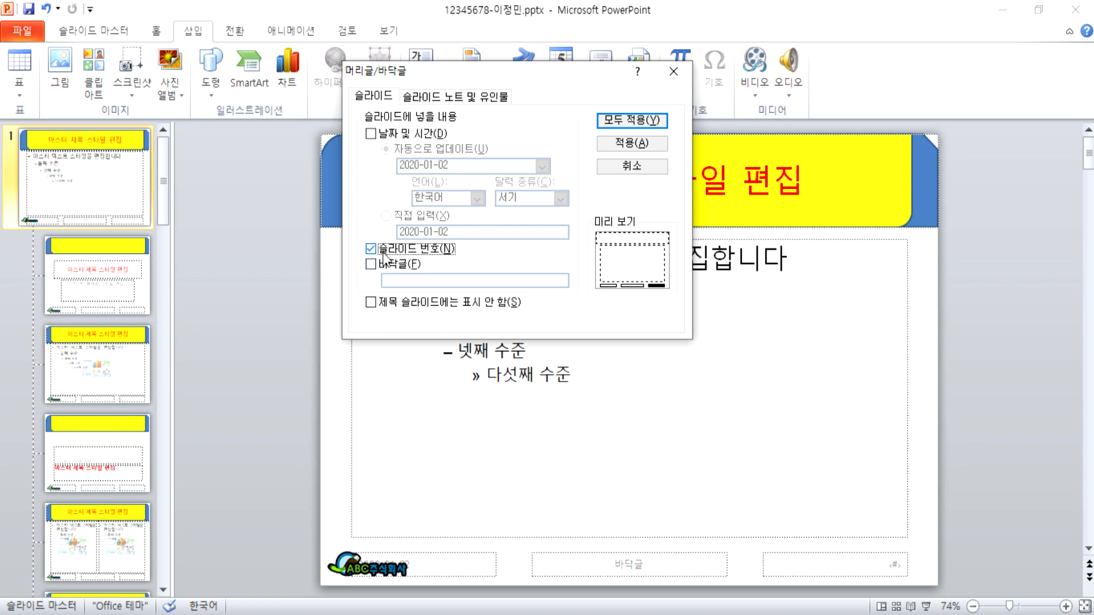
{"action": "left_click", "coordinate": [371, 302]}
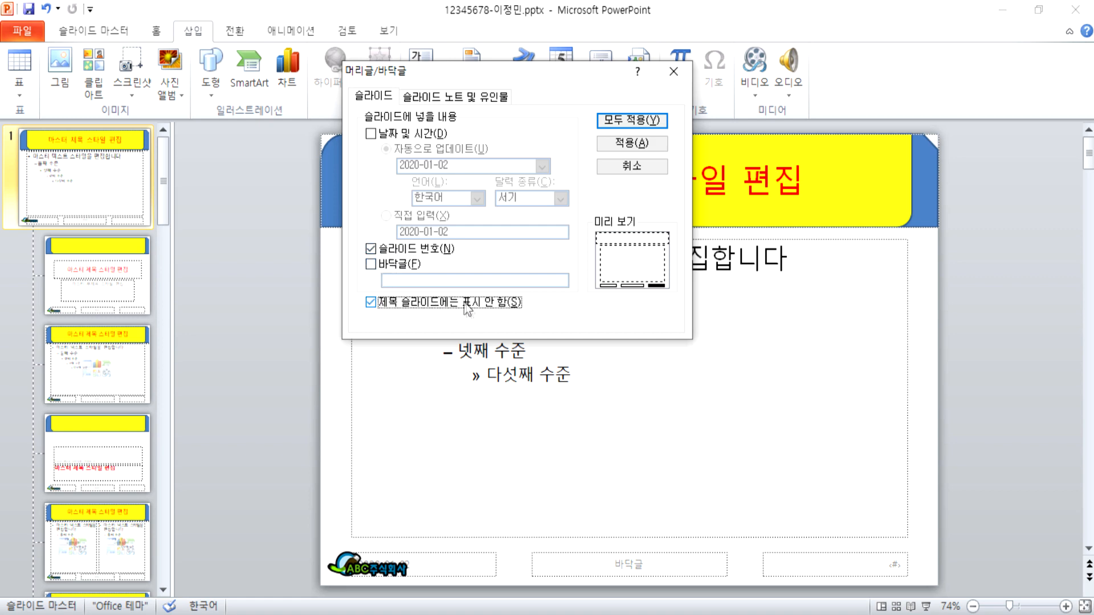
{"action": "left_click", "coordinate": [648, 121]}
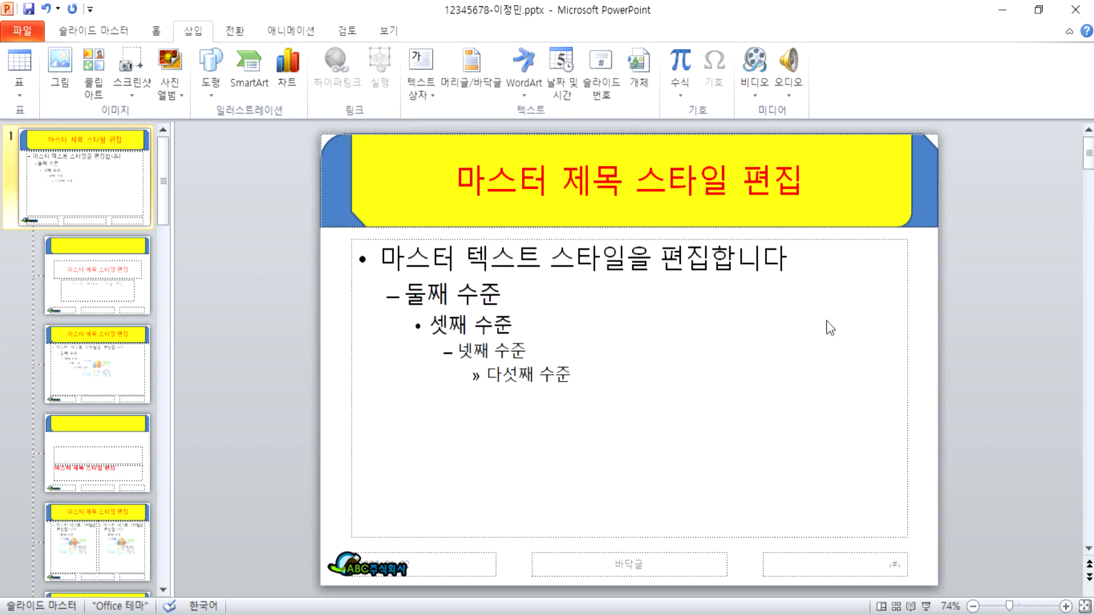
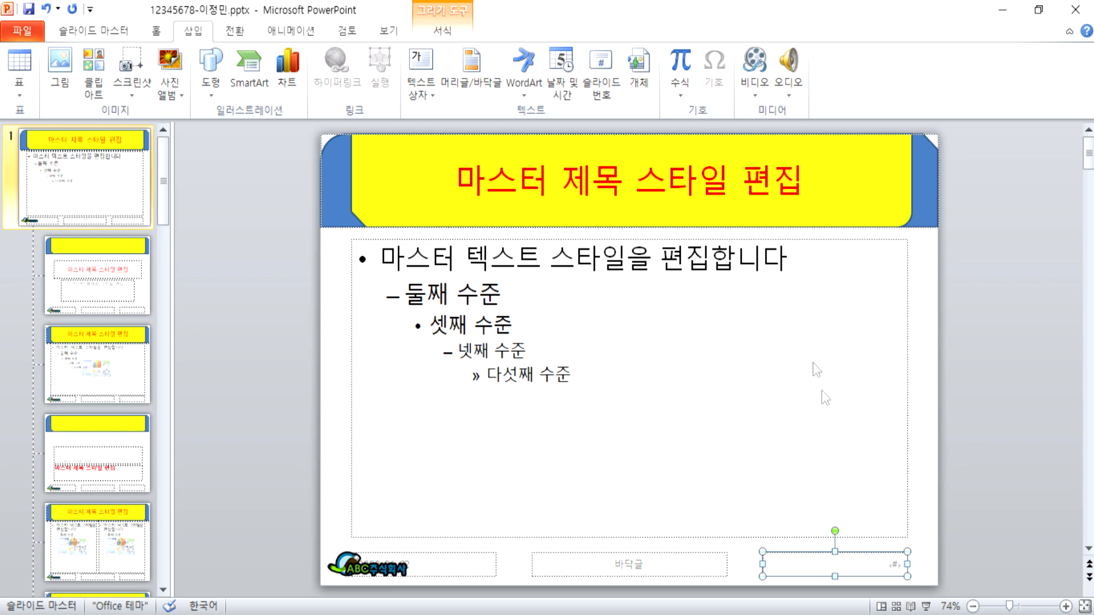
Step: Open the slide master's Header and Footer dialog from the Insert tab
{"action": "left_click", "coordinate": [473, 68]}
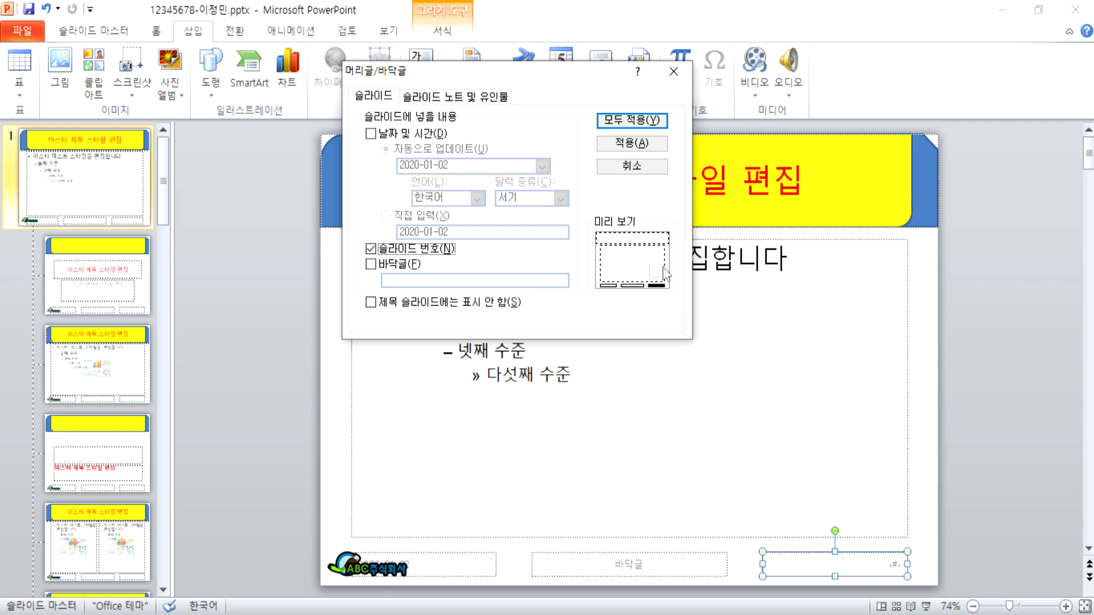
Step: Tick 'Don't show on title slide' and apply slide numbers to all slides
{"action": "left_click", "coordinate": [422, 304]}
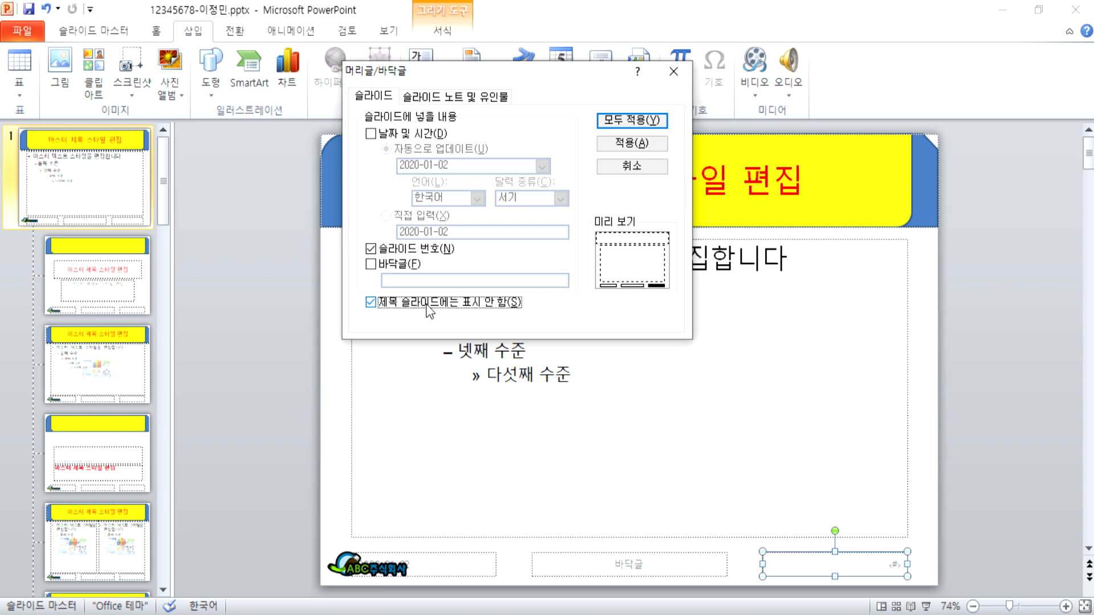
{"action": "left_click", "coordinate": [632, 120]}
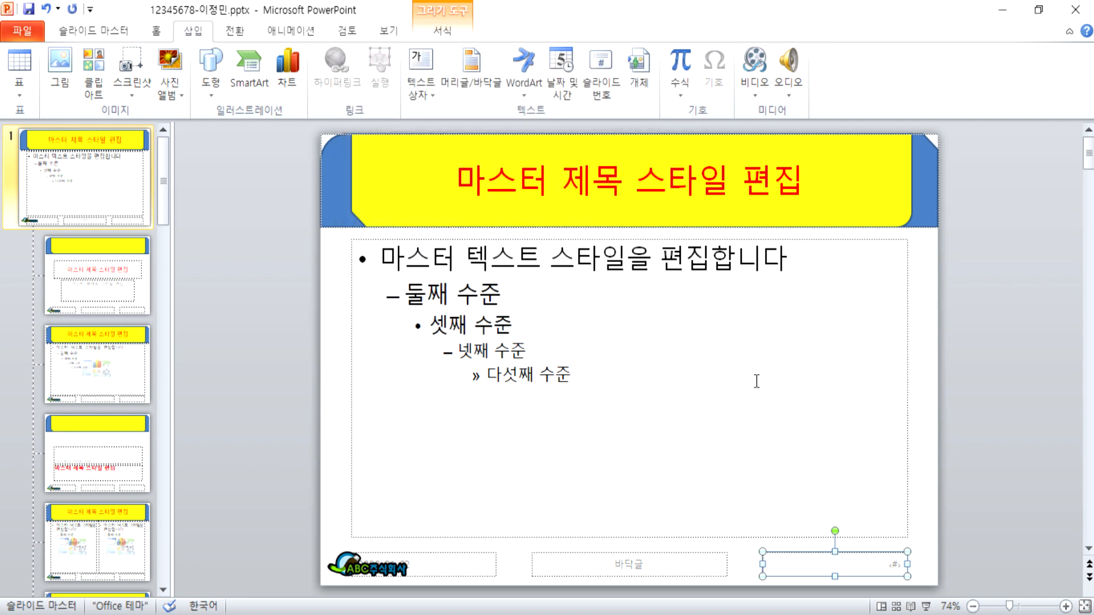
{"action": "left_click", "coordinate": [93, 30]}
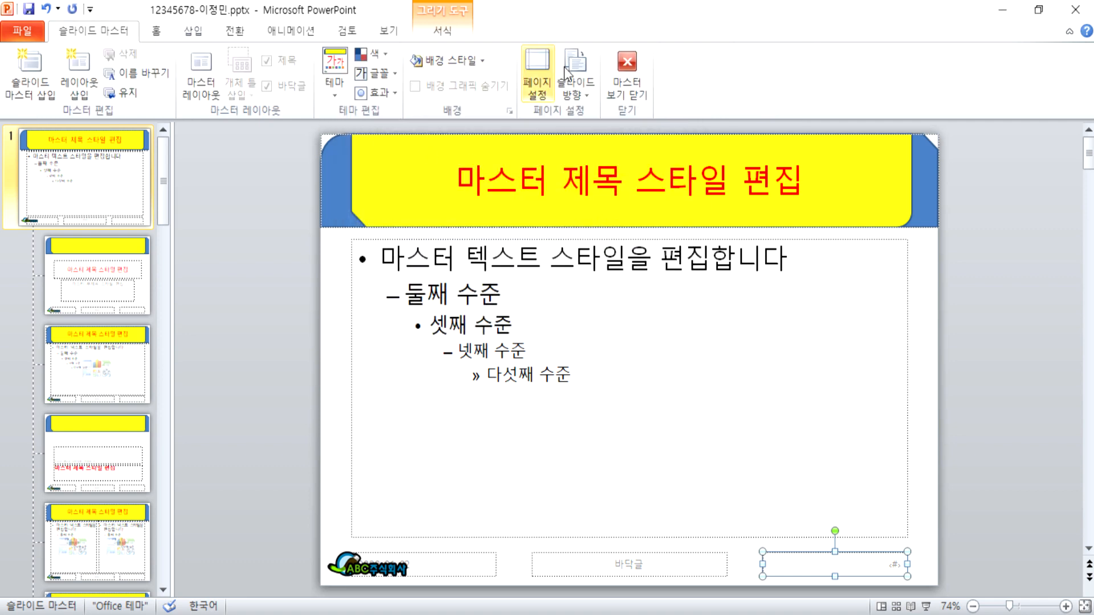
{"action": "left_click", "coordinate": [625, 72]}
{"action": "scroll", "coordinate": [936, 349], "scroll_direction": "down", "scroll_amount": 1}
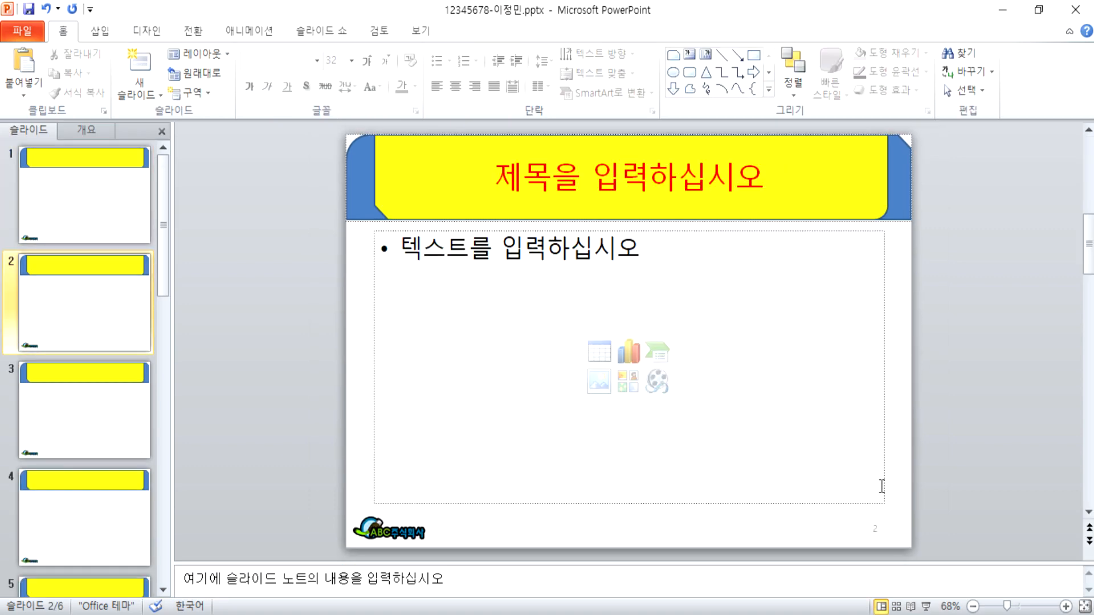
{"action": "scroll", "coordinate": [920, 545], "scroll_direction": "down", "scroll_amount": 1}
{"action": "scroll", "coordinate": [912, 548], "scroll_direction": "down", "scroll_amount": 2}
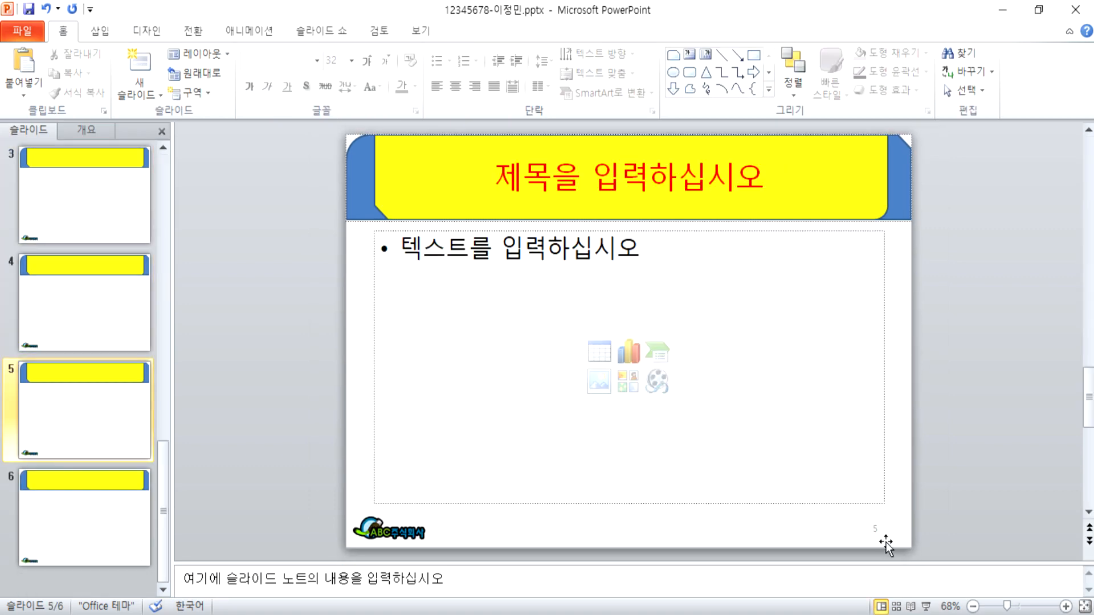
{"action": "scroll", "coordinate": [887, 542], "scroll_direction": "up", "scroll_amount": 4}
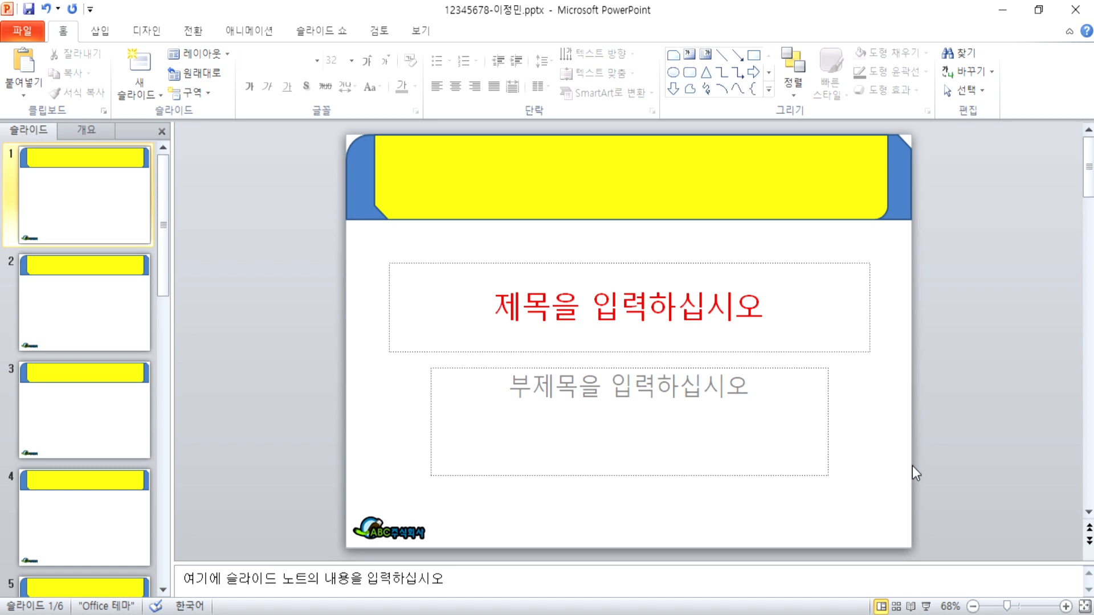
{"action": "scroll", "coordinate": [911, 466], "scroll_direction": "down", "scroll_amount": 2}
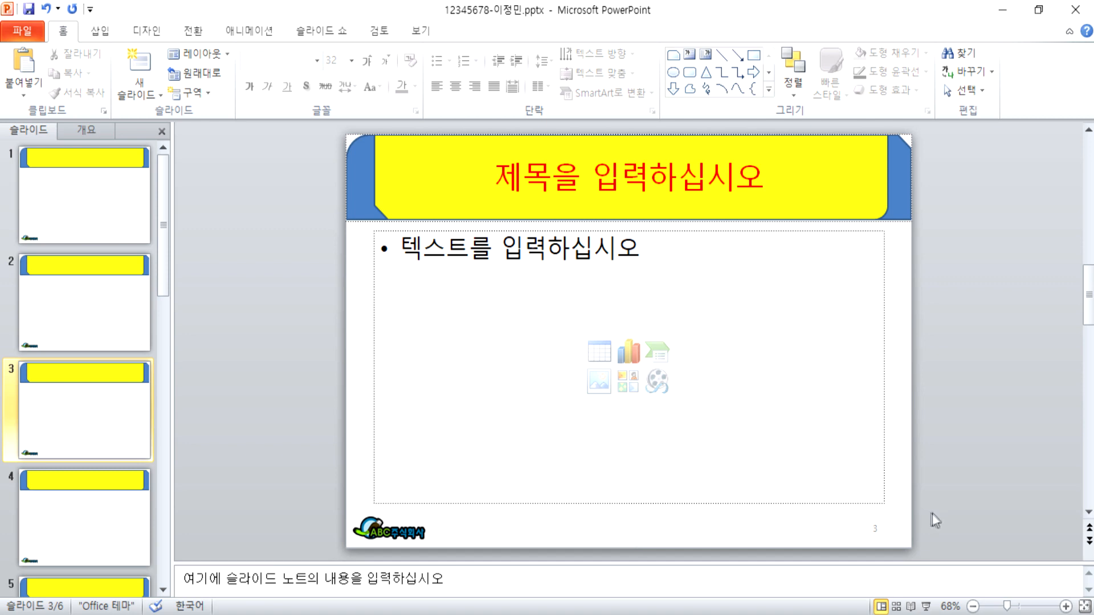
{"action": "left_click", "coordinate": [875, 528]}
{"action": "left_click", "coordinate": [294, 385]}
{"action": "left_click", "coordinate": [421, 30]}
{"action": "left_click", "coordinate": [183, 69]}
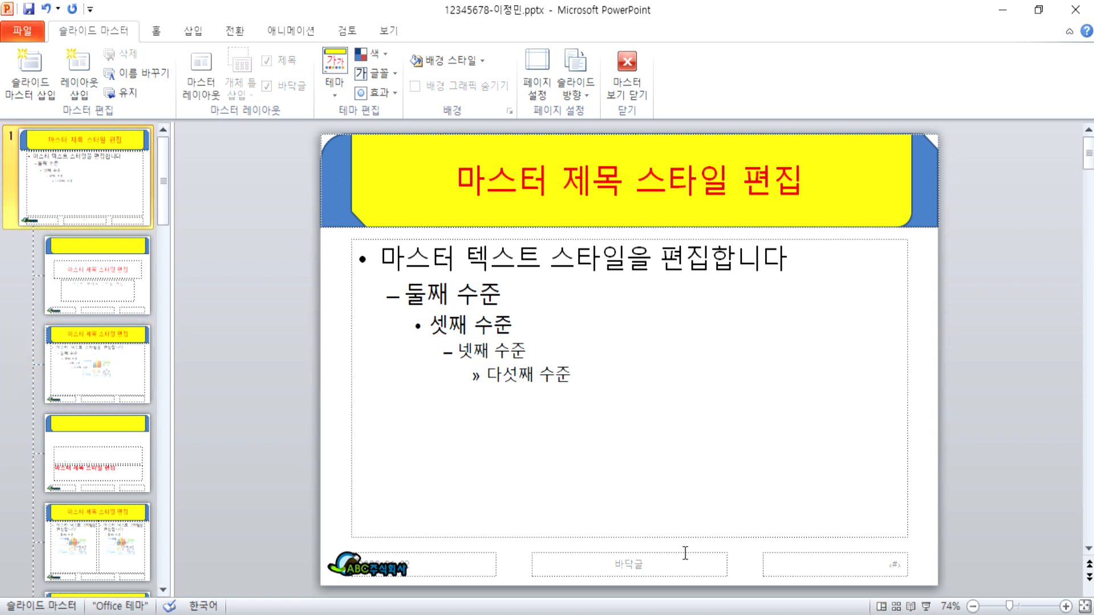
{"action": "mouse_move", "coordinate": [678, 552]}
{"action": "left_mouse_down"}
{"action": "mouse_move", "coordinate": [837, 416]}
{"action": "mouse_move", "coordinate": [853, 356]}
{"action": "left_mouse_up"}
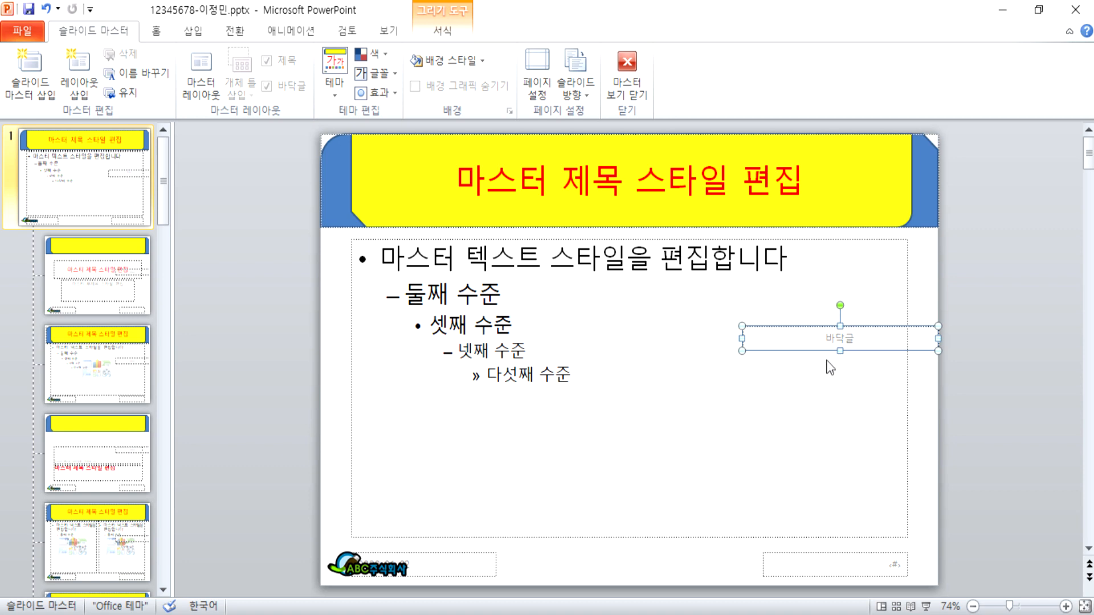
{"action": "key", "text": "Delete"}
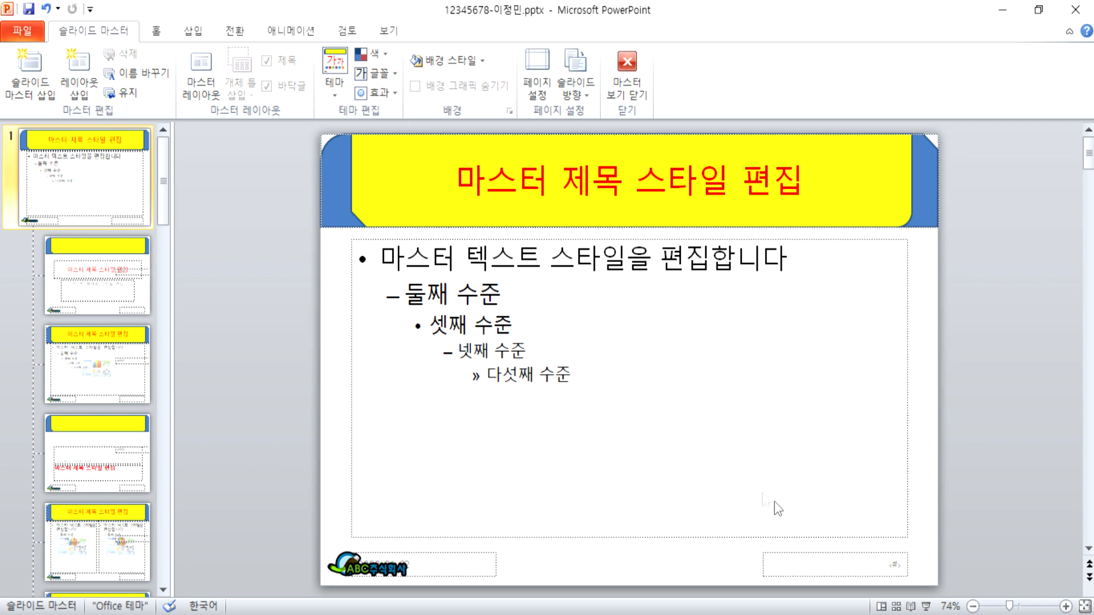
{"action": "left_click_drag", "start_coordinate": [812, 552], "coordinate": [607, 553]}
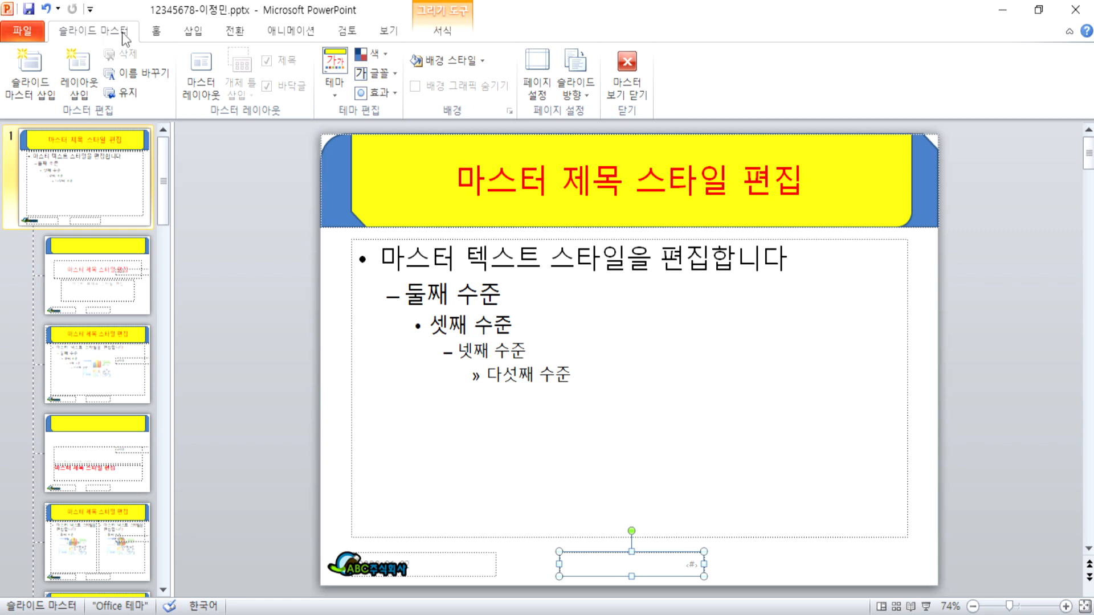
{"action": "left_click", "coordinate": [155, 31]}
{"action": "left_click", "coordinate": [455, 86]}
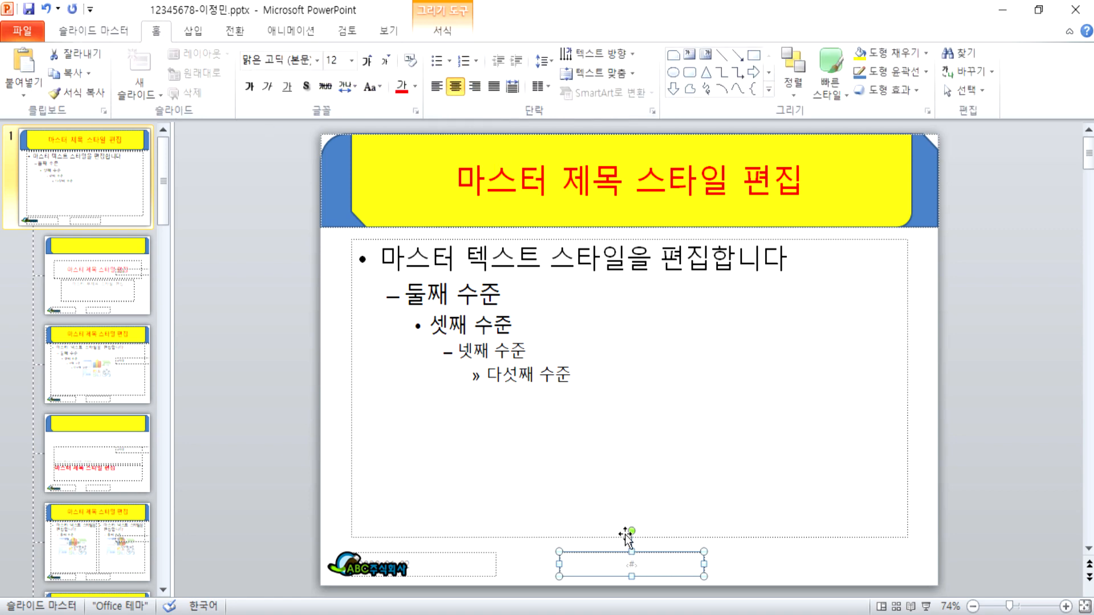
{"action": "left_click", "coordinate": [93, 30]}
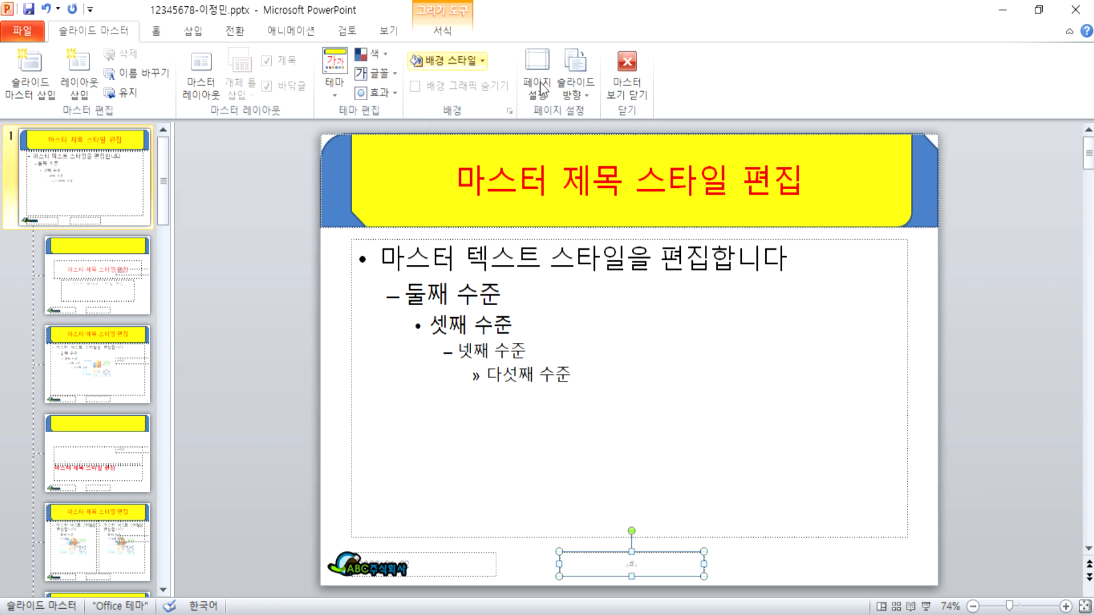
{"action": "left_click", "coordinate": [627, 86]}
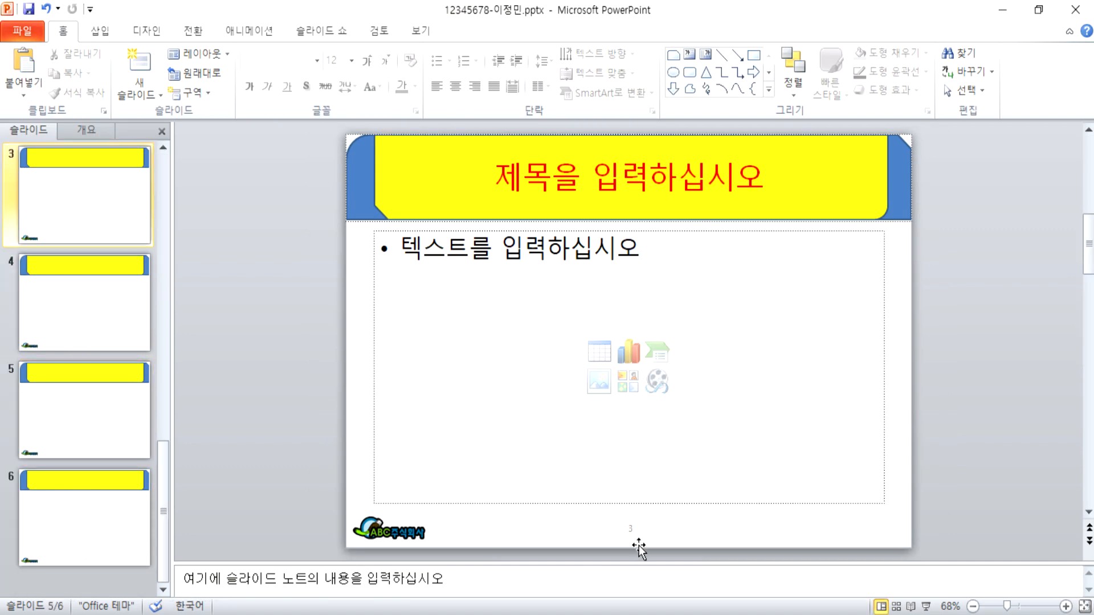
{"action": "scroll", "coordinate": [639, 549], "scroll_direction": "up", "scroll_amount": 1}
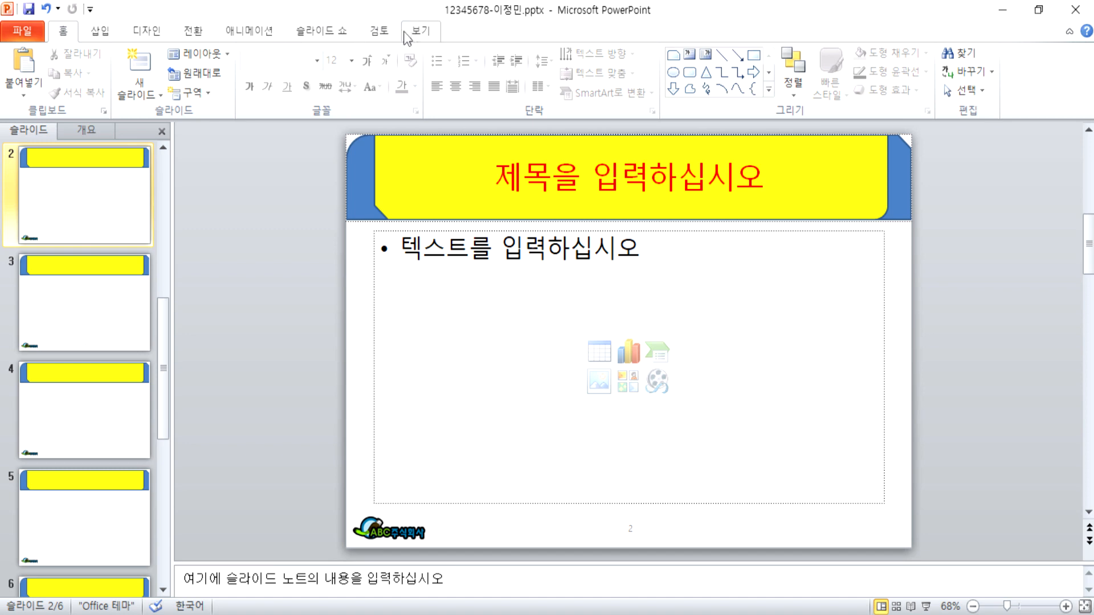
{"action": "left_click", "coordinate": [420, 30]}
{"action": "left_click", "coordinate": [178, 76]}
{"action": "key", "text": "ctrl+z"}
{"action": "key", "text": "ctrl+z"}
{"action": "key", "text": "ctrl+z"}
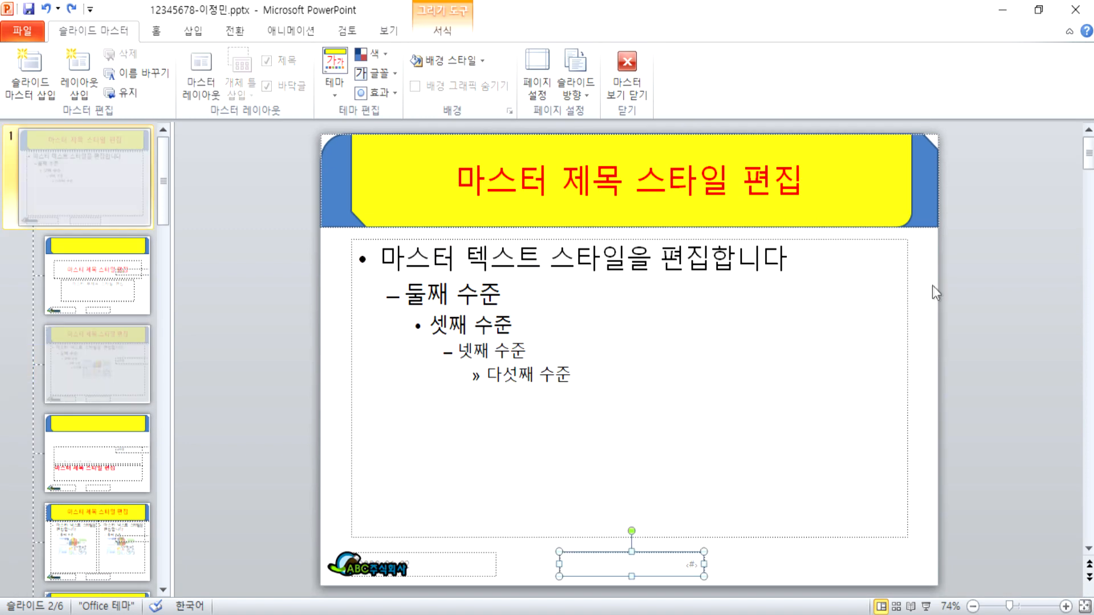
{"action": "key", "text": "ctrl+z"}
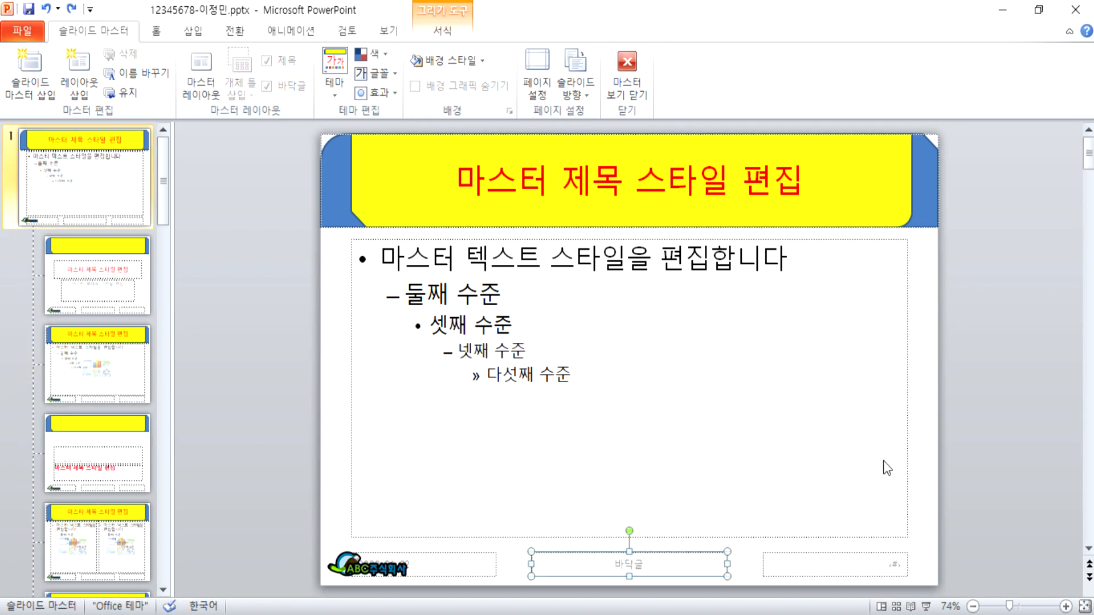
{"action": "left_click", "coordinate": [65, 175]}
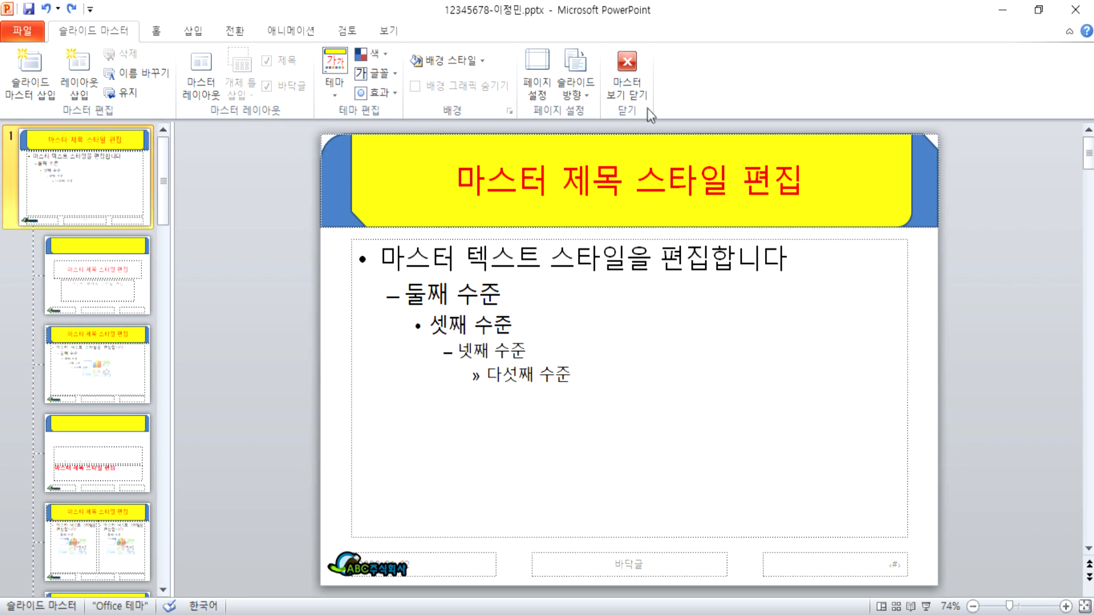
Step: Close Master View and look over slides 1, 2 and 5 in Normal view
{"action": "left_click", "coordinate": [629, 89]}
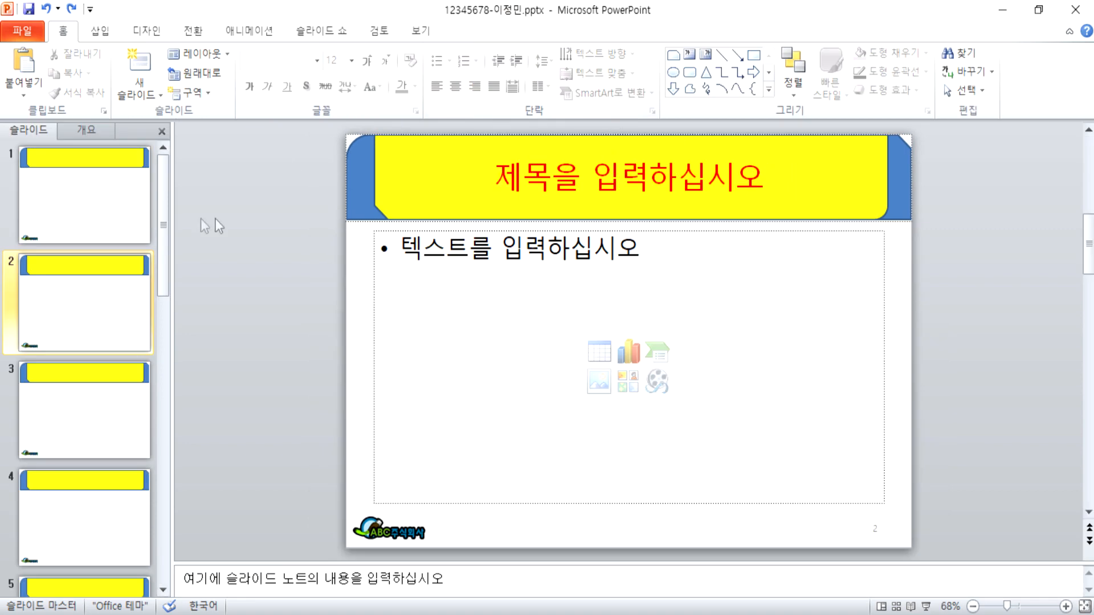
{"action": "left_click", "coordinate": [88, 210]}
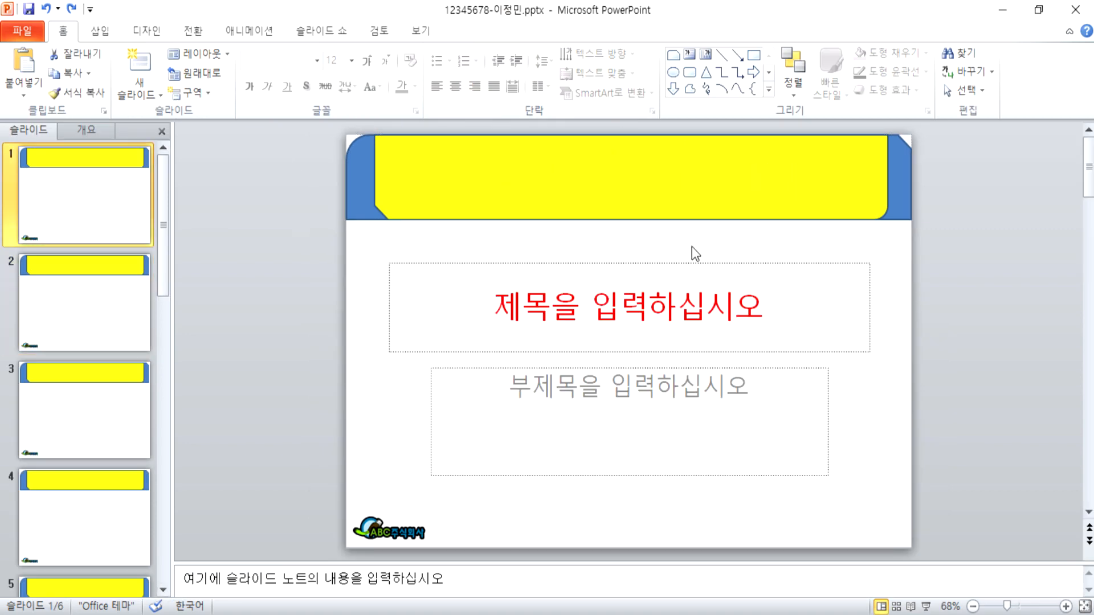
{"action": "left_click", "coordinate": [79, 305]}
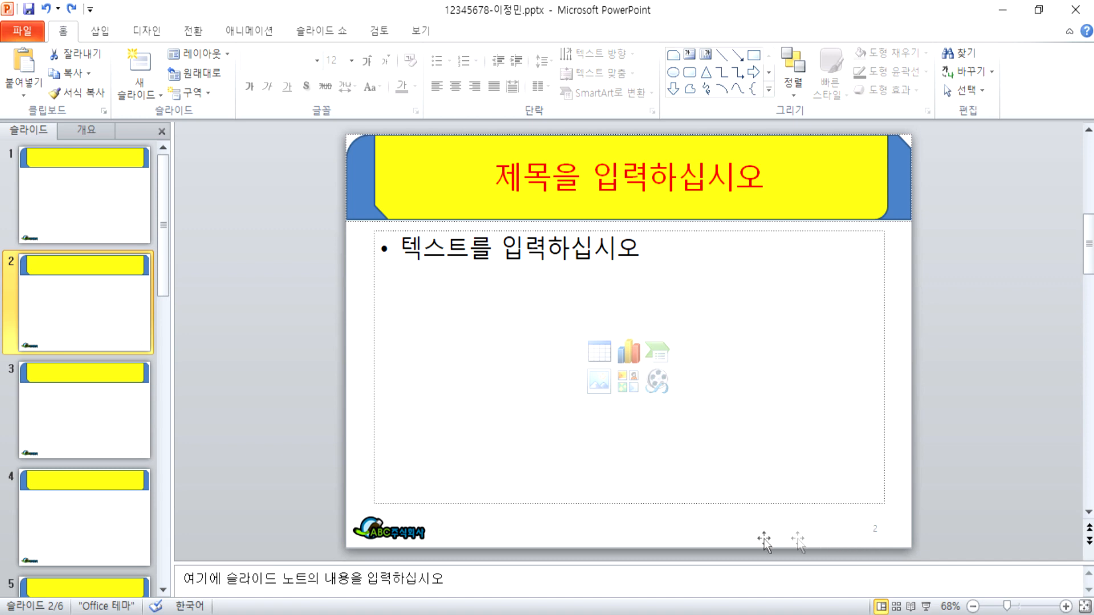
{"action": "scroll", "coordinate": [706, 425], "scroll_direction": "down", "scroll_amount": 3}
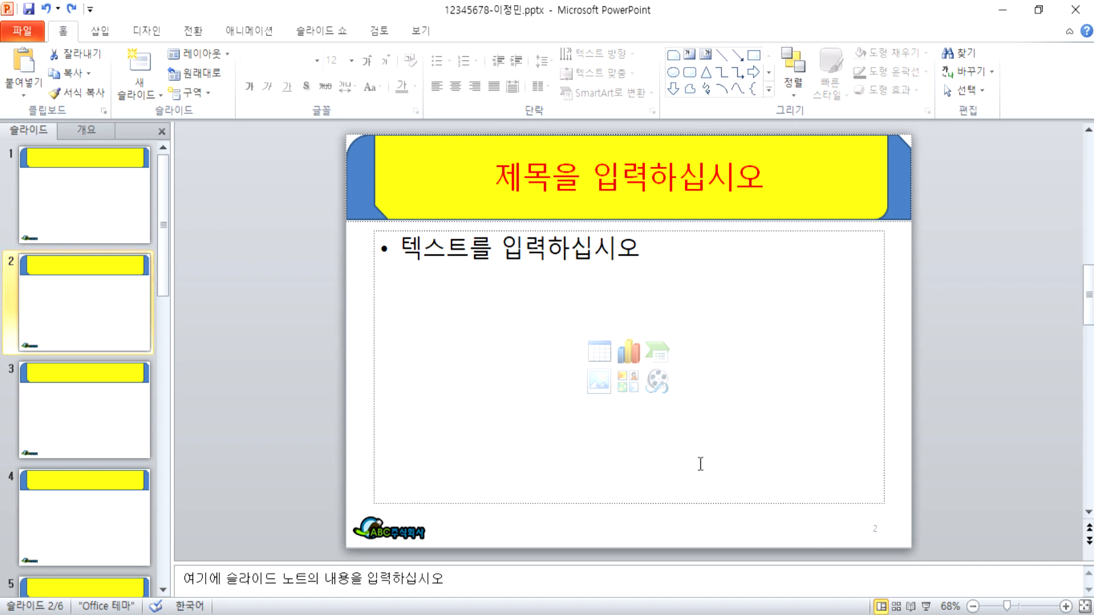
{"action": "left_click", "coordinate": [589, 195]}
{"action": "left_click", "coordinate": [297, 317]}
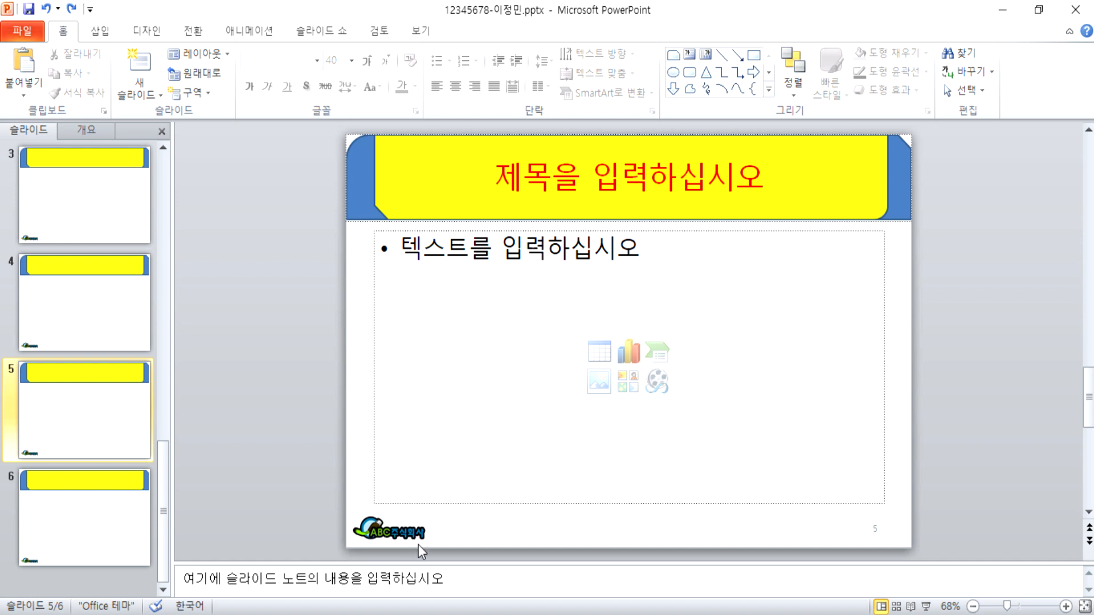
{"action": "scroll", "coordinate": [419, 545], "scroll_direction": "up", "scroll_amount": 4}
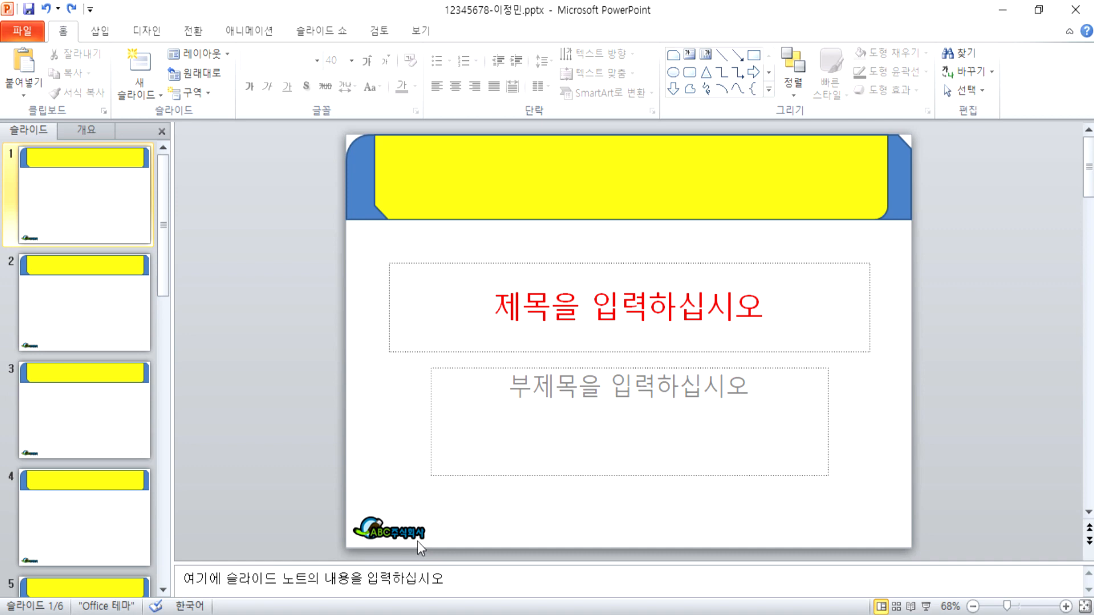
Step: Give slide 2 the title '목차'
{"action": "left_click", "coordinate": [131, 312]}
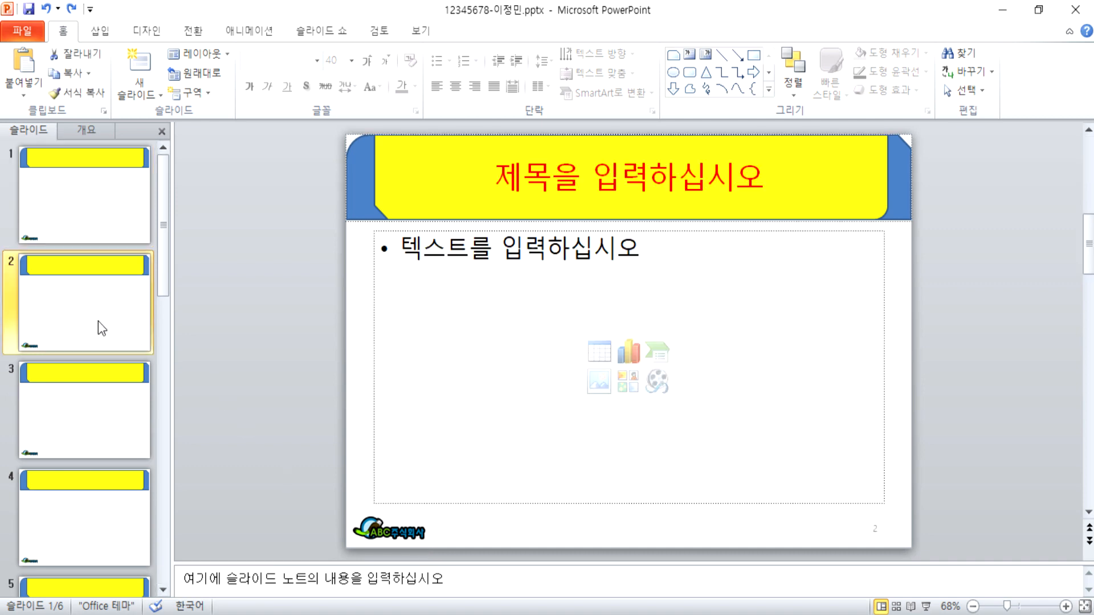
{"action": "left_click", "coordinate": [583, 180]}
{"action": "type", "text": "목차"}
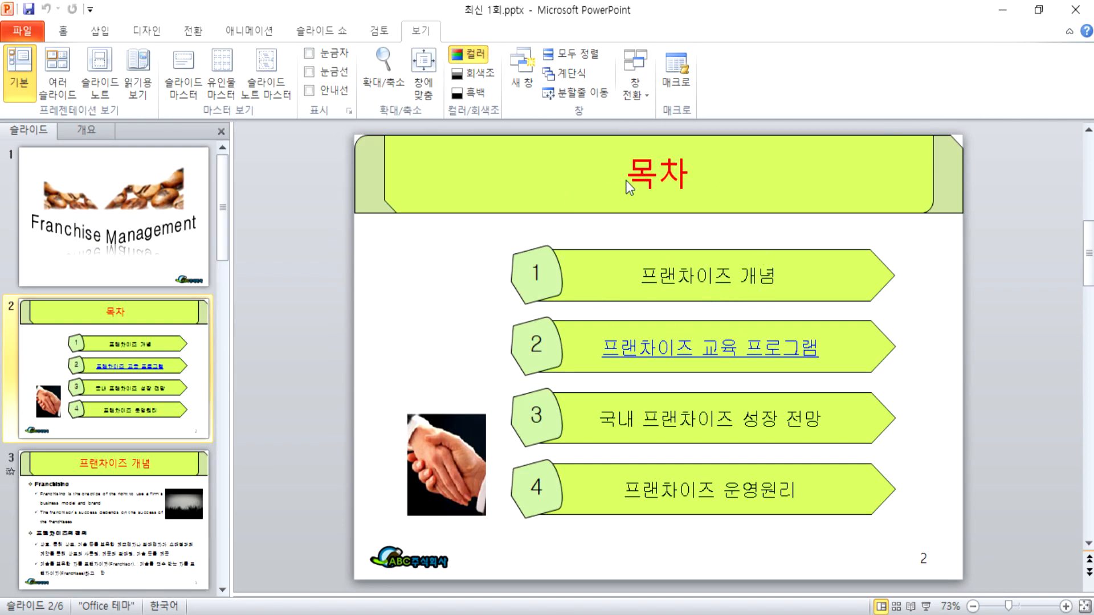
Step: Inspect the contents items on the 최신 1회.pptx 목차 slide
{"action": "left_click", "coordinate": [671, 255]}
{"action": "left_click", "coordinate": [676, 346]}
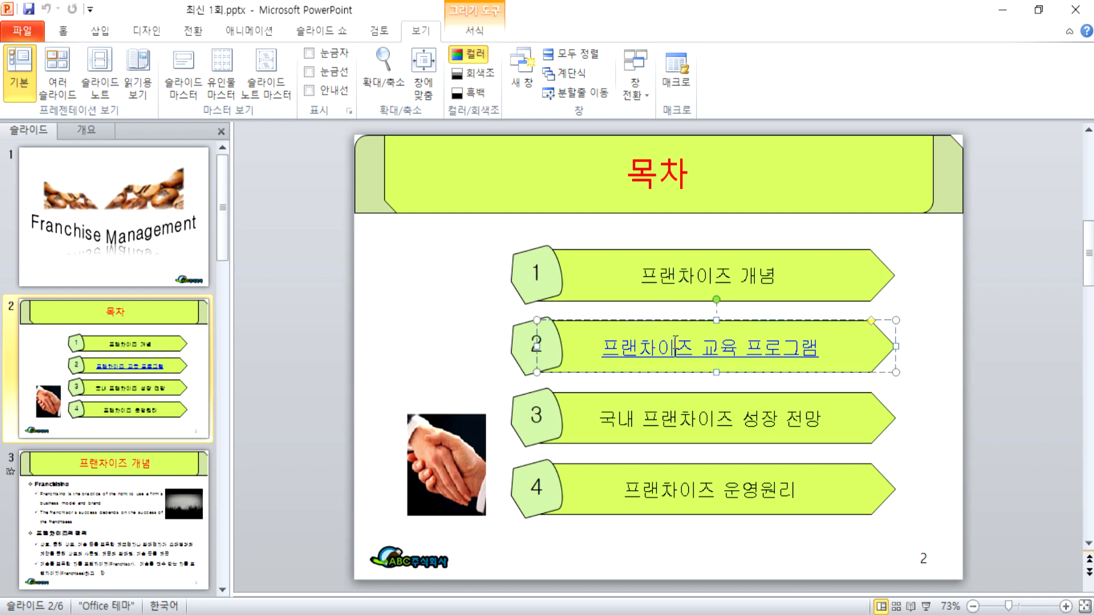
{"action": "left_click", "coordinate": [662, 490]}
{"action": "left_click", "coordinate": [664, 253]}
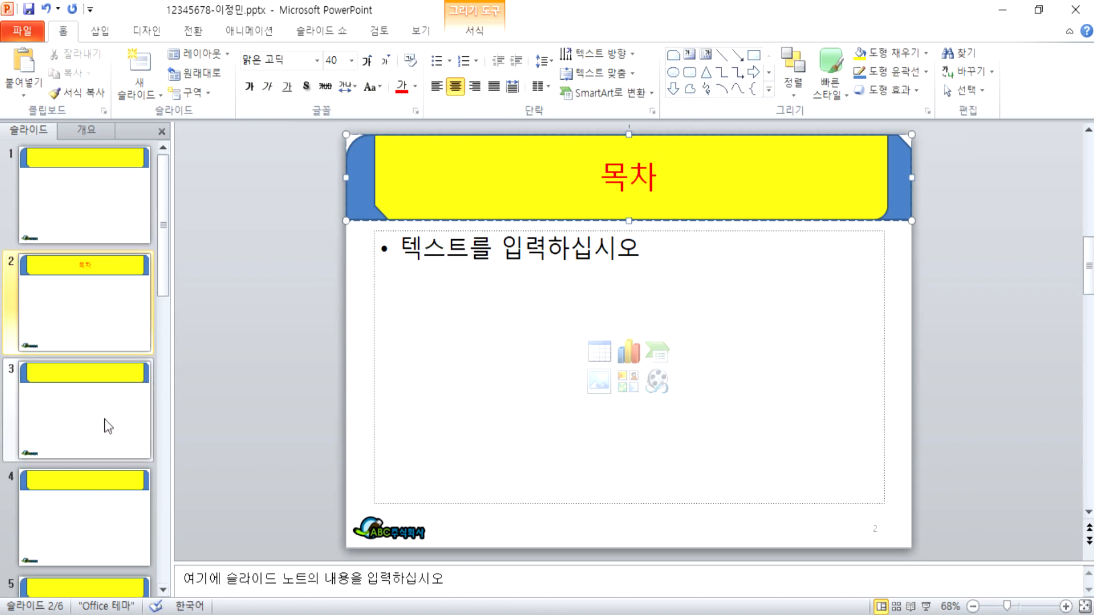
Step: Title slide 3 '프렌차이즈 개념' and slide 4 '프랜차이즈 교육 프로그램'
{"action": "left_click", "coordinate": [105, 420]}
{"action": "left_click", "coordinate": [606, 179]}
{"action": "type", "text": "프렌"}
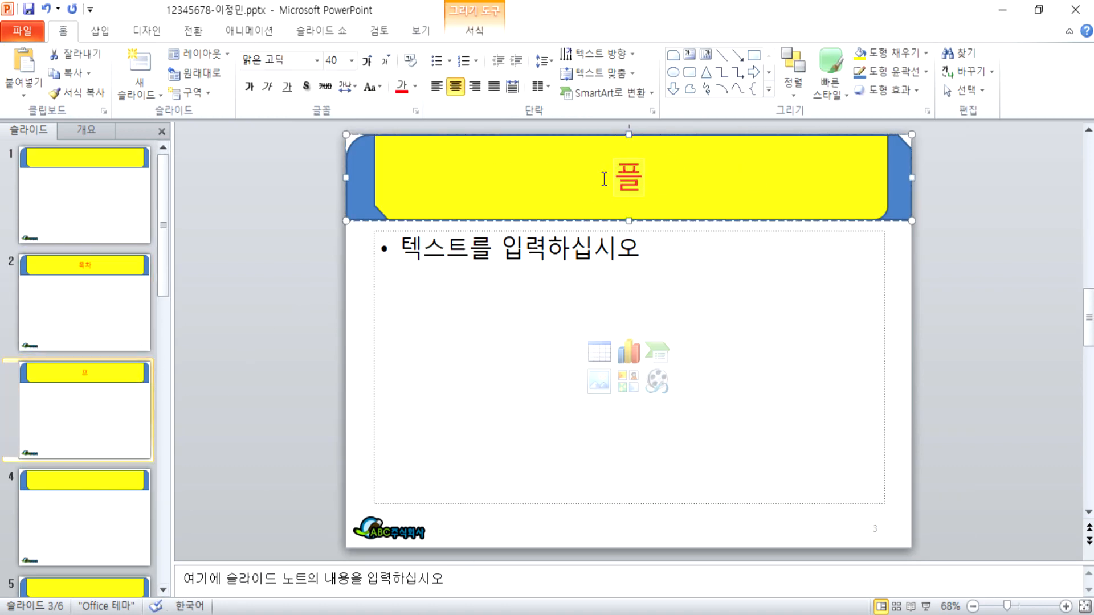
{"action": "type", "text": "차이즈 개념"}
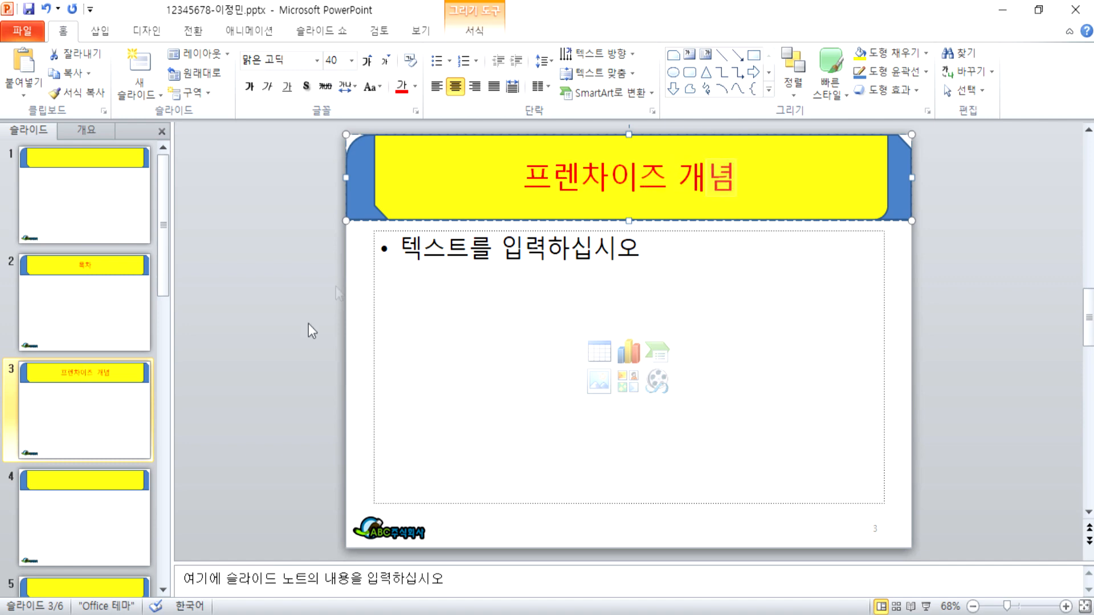
{"action": "left_click", "coordinate": [102, 494]}
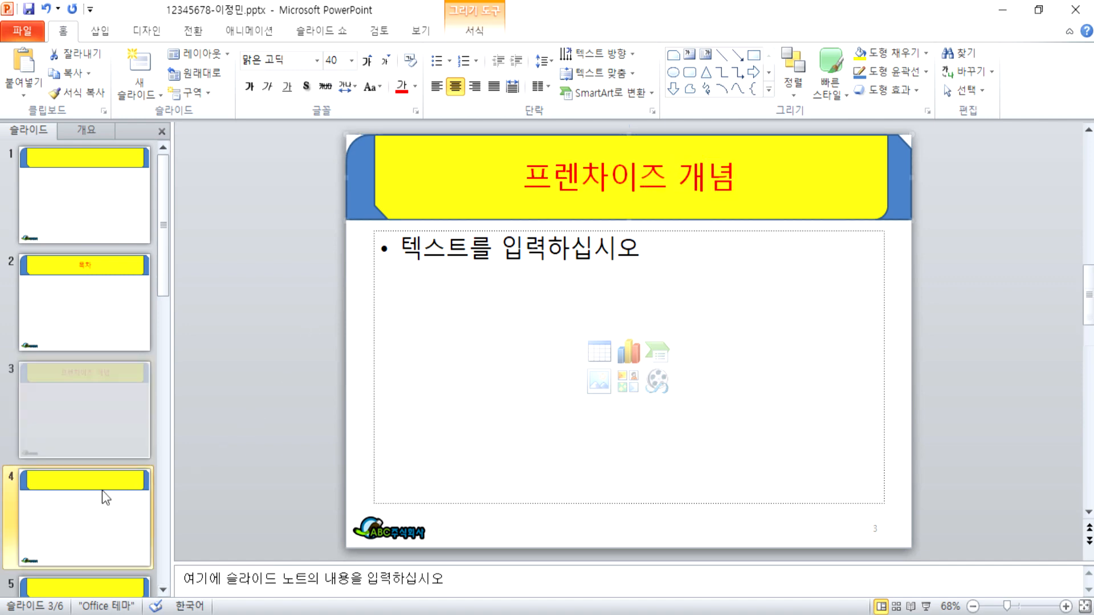
{"action": "left_click", "coordinate": [595, 195]}
{"action": "type", "text": "푸란ㅊㅇ"}
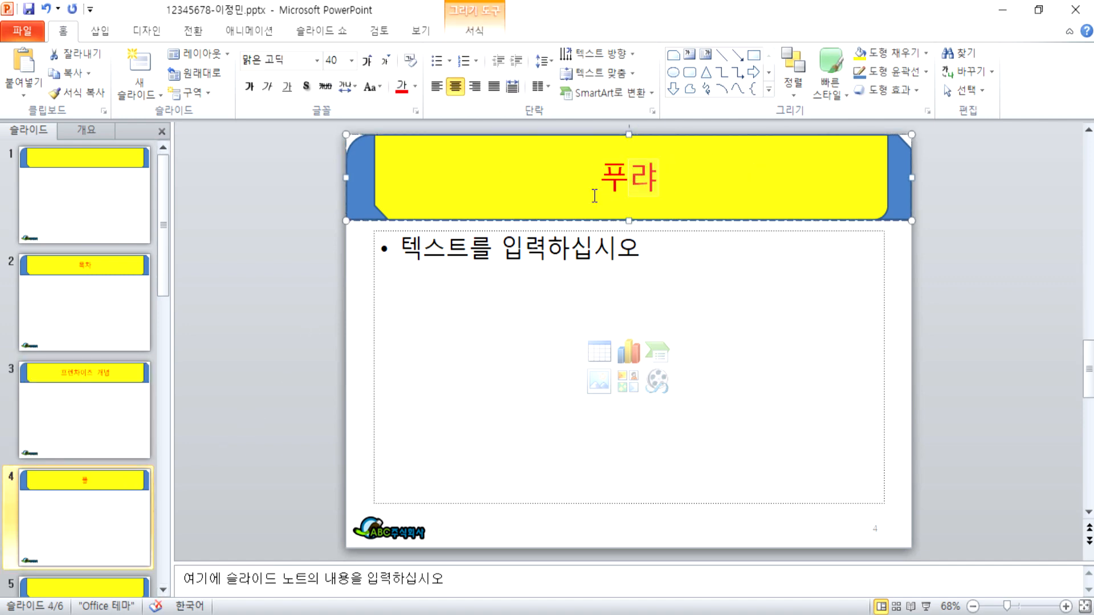
{"action": "key", "text": "BackSpace"}
{"action": "key", "text": "BackSpace"}
{"action": "key", "text": "BackSpace"}
{"action": "key", "text": "BackSpace"}
{"action": "type", "text": "프랜차"}
{"action": "type", "text": "이즈 교육 ㅍ"}
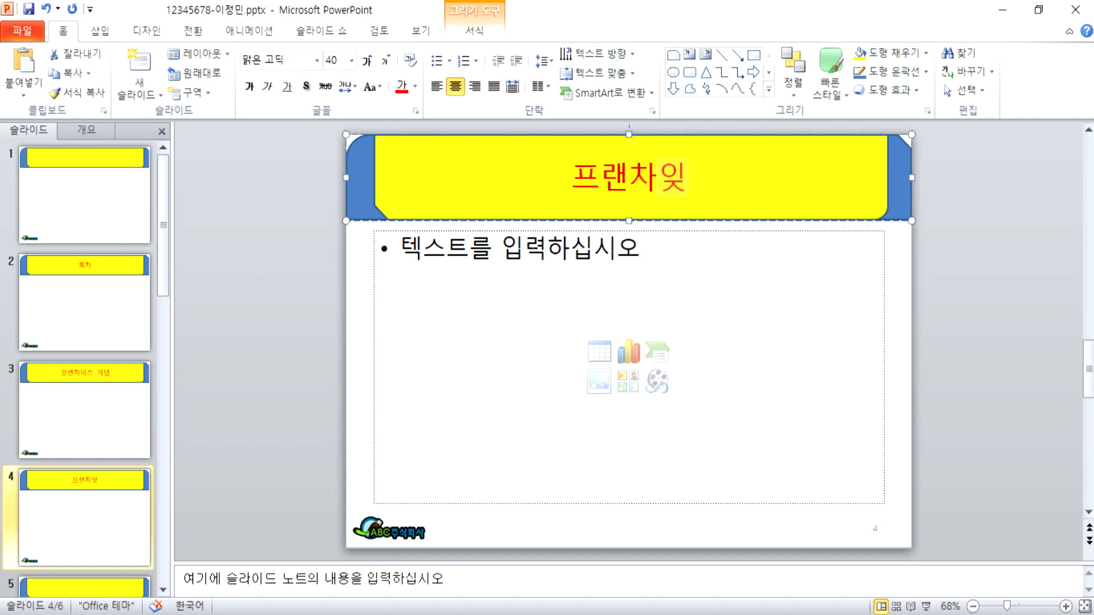
{"action": "type", "text": "ㅡㄹ고"}
{"action": "key", "text": "BackSpace"}
{"action": "key", "text": "BackSpace"}
{"action": "key", "text": "BackSpace"}
{"action": "type", "text": "ㅡ로그램"}
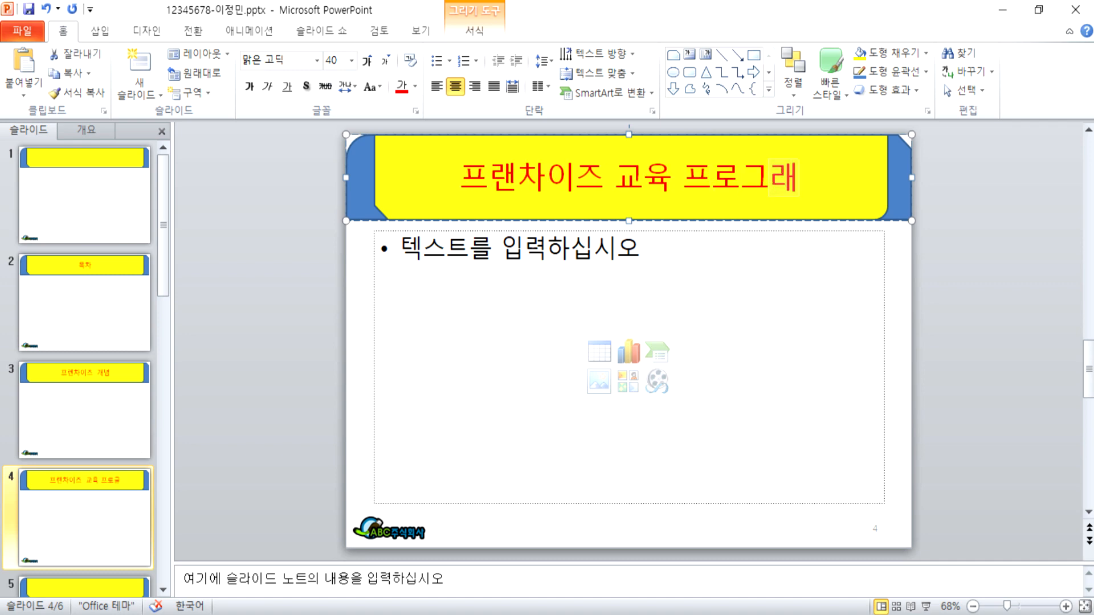
Step: Correct slide 3's title spelling to '프랜차이즈 개념'
{"action": "left_click", "coordinate": [80, 399]}
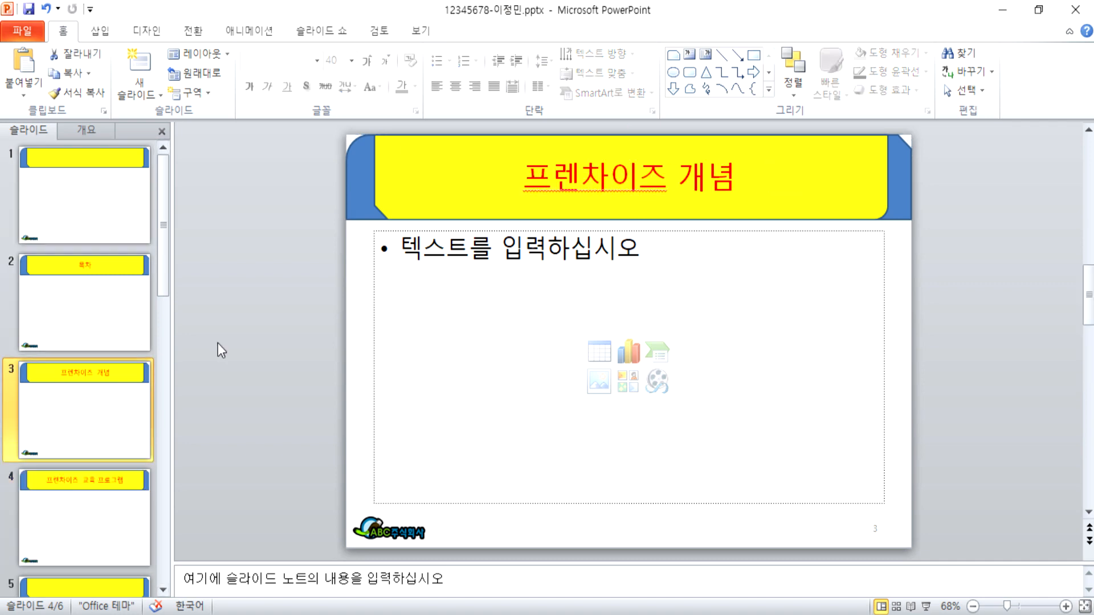
{"action": "left_click", "coordinate": [557, 199]}
{"action": "key", "text": "Delete"}
{"action": "type", "text": "랜"}
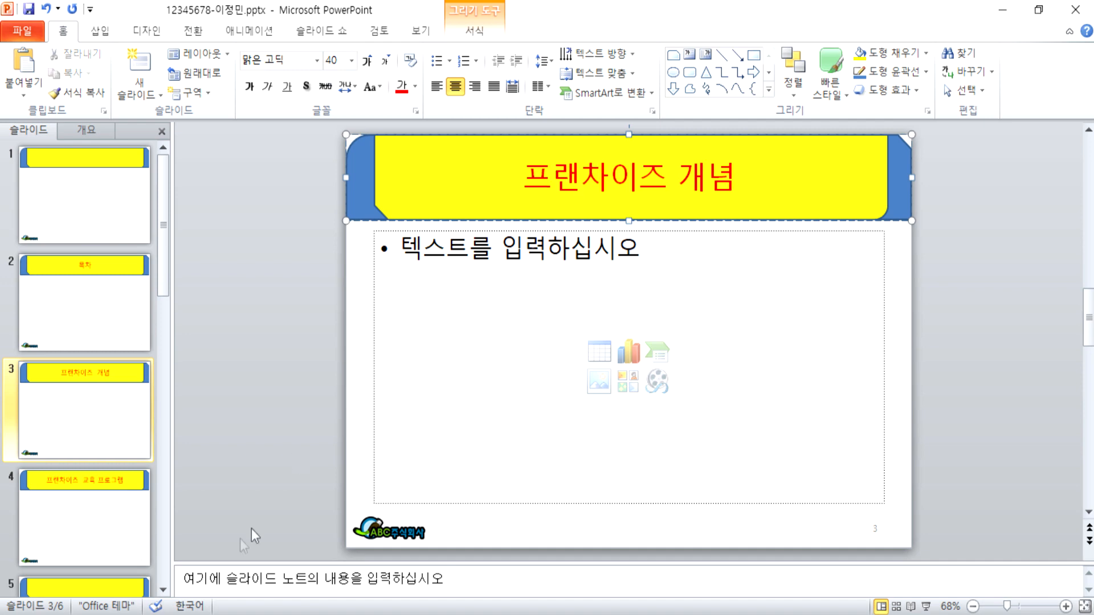
Step: Title slide 5 '국내 프랜차이즈 성장 전망' and slide 6 '프랜차이즈 운영관리'
{"action": "left_click", "coordinate": [102, 539]}
{"action": "left_click", "coordinate": [109, 420]}
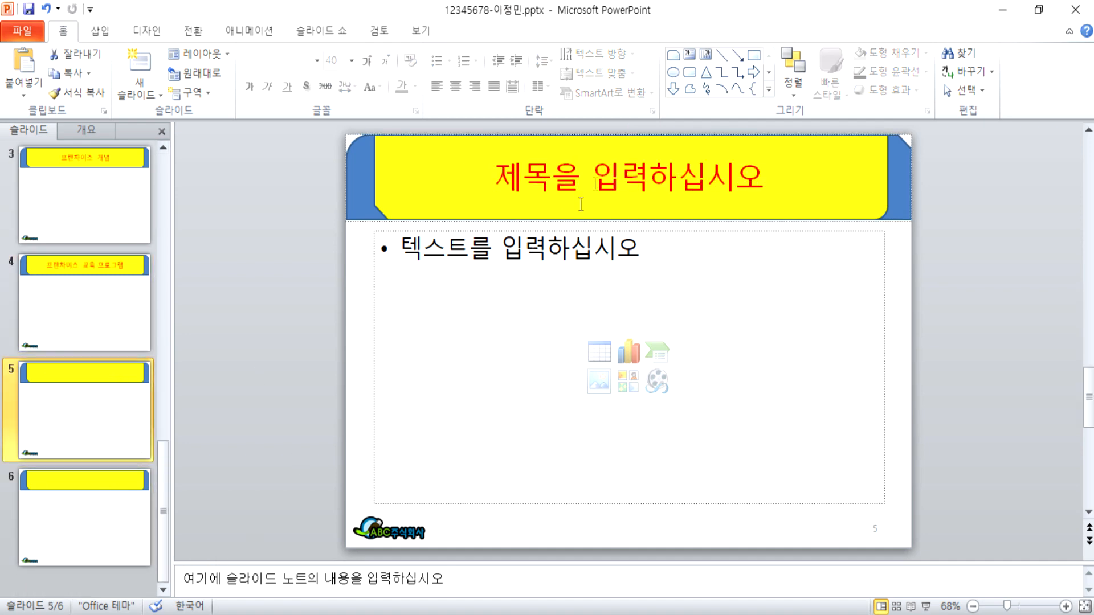
{"action": "left_click", "coordinate": [560, 177]}
{"action": "type", "text": "국내"}
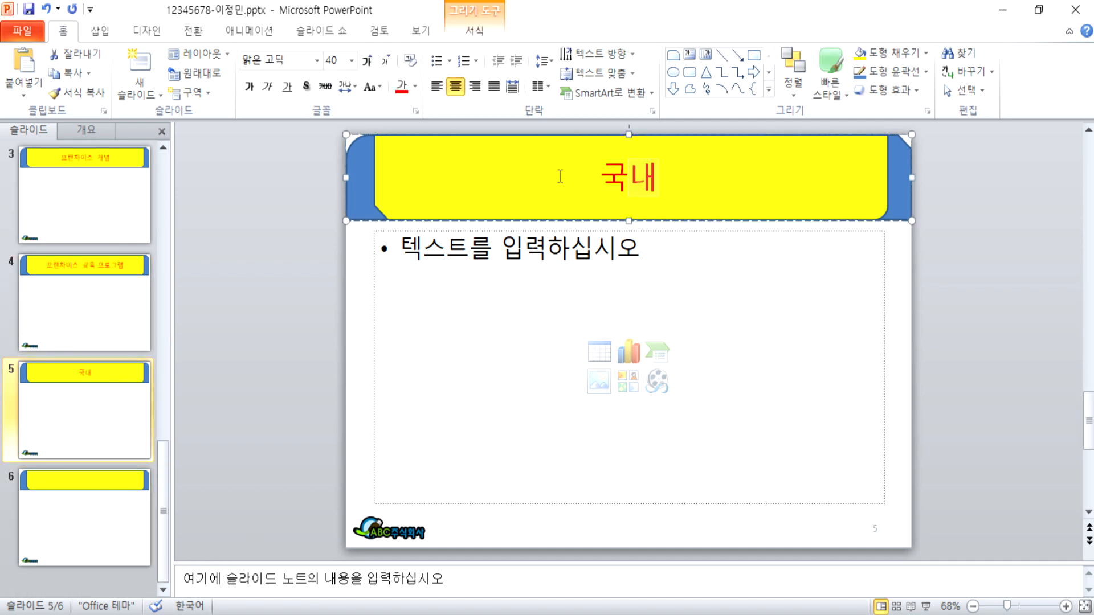
{"action": "type", "text": " 프랜차이즈 "}
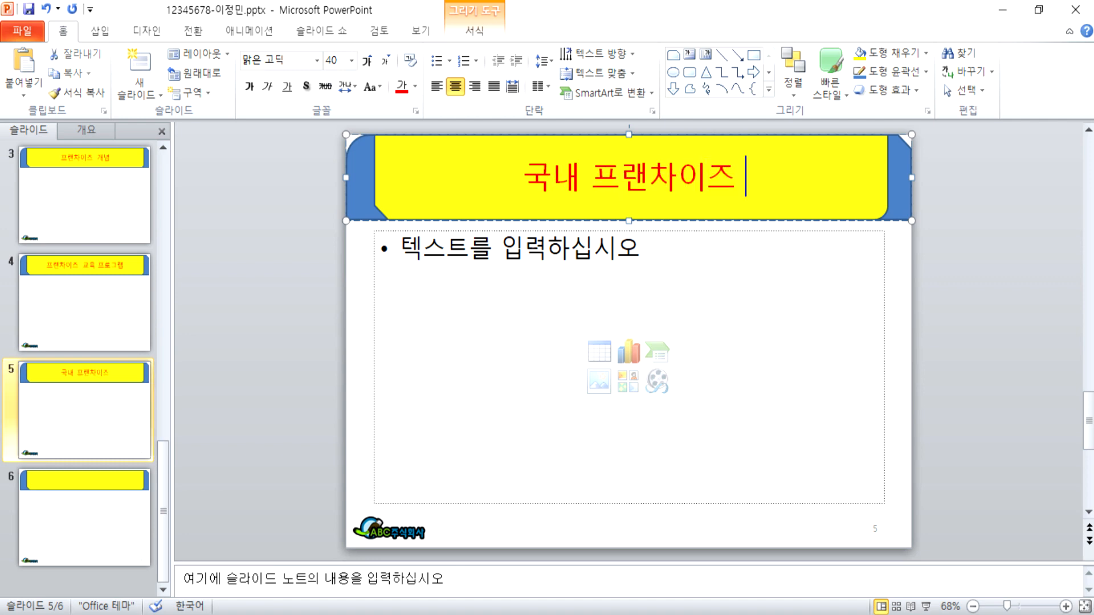
{"action": "type", "text": "섬장 전망"}
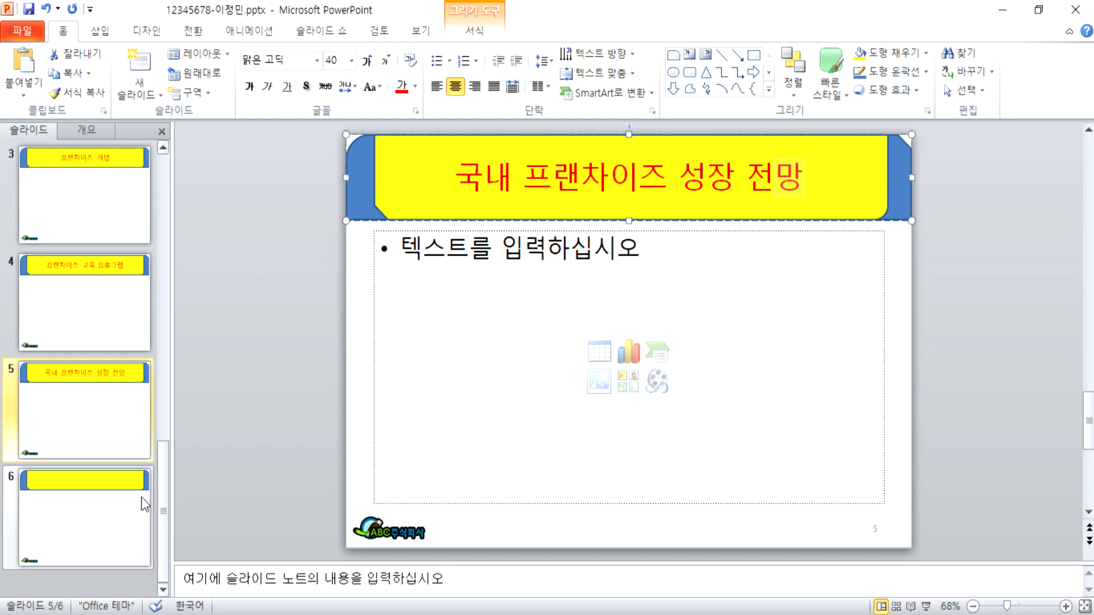
{"action": "left_click", "coordinate": [85, 516]}
{"action": "left_click", "coordinate": [523, 205]}
{"action": "type", "text": "프랜차이즈 운영관리"}
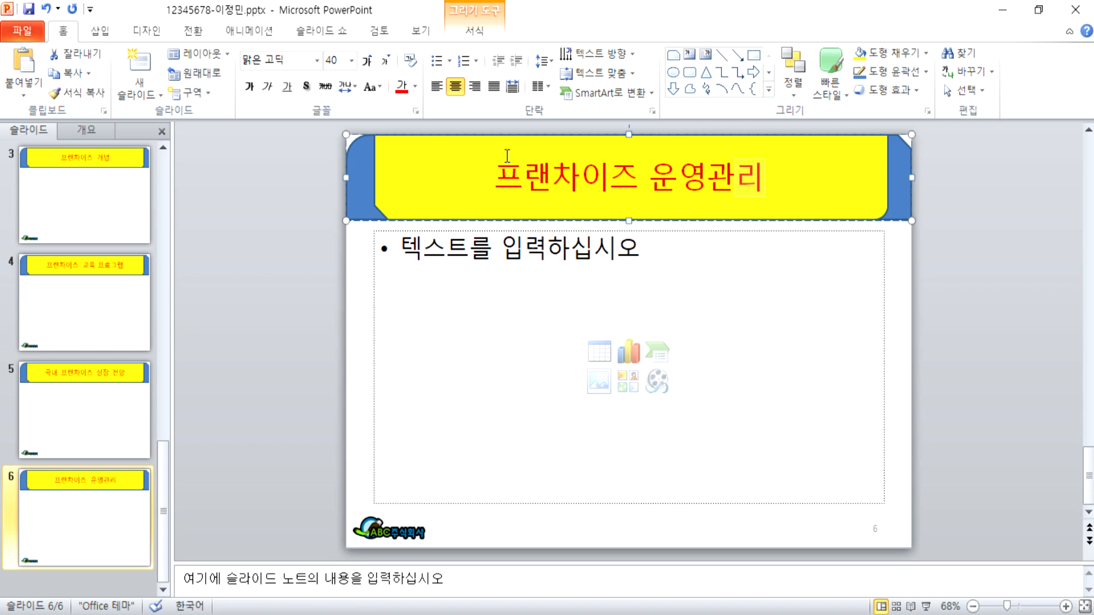
Step: Scroll through the slide list to review the newly titled slides
{"action": "scroll", "coordinate": [566, 233], "scroll_direction": "up", "scroll_amount": 10}
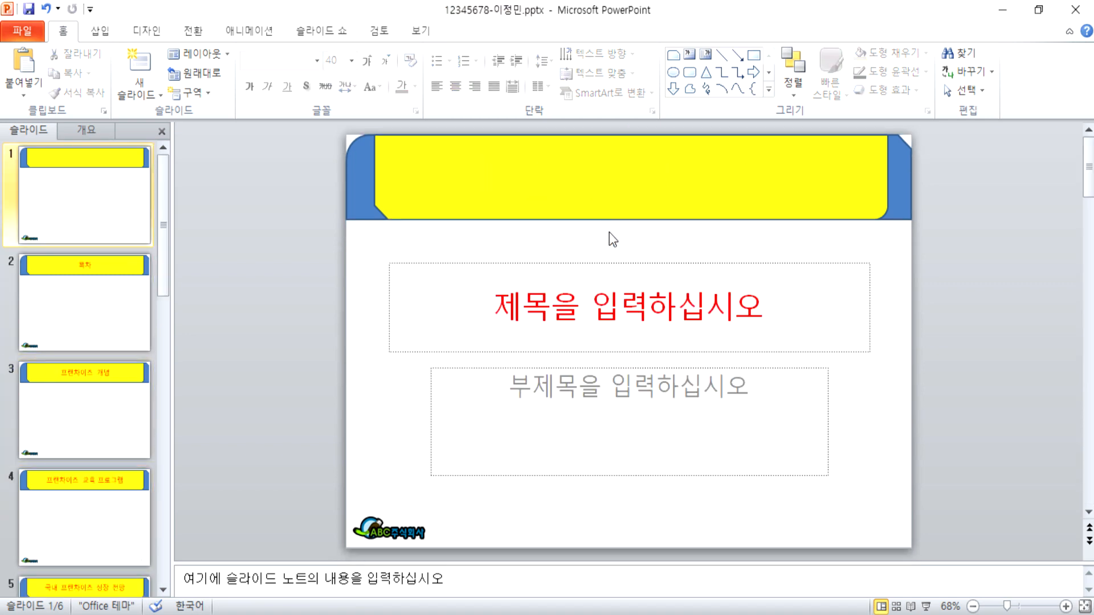
{"action": "scroll", "coordinate": [610, 246], "scroll_direction": "down", "scroll_amount": 1}
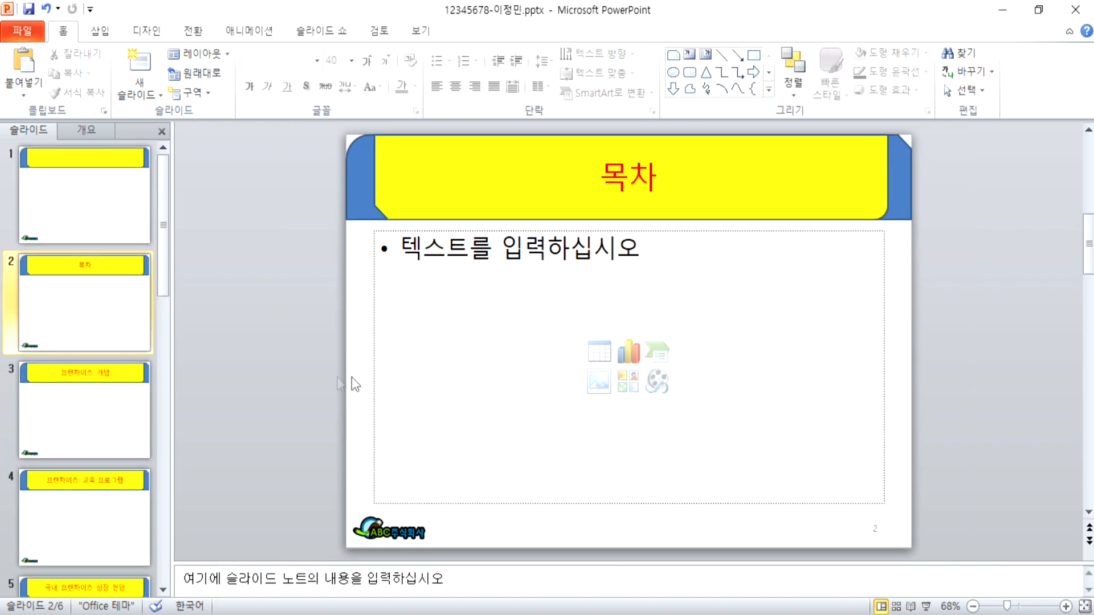
{"action": "scroll", "coordinate": [307, 376], "scroll_direction": "up", "scroll_amount": 1}
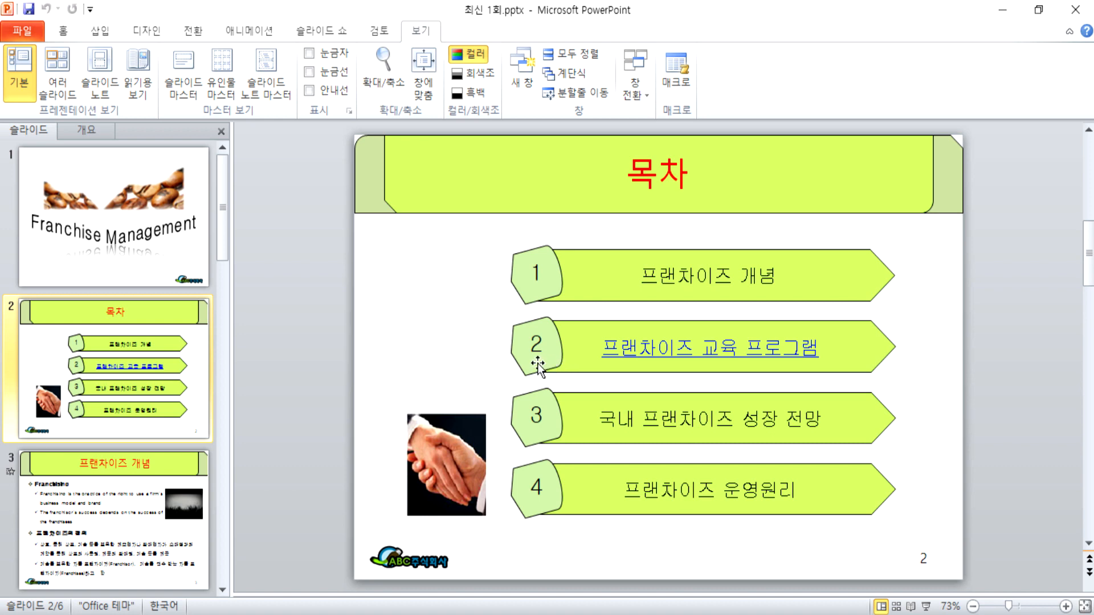
Step: Look over the reference deck's first slide, then return to the working deck
{"action": "scroll", "coordinate": [494, 360], "scroll_direction": "up", "scroll_amount": 2}
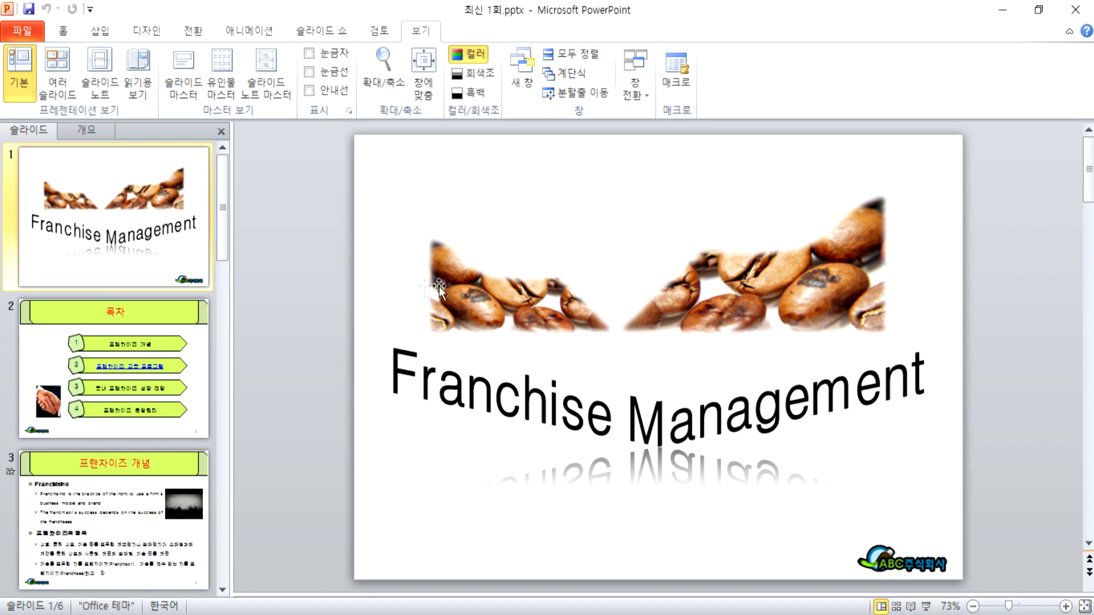
{"action": "left_click_drag", "start_coordinate": [327, 179], "coordinate": [1054, 457]}
{"action": "scroll", "coordinate": [501, 482], "scroll_direction": "down", "scroll_amount": 1}
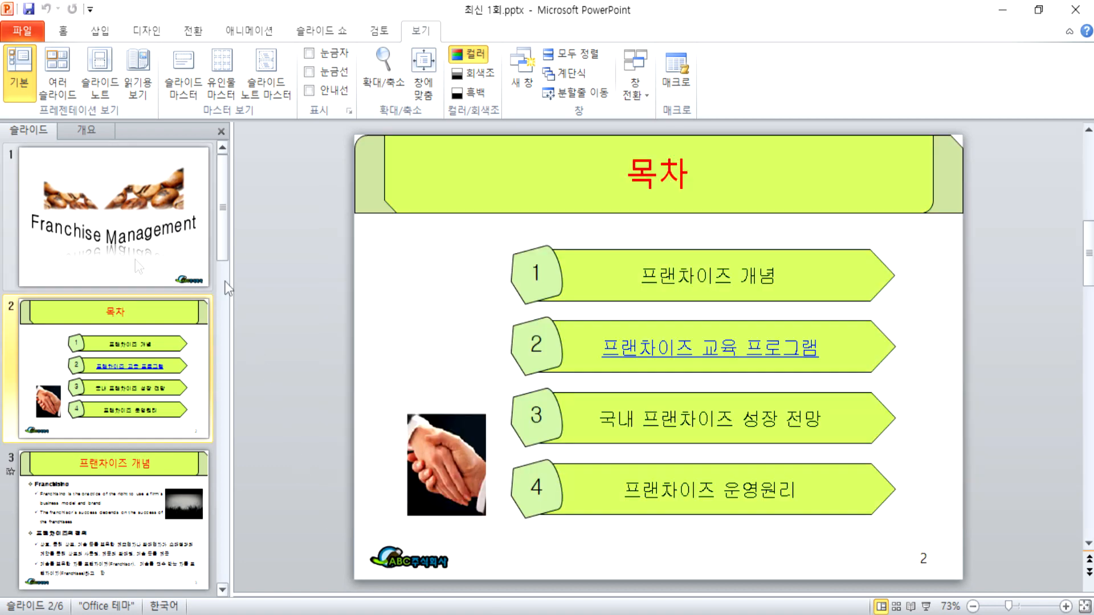
{"action": "key", "text": "Page_Up"}
{"action": "key", "text": "alt+Tab"}
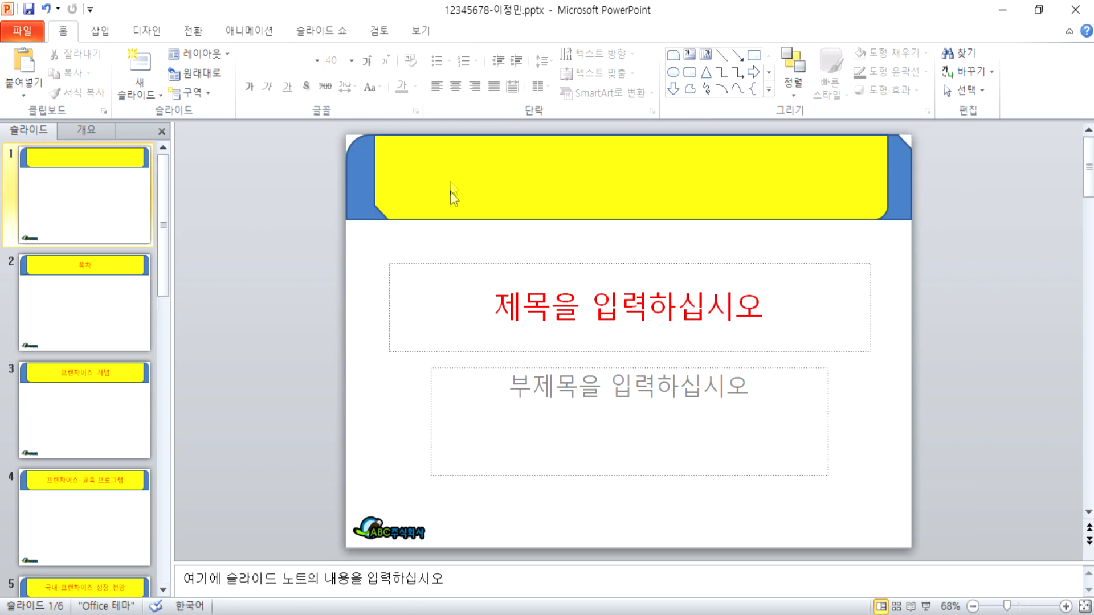
Step: Delete slide 1's title and subtitle placeholders and hide its background graphics
{"action": "left_click_drag", "start_coordinate": [360, 240], "coordinate": [981, 497]}
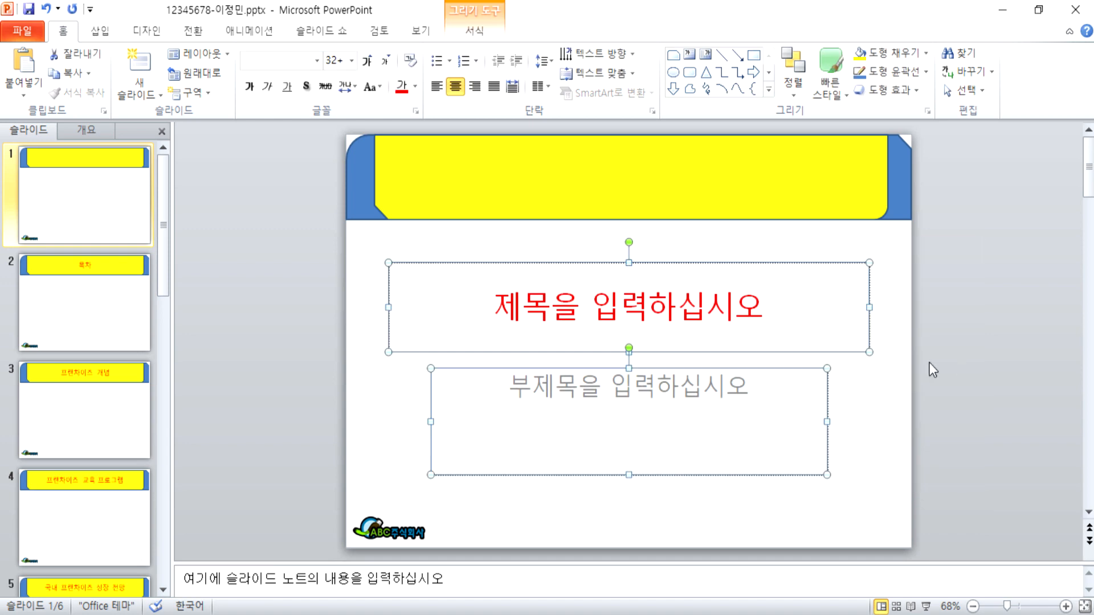
{"action": "key", "text": "Delete"}
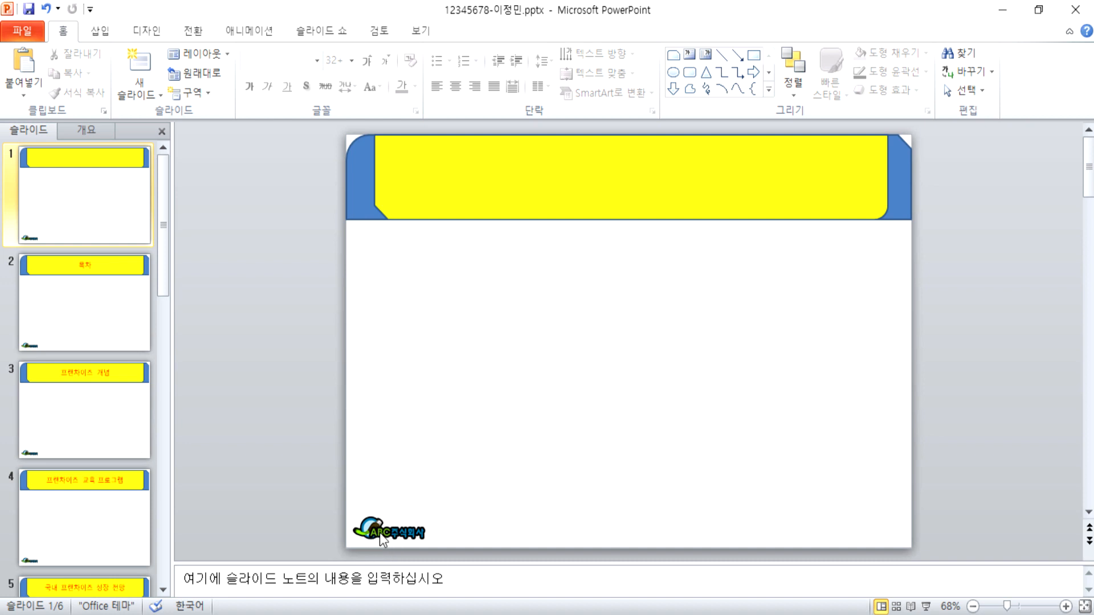
{"action": "right_click", "coordinate": [600, 285]}
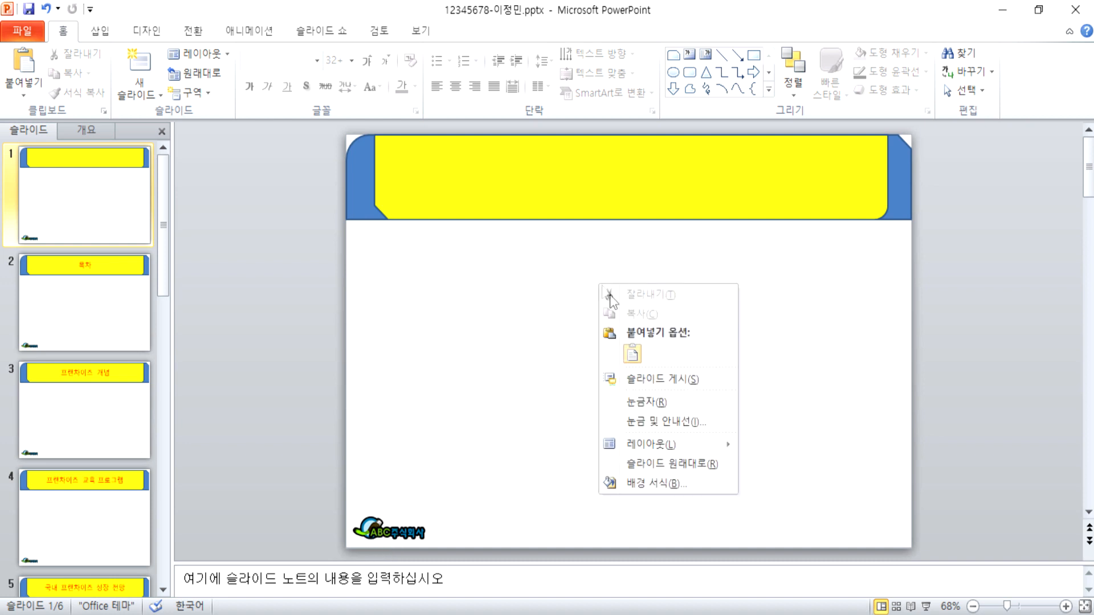
{"action": "left_click", "coordinate": [653, 484]}
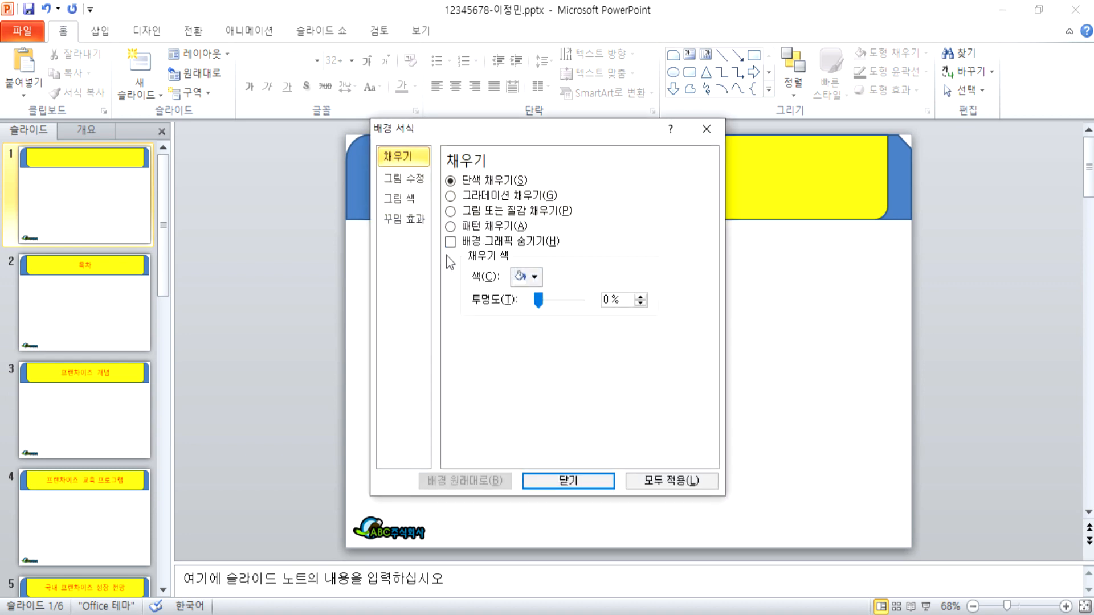
{"action": "left_click", "coordinate": [460, 244]}
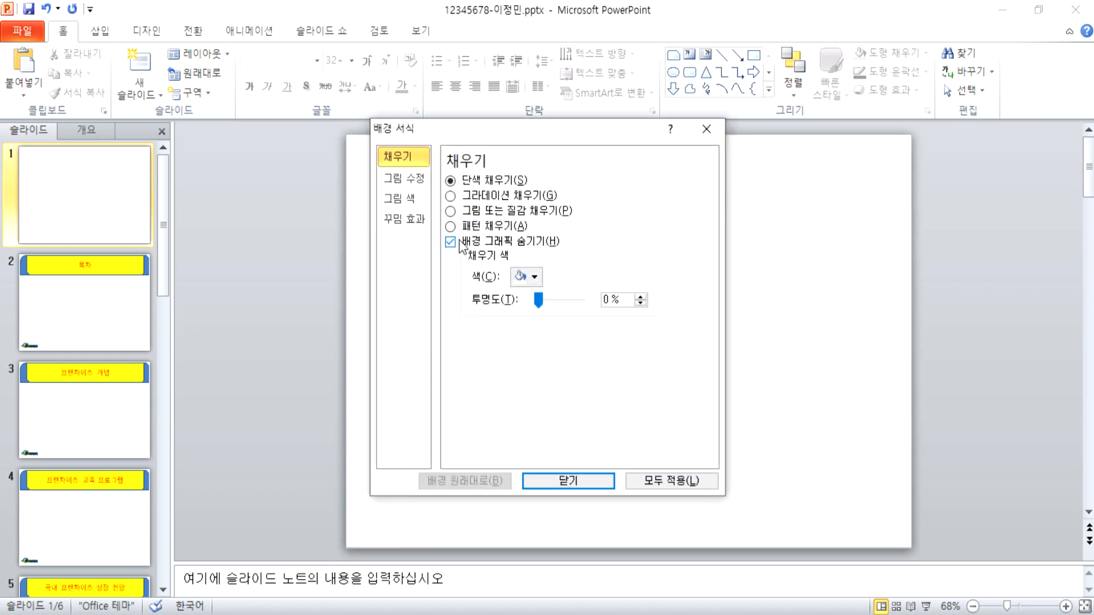
{"action": "left_click_drag", "start_coordinate": [551, 131], "coordinate": [840, 72]}
{"action": "left_click", "coordinate": [748, 183]}
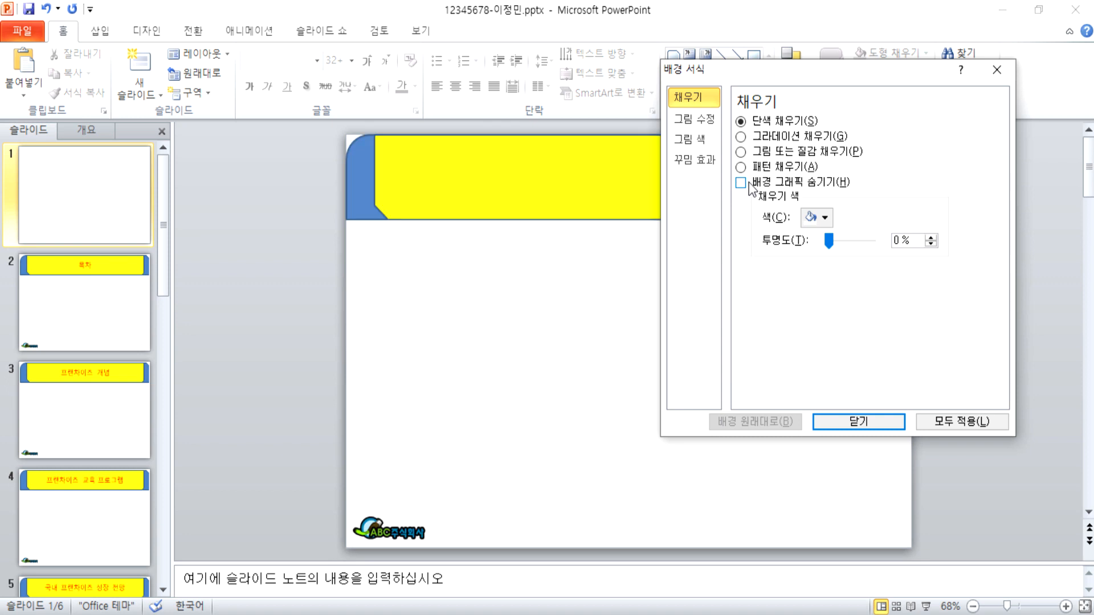
{"action": "left_click", "coordinate": [748, 182]}
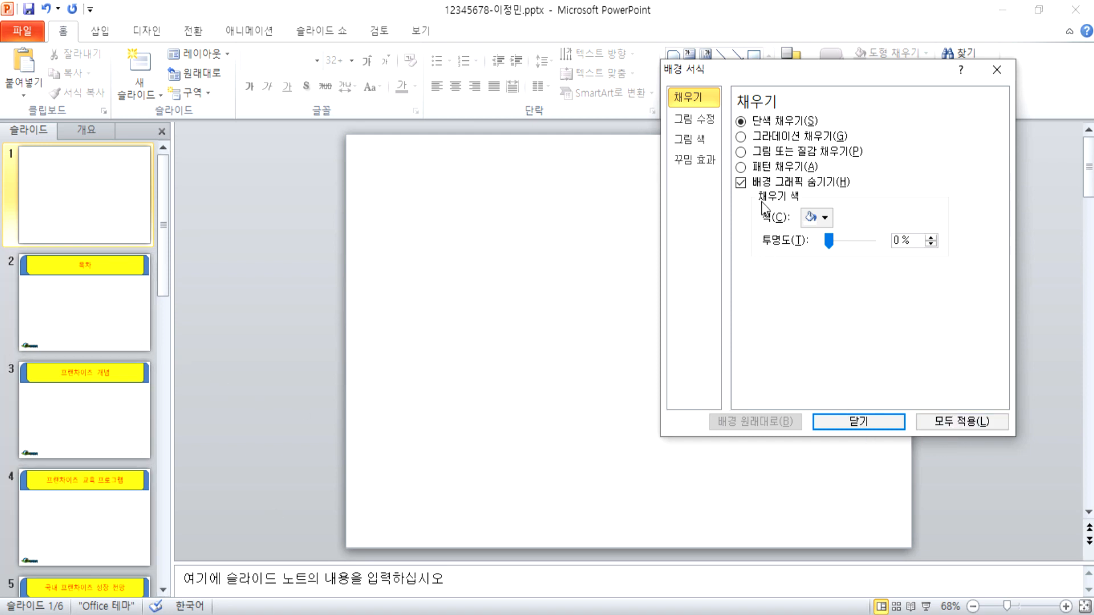
{"action": "left_click", "coordinate": [867, 422]}
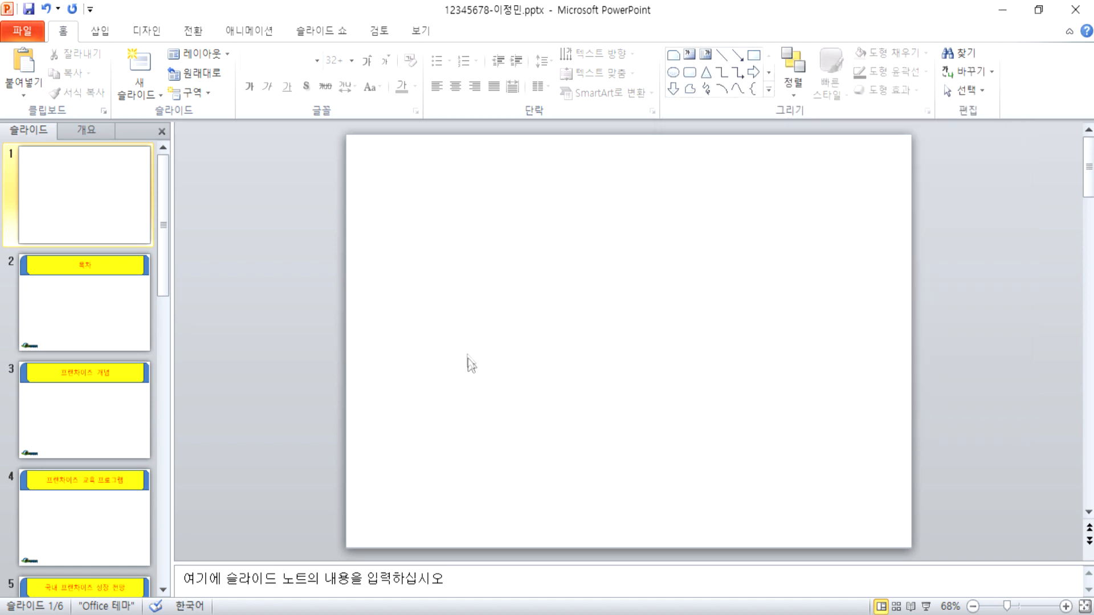
Step: Switch to 최신 1회.pptx and select its two coffee-bean pictures
{"action": "key", "text": "alt+Tab"}
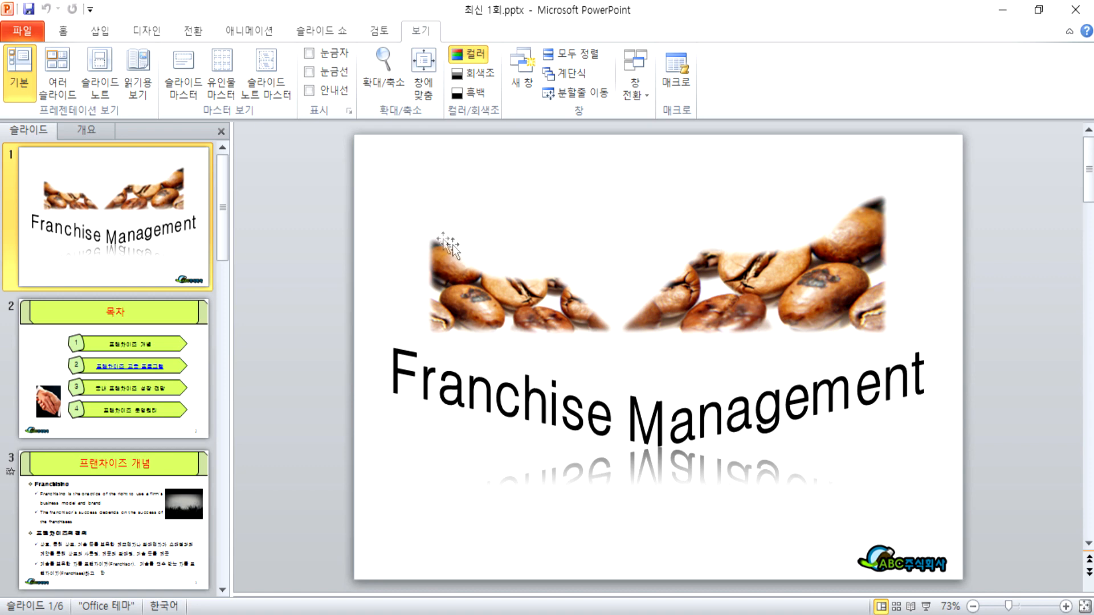
{"action": "left_click", "coordinate": [706, 302]}
{"action": "left_click", "coordinate": [527, 311]}
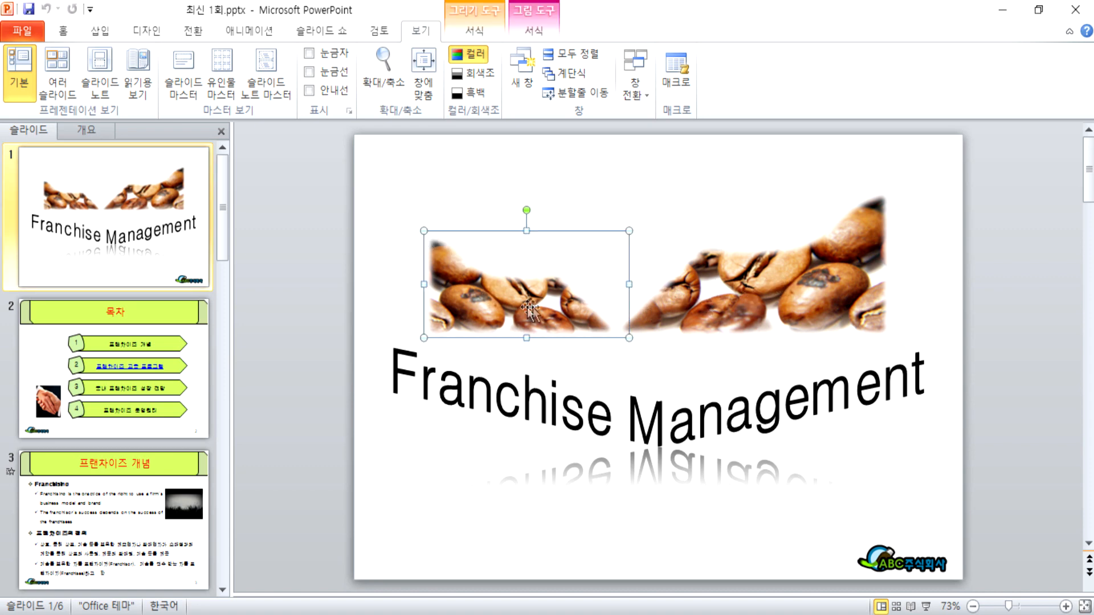
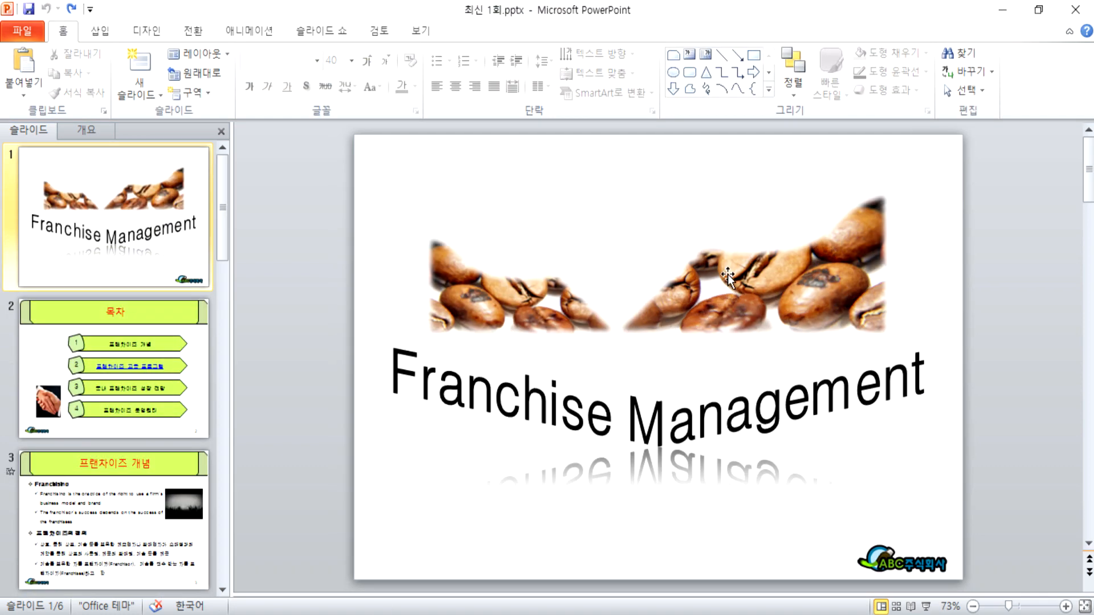
Step: Paste the reference file's soft-edged coffee picture onto the working slide and move it left
{"action": "left_click", "coordinate": [727, 275]}
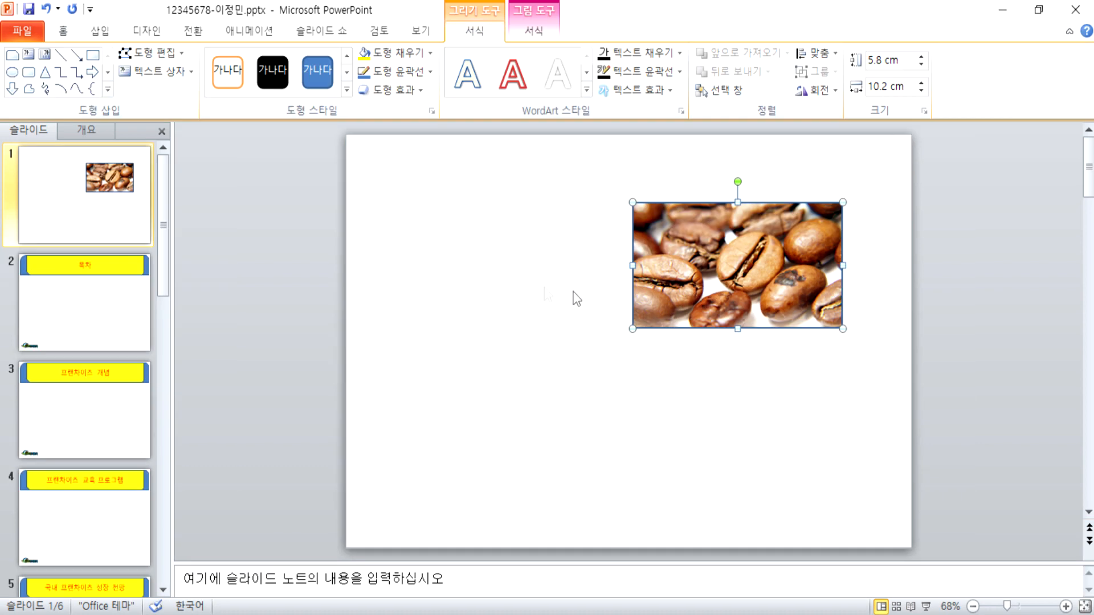
{"action": "left_click", "coordinate": [393, 237]}
{"action": "key", "text": "ctrl+v"}
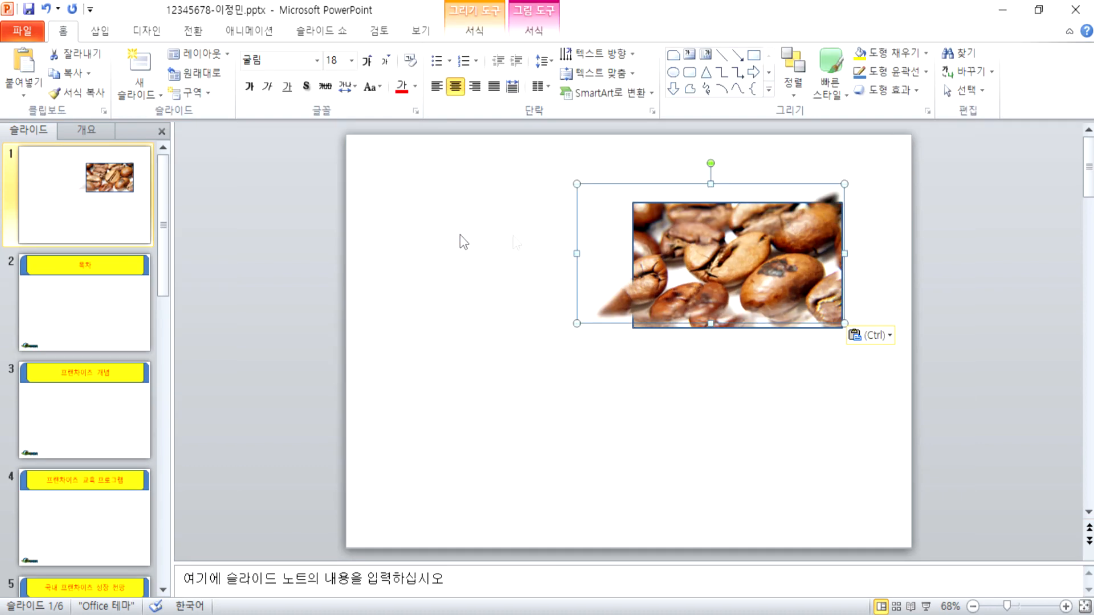
{"action": "left_click_drag", "start_coordinate": [484, 244], "coordinate": [435, 245]}
{"action": "left_click", "coordinate": [680, 366]}
Step: Widen the right rectangular coffee picture to 11.8 cm
{"action": "left_click", "coordinate": [686, 305]}
{"action": "left_click", "coordinate": [461, 328]}
{"action": "left_click", "coordinate": [733, 286]}
{"action": "left_click", "coordinate": [538, 291]}
{"action": "left_click", "coordinate": [737, 287]}
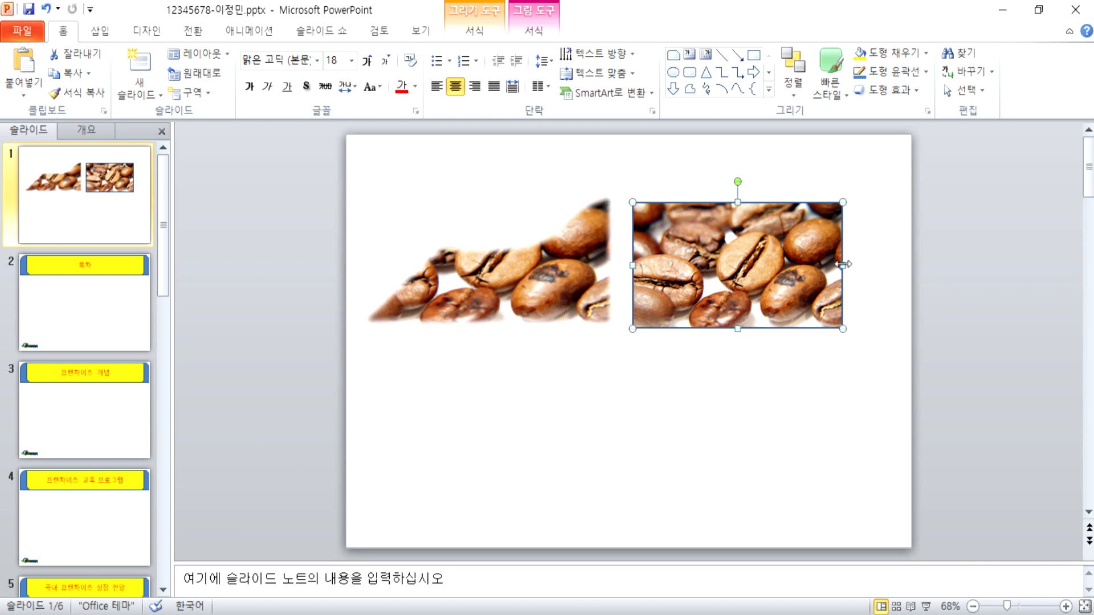
{"action": "left_click_drag", "start_coordinate": [842, 265], "coordinate": [876, 265]}
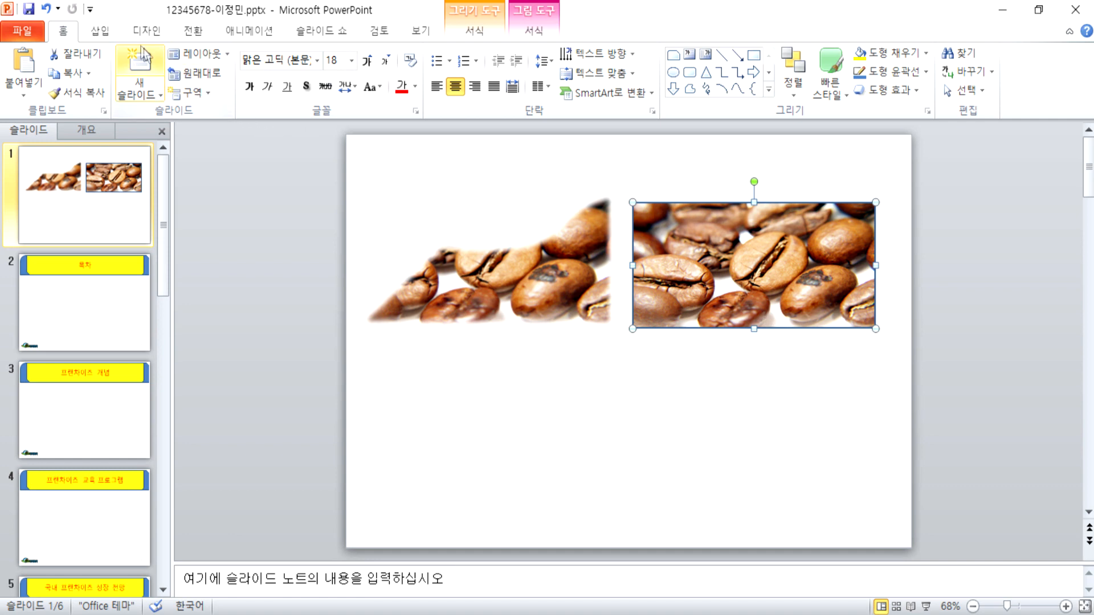
{"action": "left_click", "coordinate": [453, 33]}
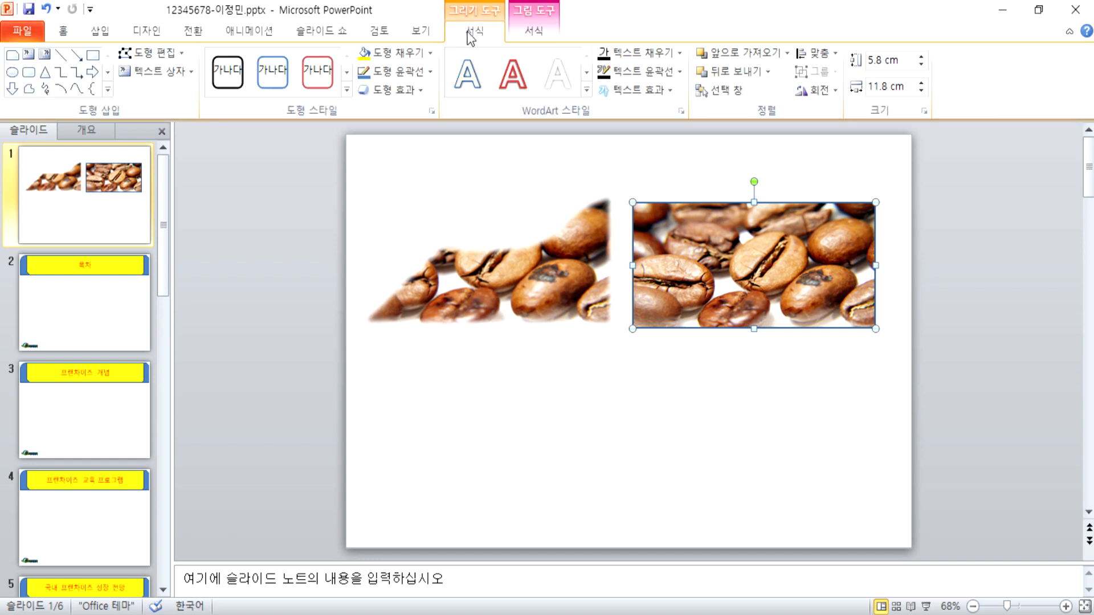
Step: With Edit Points, pull the right picture's top-left corner inward and bend its top edge
{"action": "left_click", "coordinate": [168, 56]}
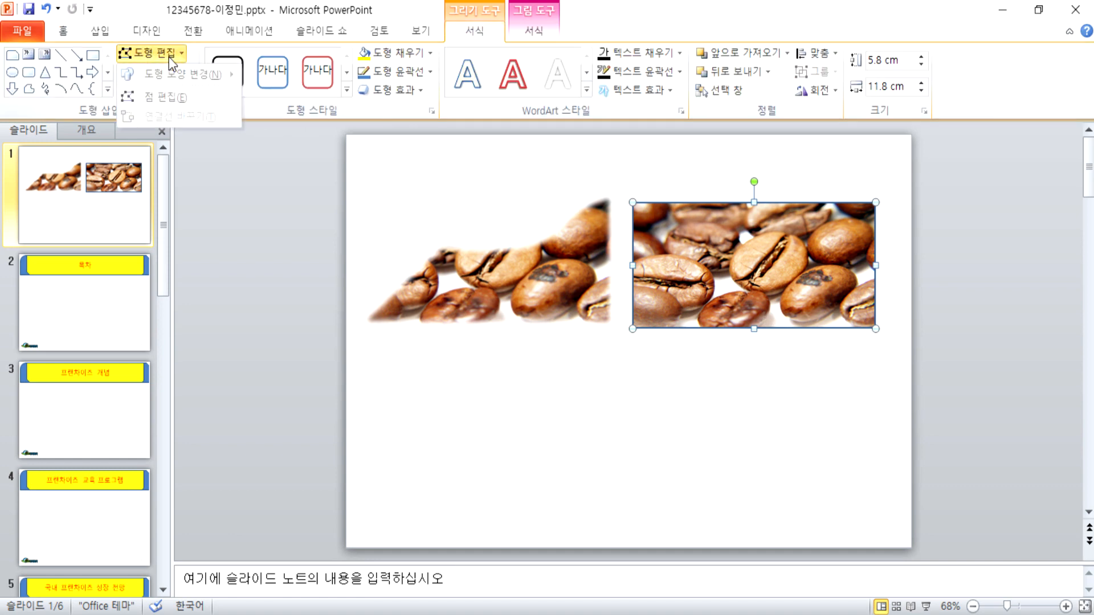
{"action": "left_click", "coordinate": [169, 99]}
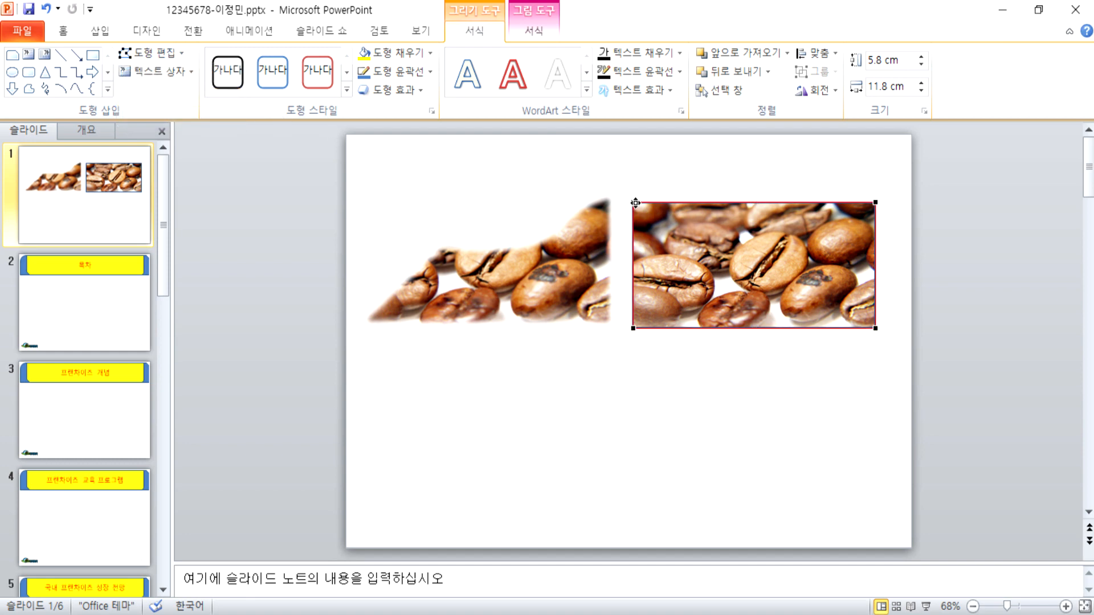
{"action": "left_click_drag", "start_coordinate": [634, 203], "coordinate": [699, 234]}
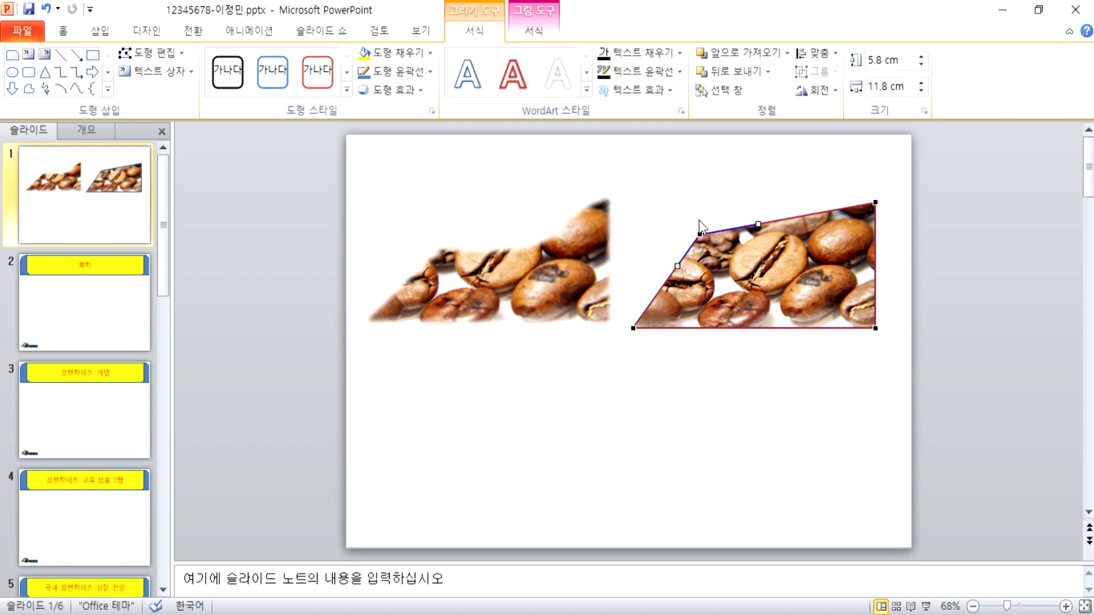
{"action": "left_click_drag", "start_coordinate": [759, 225], "coordinate": [778, 264]}
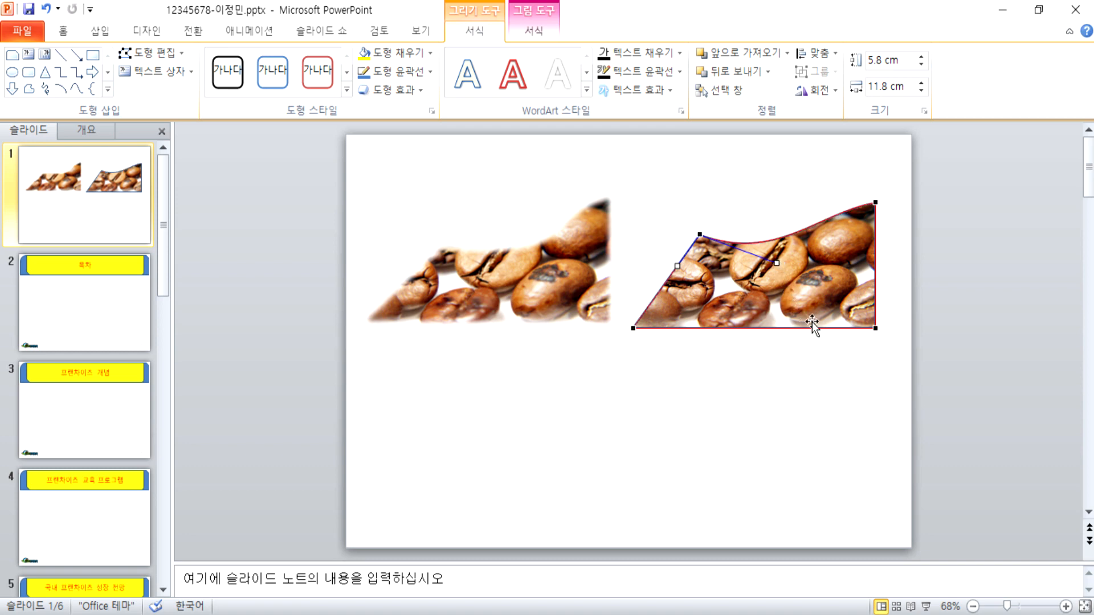
Step: Curve the top edge near the top-right corner, settle the top-left point, and nudge the picture up
{"action": "left_click", "coordinate": [876, 202]}
{"action": "left_click_drag", "start_coordinate": [817, 214], "coordinate": [820, 229]}
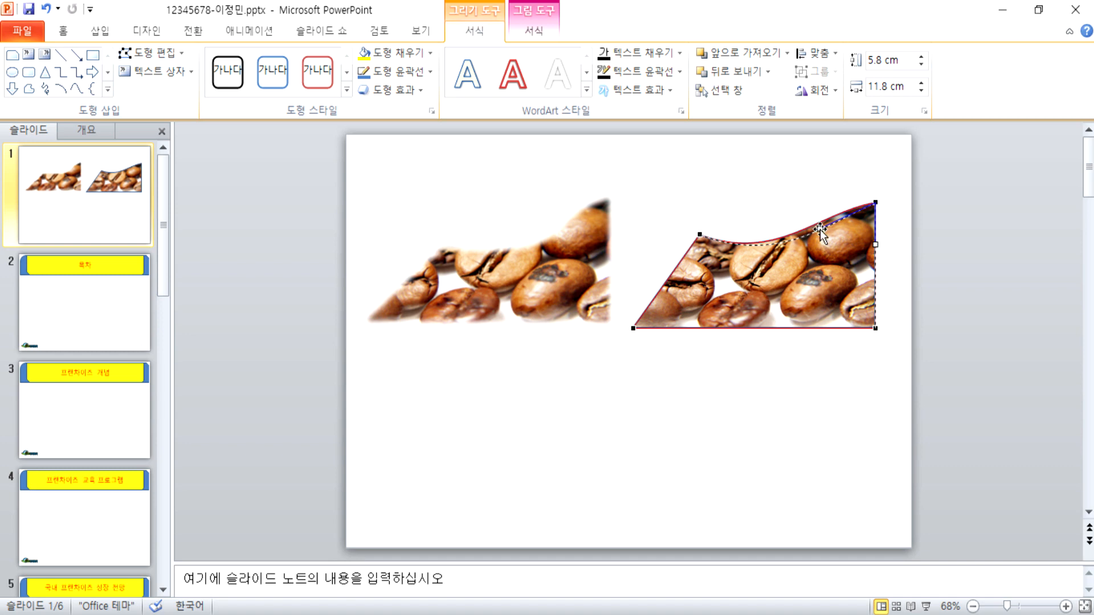
{"action": "left_click", "coordinate": [712, 246]}
{"action": "left_click", "coordinate": [700, 236]}
{"action": "left_click_drag", "start_coordinate": [702, 243], "coordinate": [702, 242]}
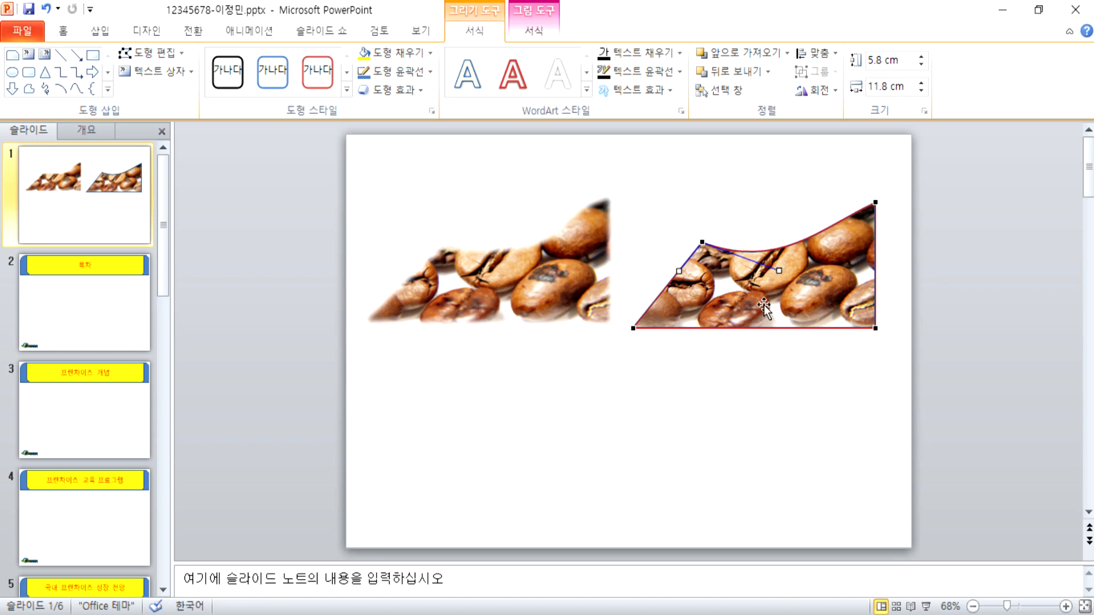
{"action": "left_click", "coordinate": [775, 363]}
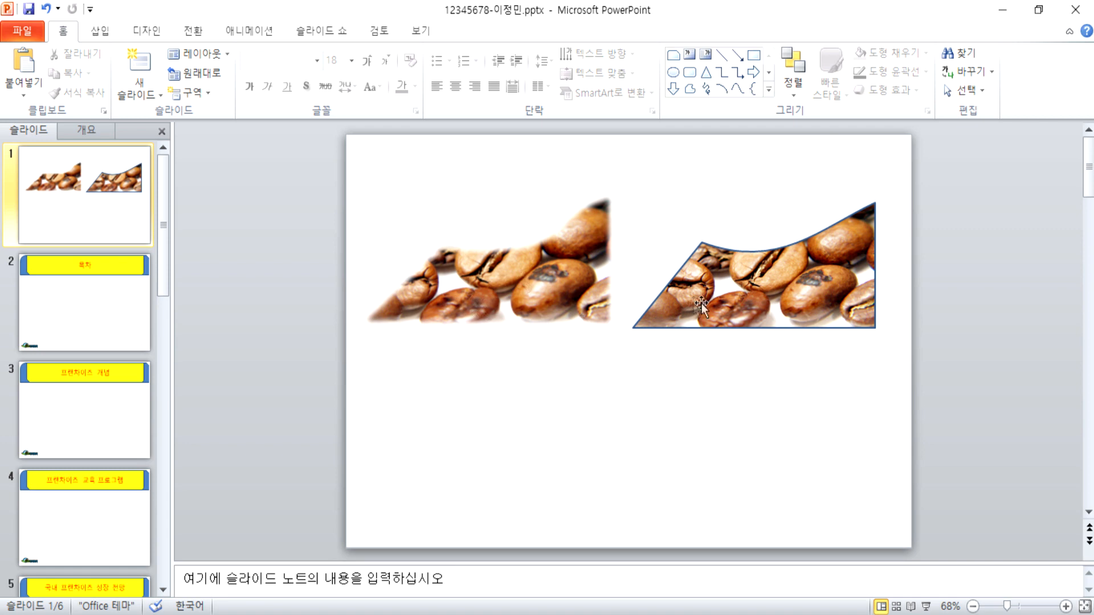
{"action": "left_click_drag", "start_coordinate": [706, 300], "coordinate": [706, 294]}
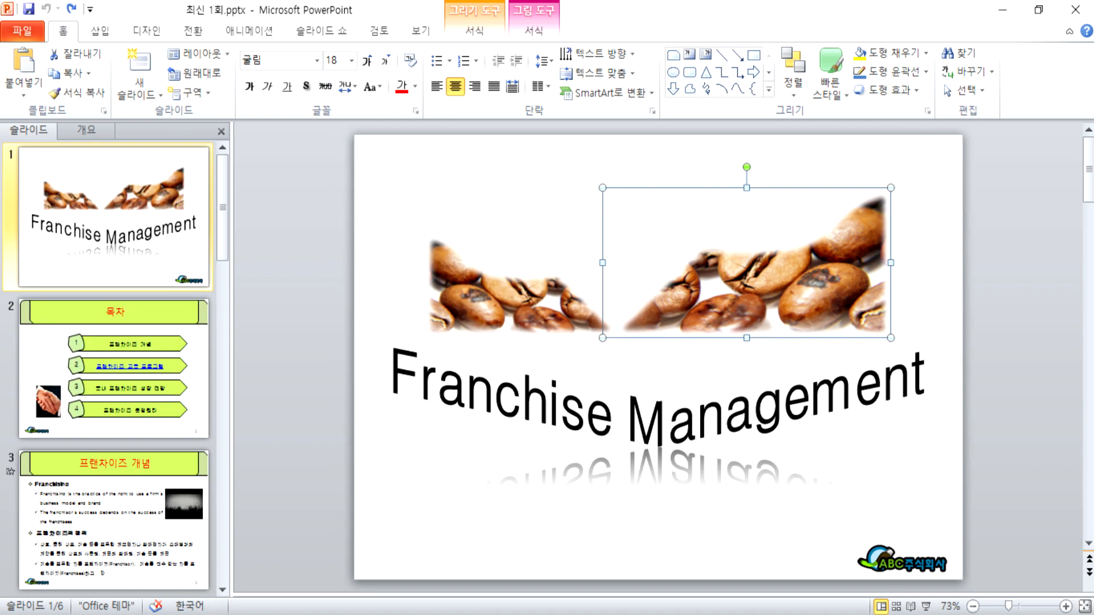
{"action": "left_click", "coordinate": [558, 427]}
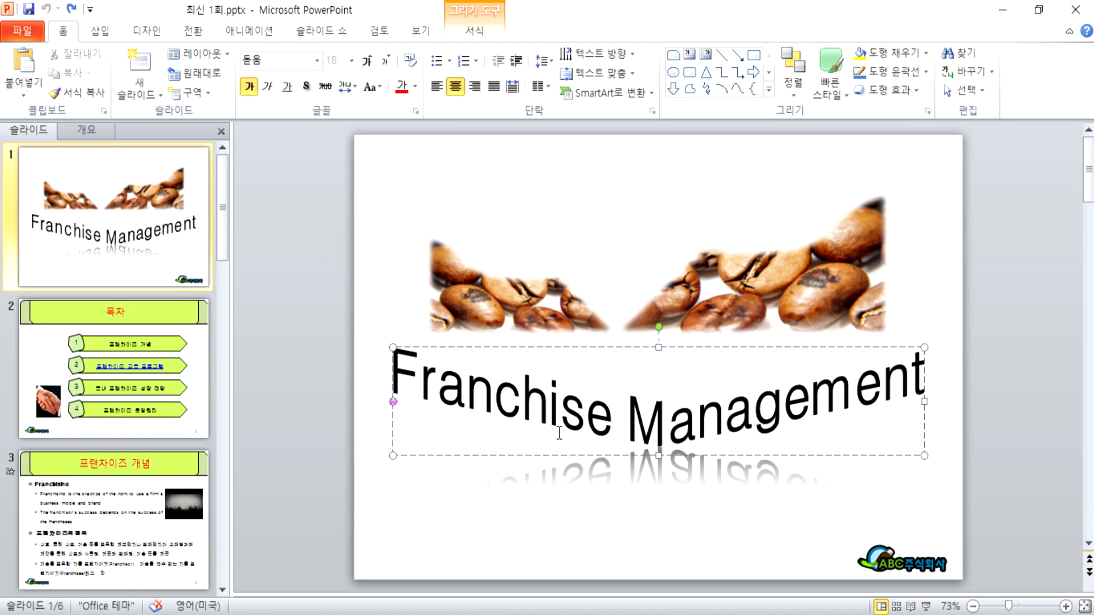
{"action": "left_click", "coordinate": [584, 293]}
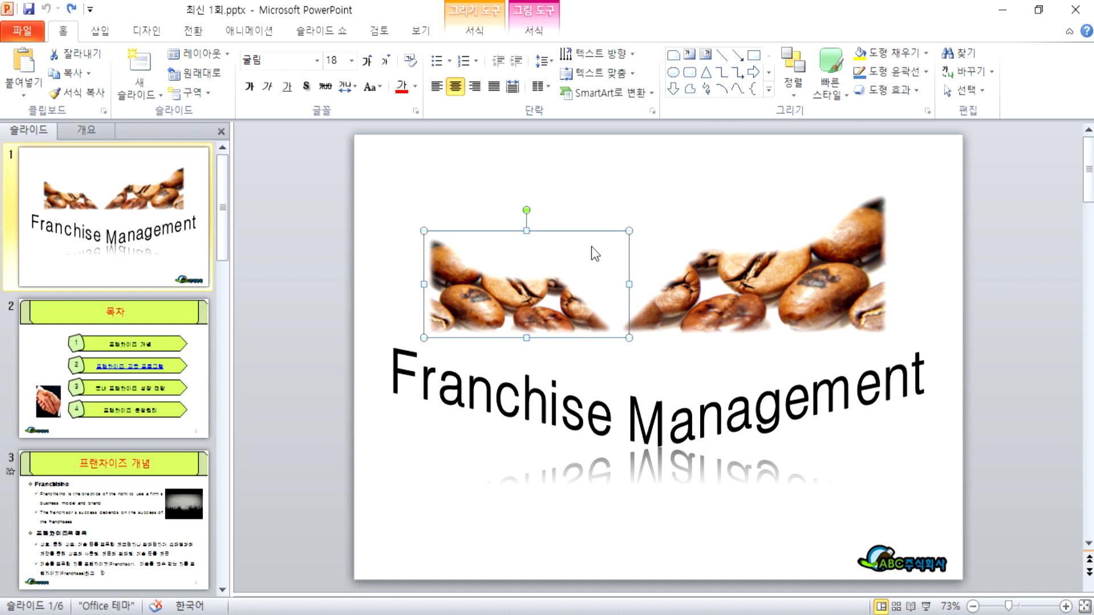
{"action": "left_click", "coordinate": [604, 189]}
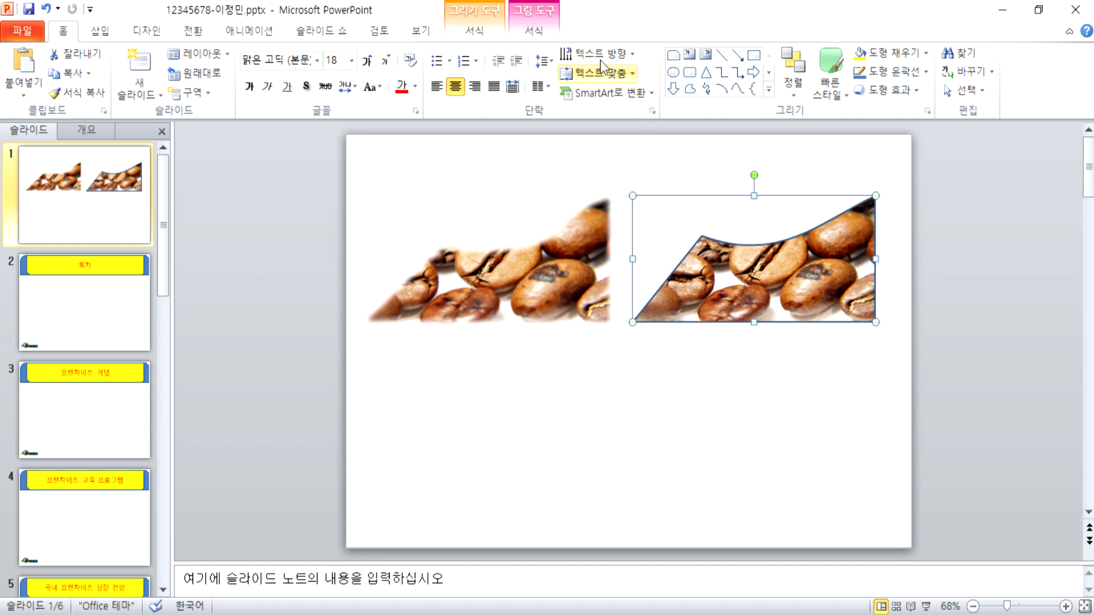
Step: Apply 10 Point soft edges to the wavy right coffee picture
{"action": "left_click", "coordinate": [484, 26]}
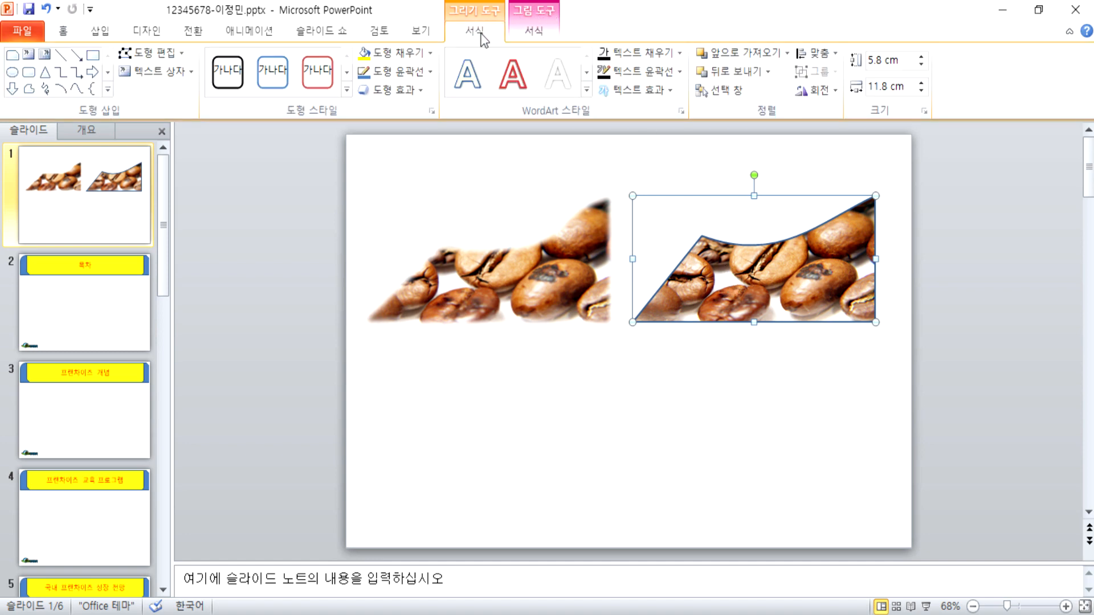
{"action": "left_click", "coordinate": [412, 90]}
{"action": "mouse_move", "coordinate": [423, 275]}
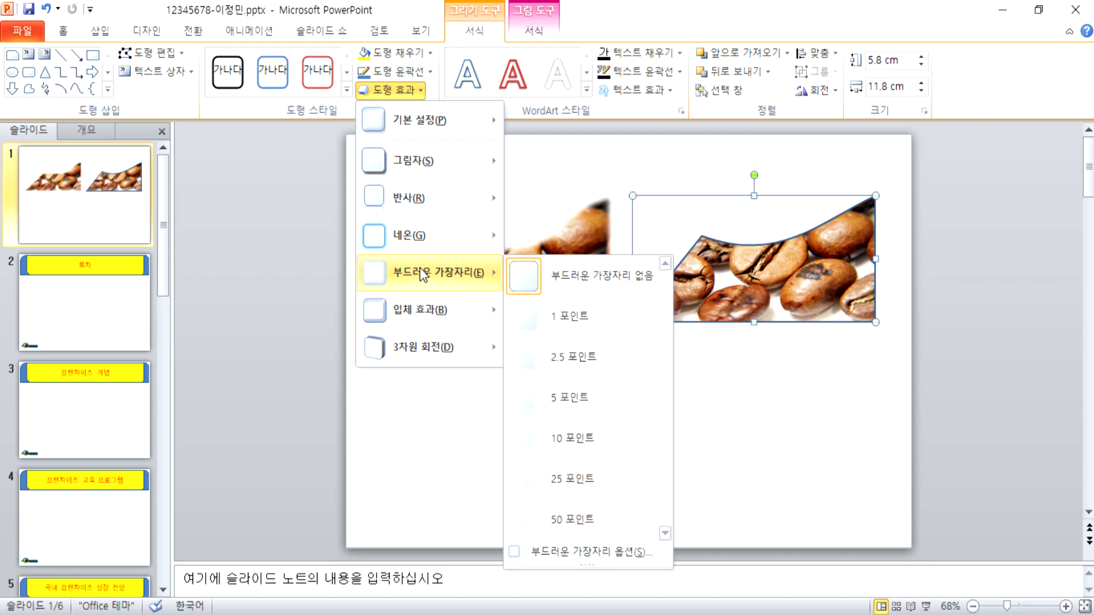
{"action": "left_click", "coordinate": [564, 436]}
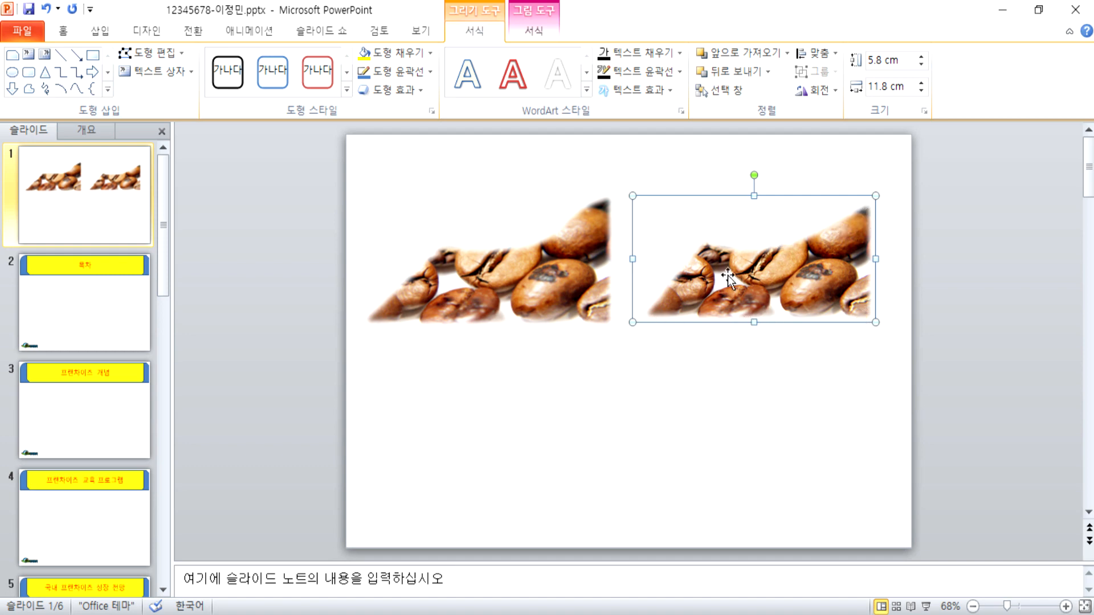
{"action": "left_click", "coordinate": [723, 371]}
{"action": "left_click", "coordinate": [570, 285]}
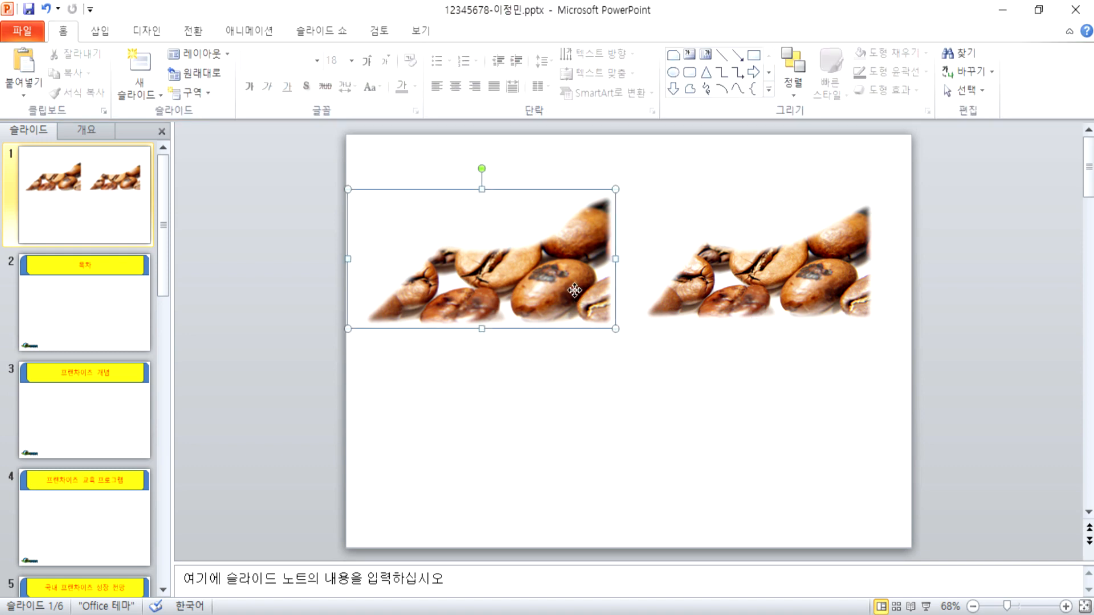
Step: Delete the old left picture and duplicate the right coffee picture onto the slide's left side
{"action": "key", "text": "Delete"}
{"action": "left_click", "coordinate": [769, 278]}
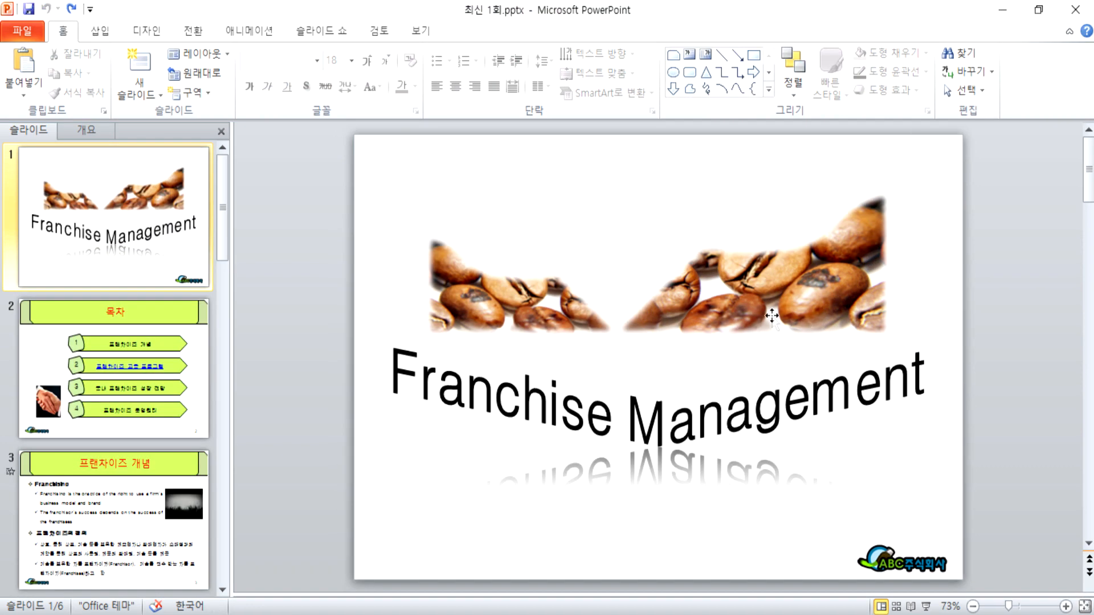
{"action": "left_click", "coordinate": [772, 316]}
{"action": "left_click", "coordinate": [555, 310]}
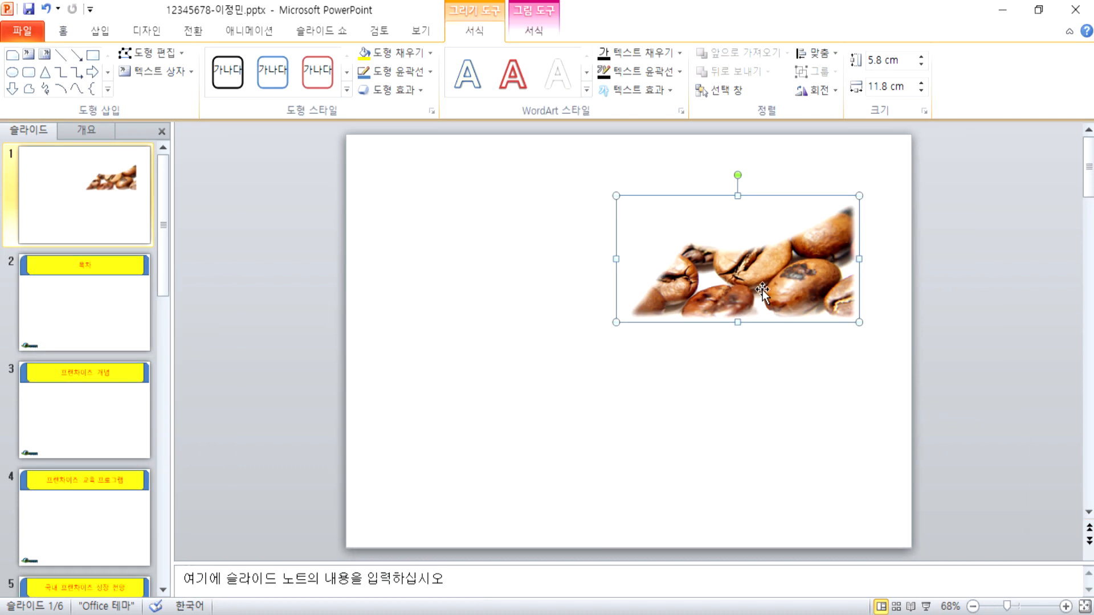
{"action": "left_click_drag", "start_coordinate": [762, 290], "coordinate": [506, 288]}
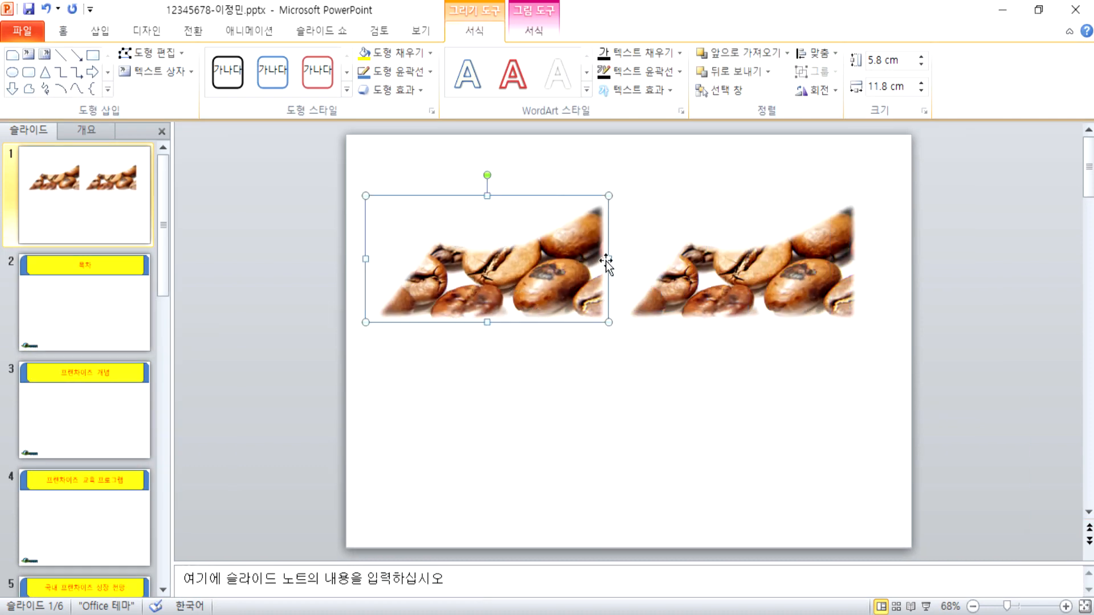
Step: Shrink the copy to 4.3 by 8.2 cm and flip it horizontally
{"action": "left_click_drag", "start_coordinate": [608, 195], "coordinate": [533, 228]}
{"action": "left_click_drag", "start_coordinate": [519, 264], "coordinate": [541, 264]}
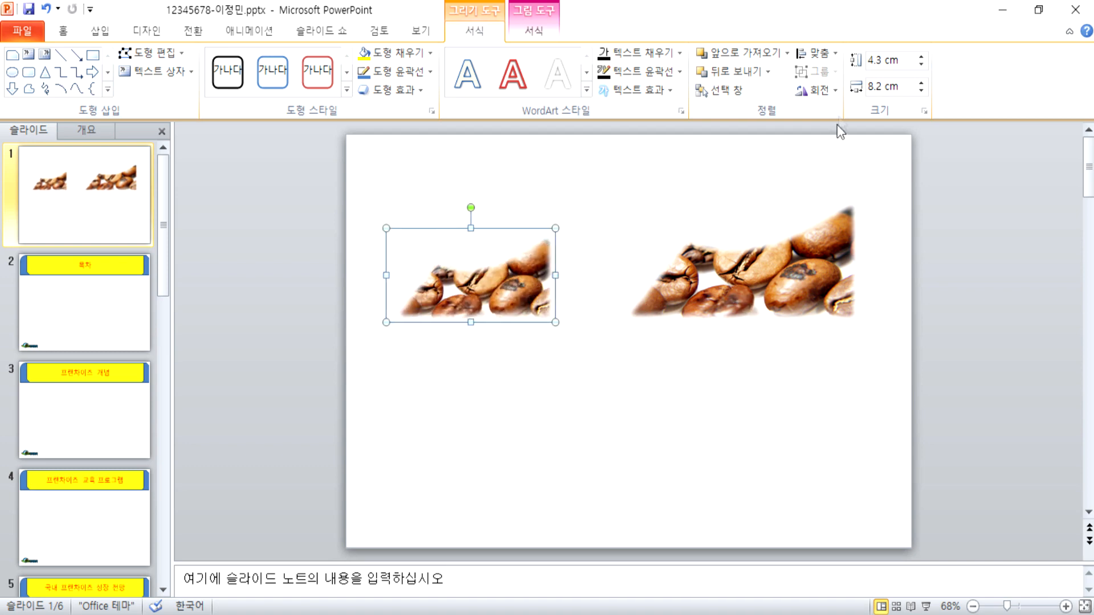
{"action": "left_click", "coordinate": [835, 90]}
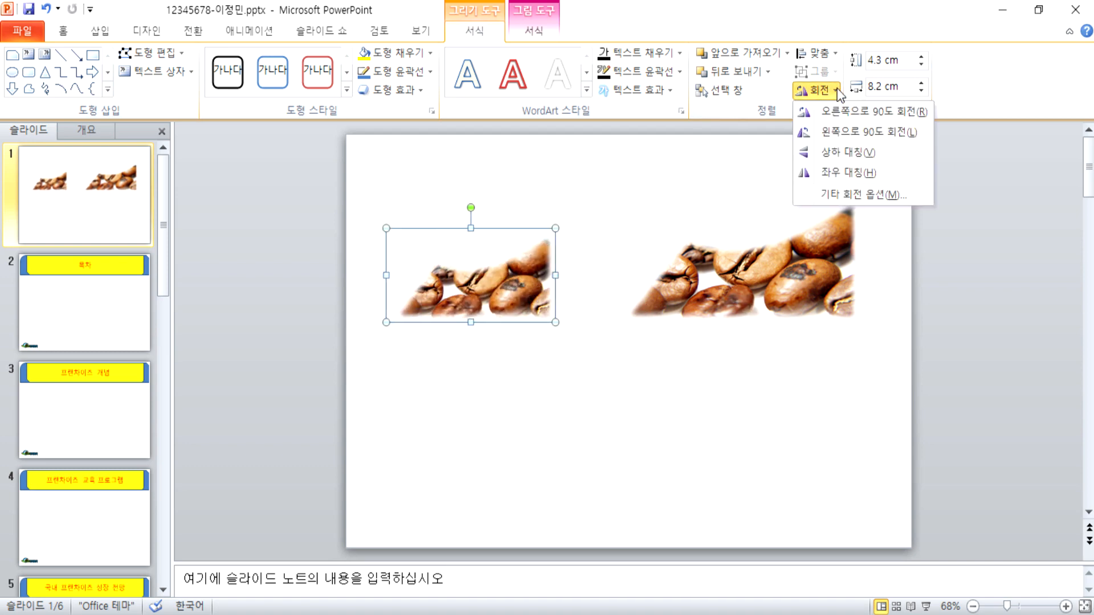
{"action": "left_click", "coordinate": [827, 173]}
{"action": "left_click_drag", "start_coordinate": [495, 291], "coordinate": [536, 289]}
Step: Move both coffee pictures slightly toward the centre so they sit evenly spaced
{"action": "left_click", "coordinate": [747, 285]}
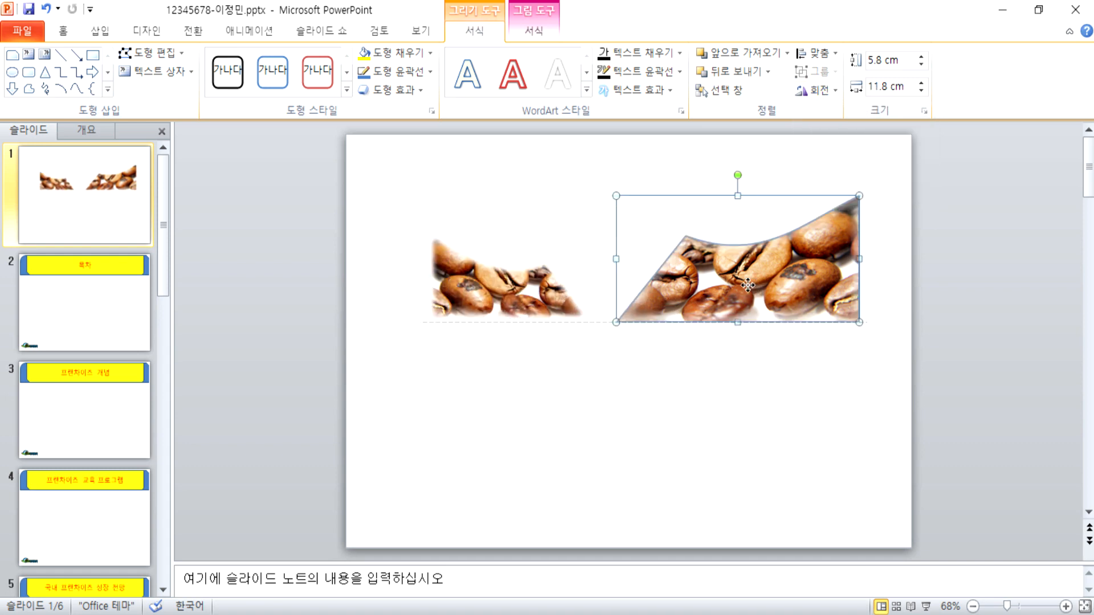
{"action": "left_click", "coordinate": [500, 285]}
{"action": "left_click", "coordinate": [708, 427]}
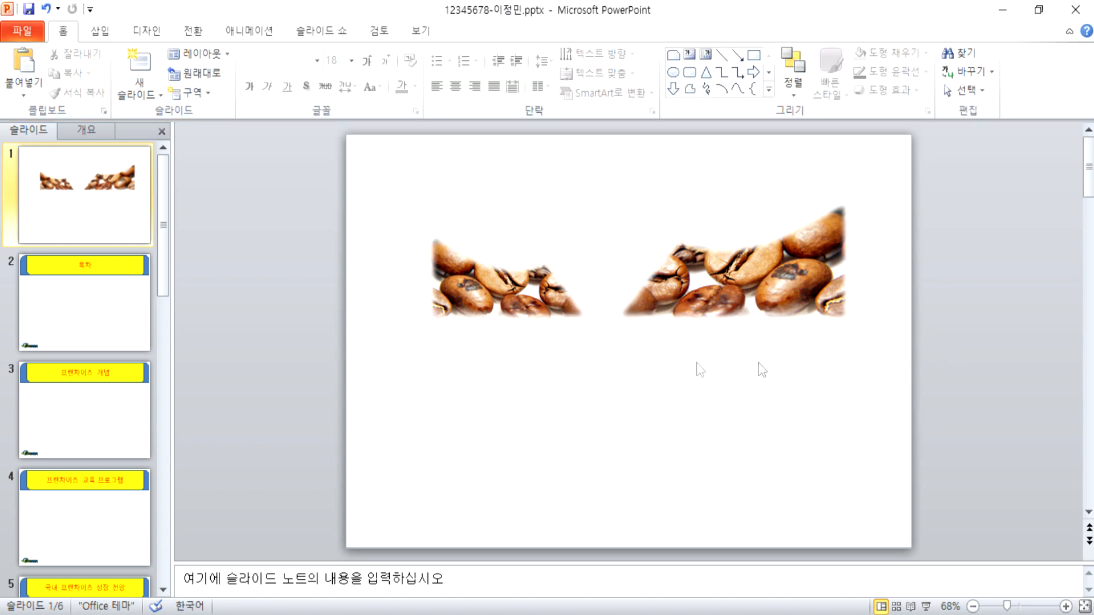
{"action": "left_click_drag", "start_coordinate": [552, 326], "coordinate": [567, 326]}
{"action": "left_click", "coordinate": [638, 341]}
{"action": "left_click_drag", "start_coordinate": [679, 312], "coordinate": [670, 311]}
{"action": "left_click", "coordinate": [592, 341]}
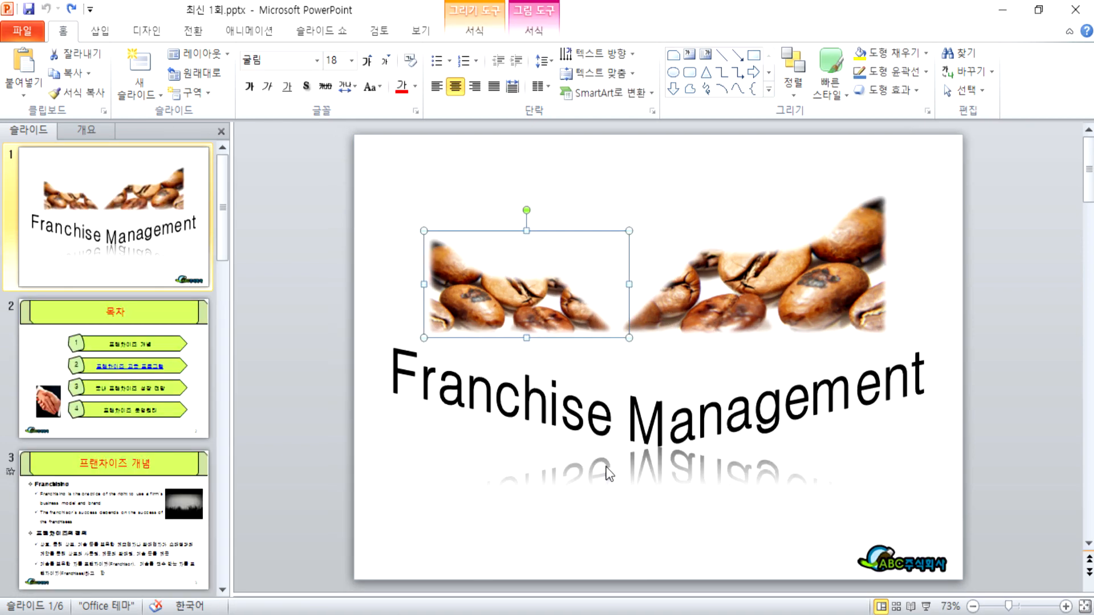
{"action": "left_click", "coordinate": [790, 350]}
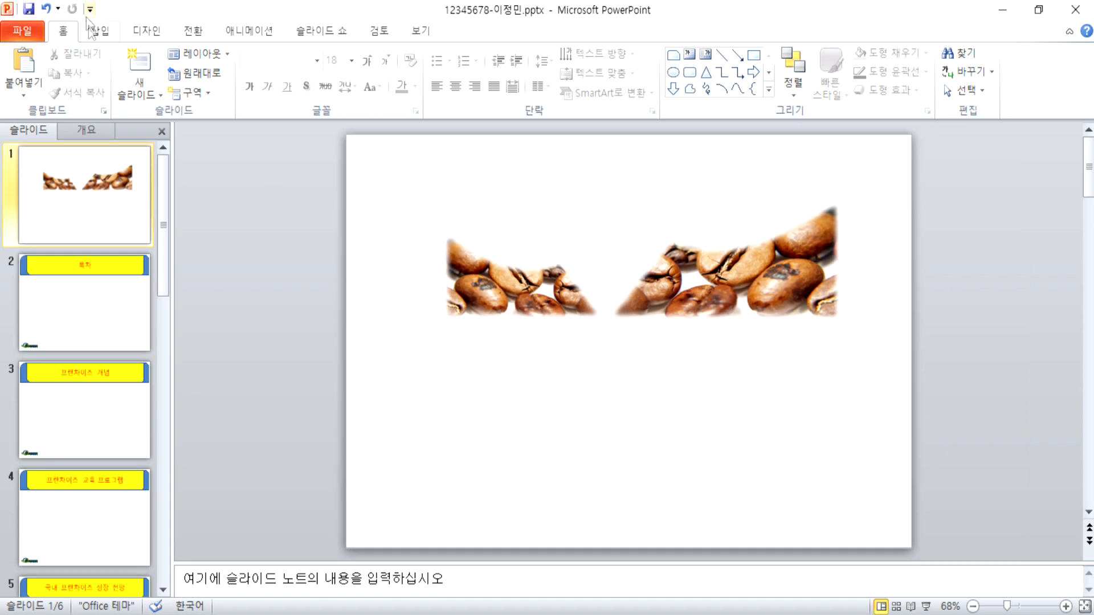
{"action": "left_click", "coordinate": [91, 29]}
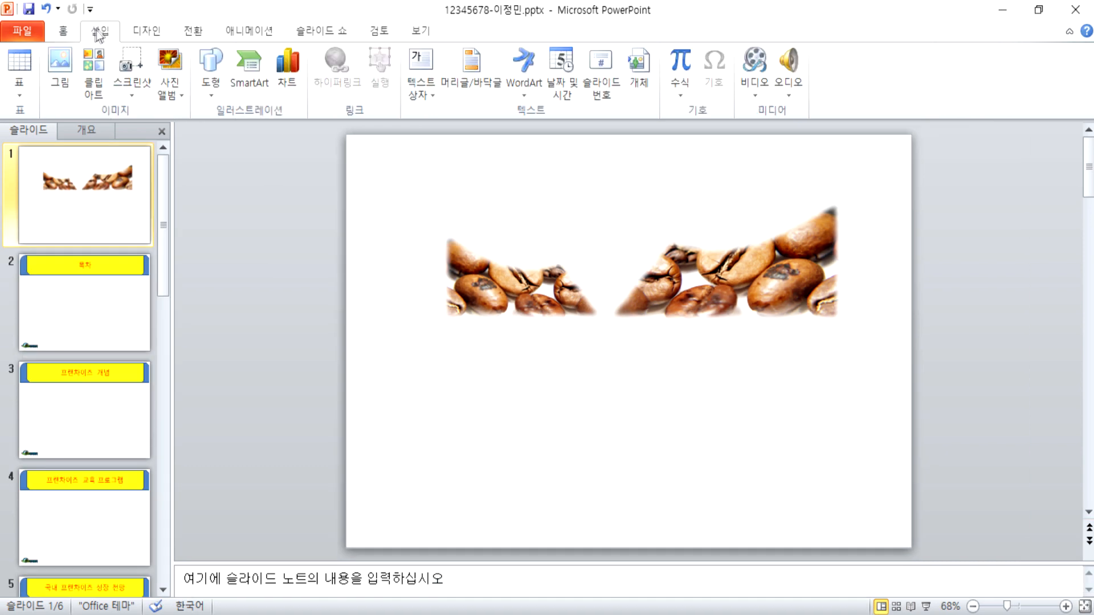
Step: Insert blue gradient WordArt reading 'Franchise Management', correcting the typos in the text
{"action": "left_click", "coordinate": [527, 63]}
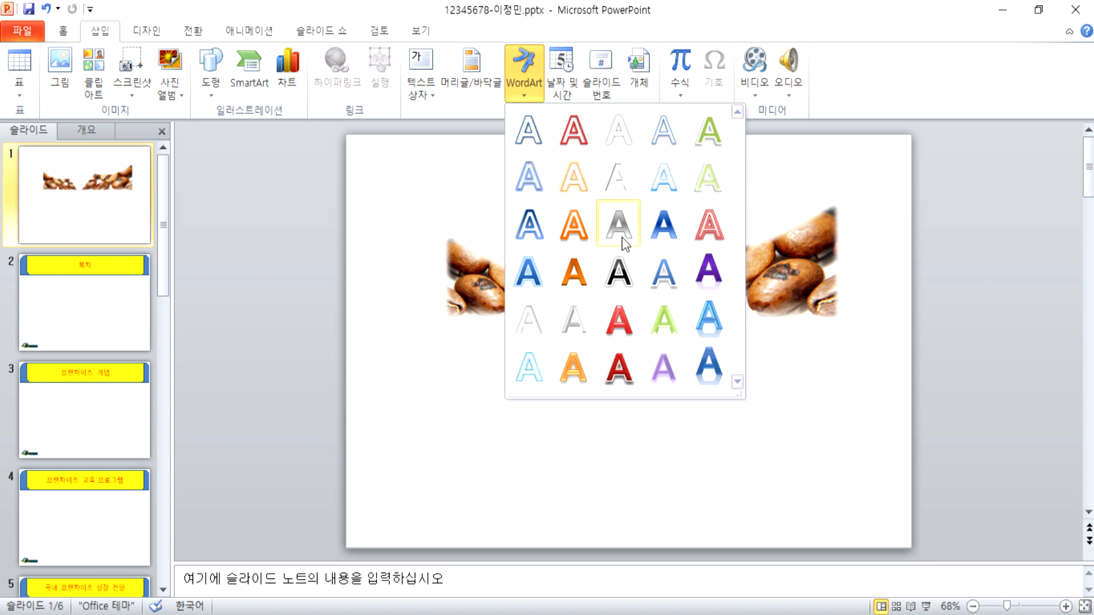
{"action": "left_click", "coordinate": [665, 227]}
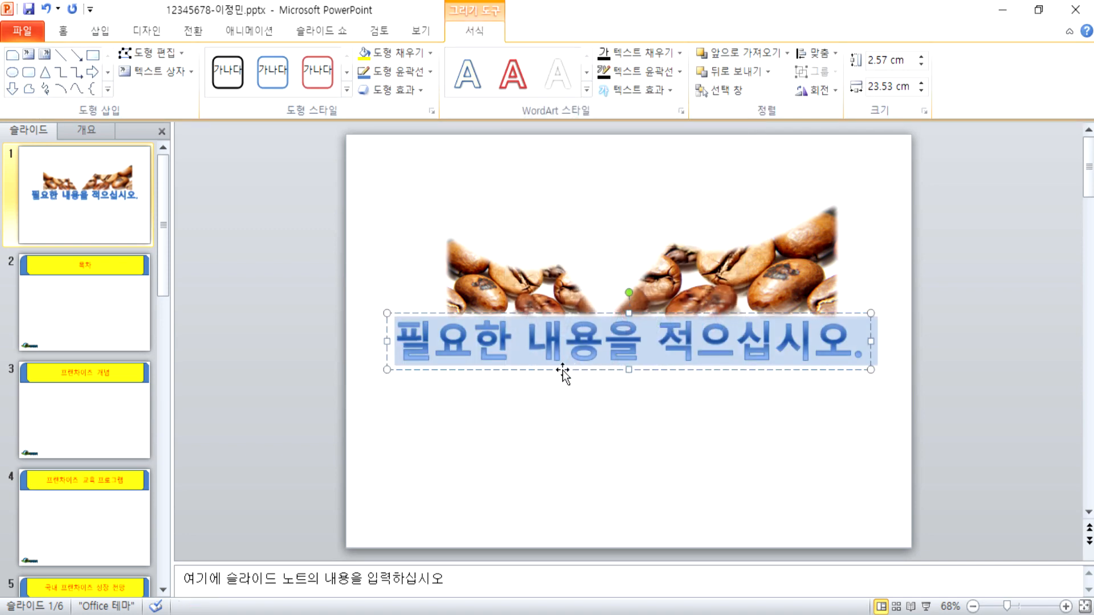
{"action": "type", "text": "Fran"}
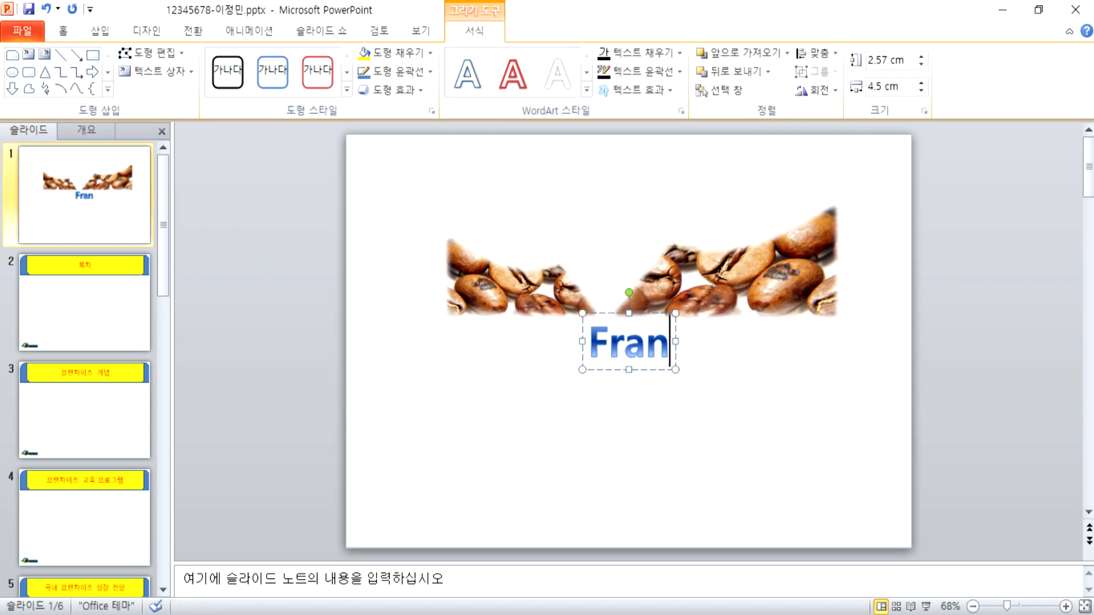
{"action": "type", "text": "chi"}
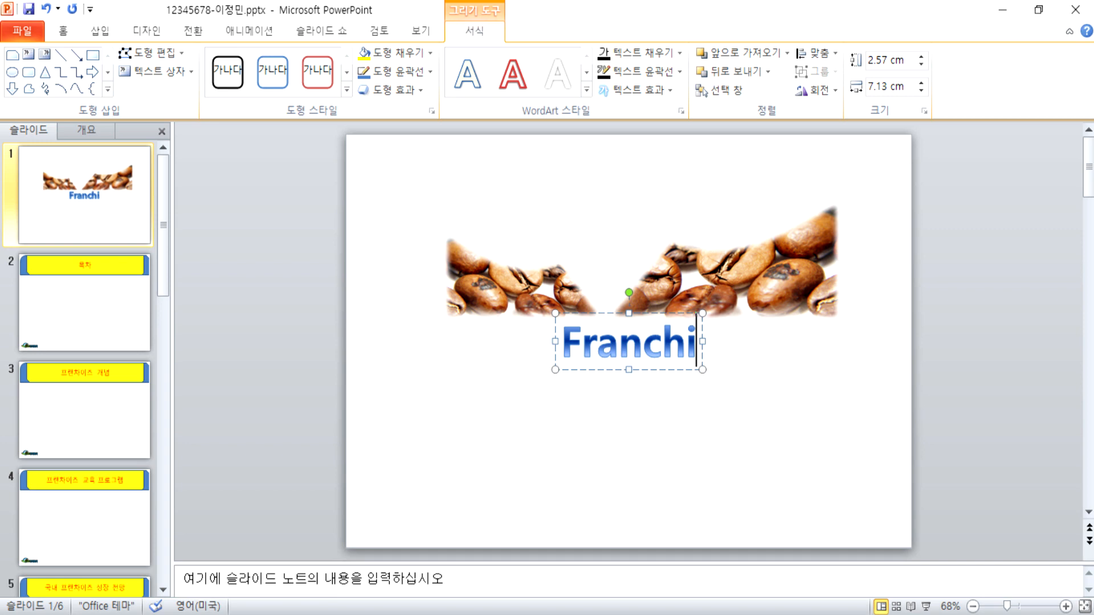
{"action": "type", "text": "se Mw"}
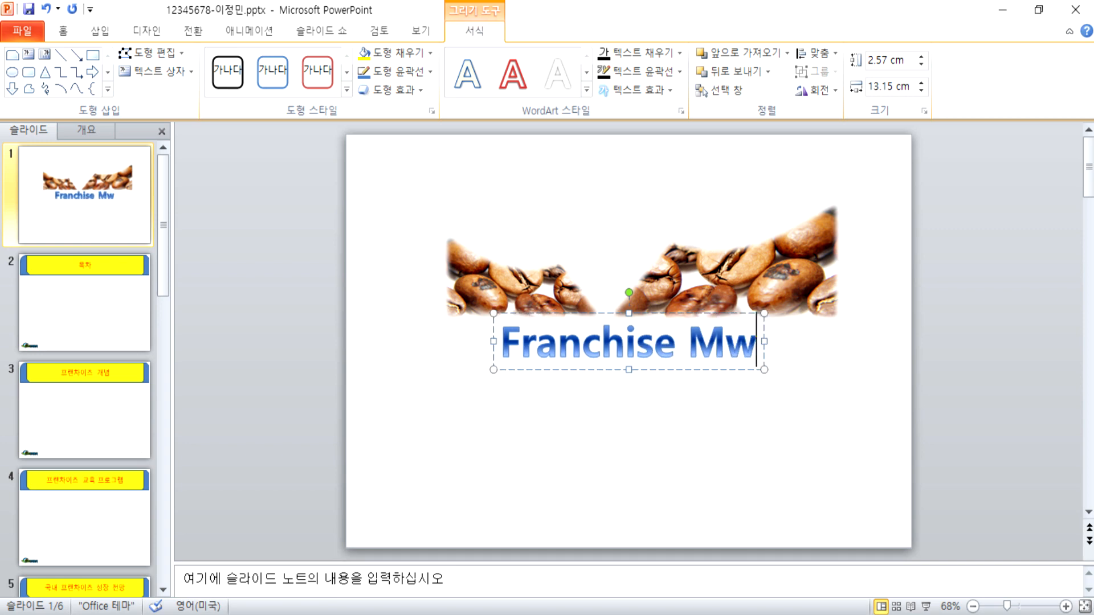
{"action": "type", "text": "anagemet"}
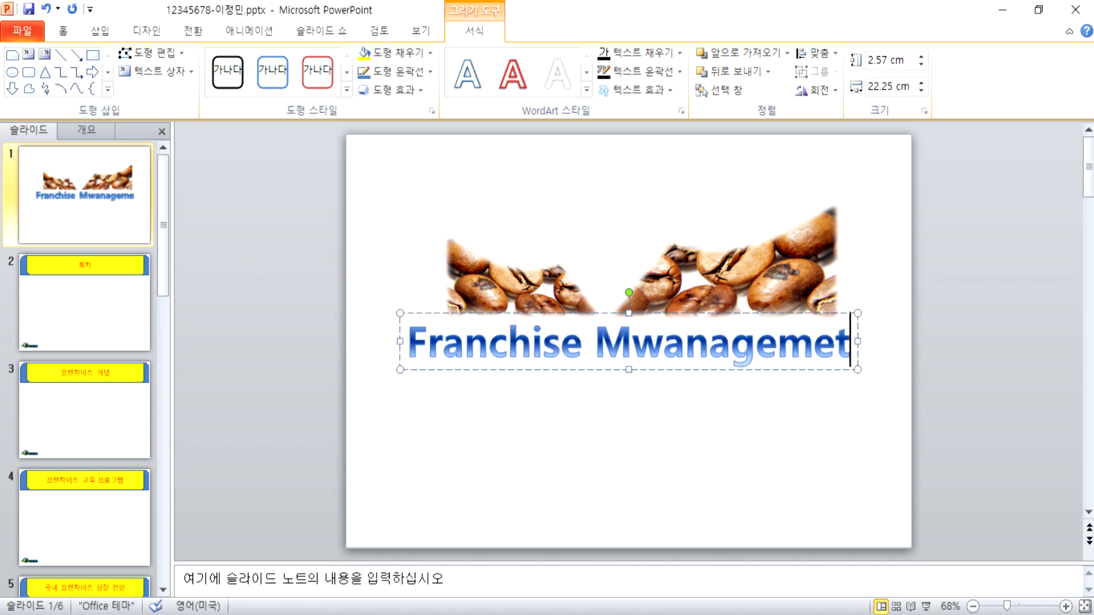
{"action": "key", "text": "Left"}
{"action": "key", "text": "Left"}
{"action": "key", "text": "Left"}
{"action": "key", "text": "Right"}
{"action": "key", "text": "Right"}
{"action": "type", "text": "n"}
{"action": "key", "text": "Left"}
{"action": "key", "text": "Left"}
{"action": "key", "text": "Left"}
{"action": "key", "text": "Left"}
{"action": "key", "text": "Left"}
{"action": "key", "text": "Left"}
{"action": "key", "text": "Left"}
{"action": "key", "text": "Left"}
{"action": "key", "text": "Left"}
{"action": "key", "text": "Delete"}
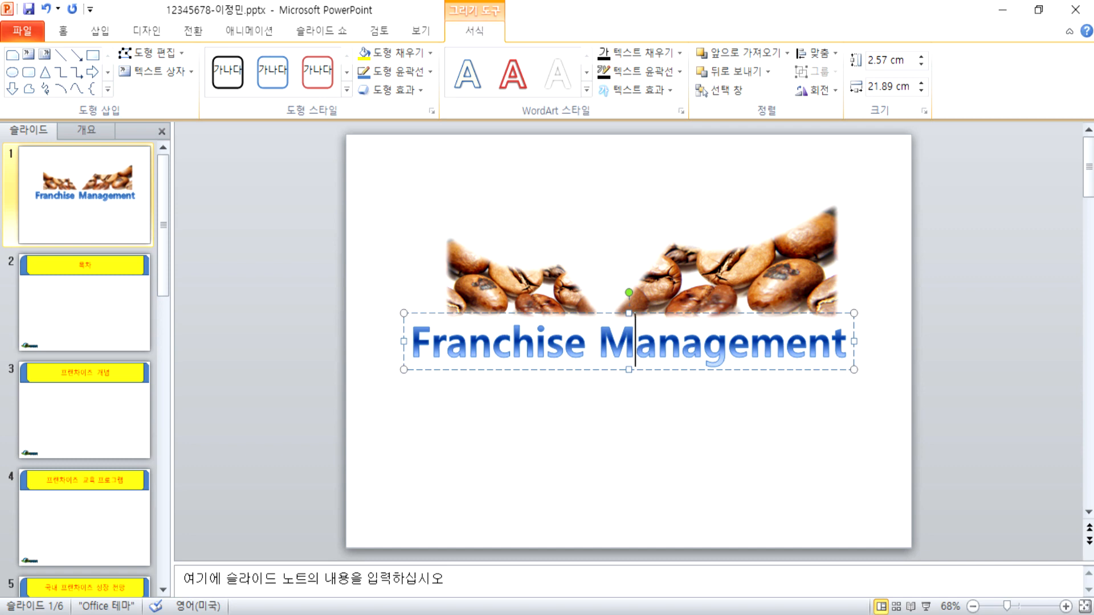
Step: Drag the 'Franchise Management' WordArt slightly lower and bring up its Text Fill colours
{"action": "left_click", "coordinate": [593, 369]}
{"action": "left_click_drag", "start_coordinate": [593, 369], "coordinate": [596, 398]}
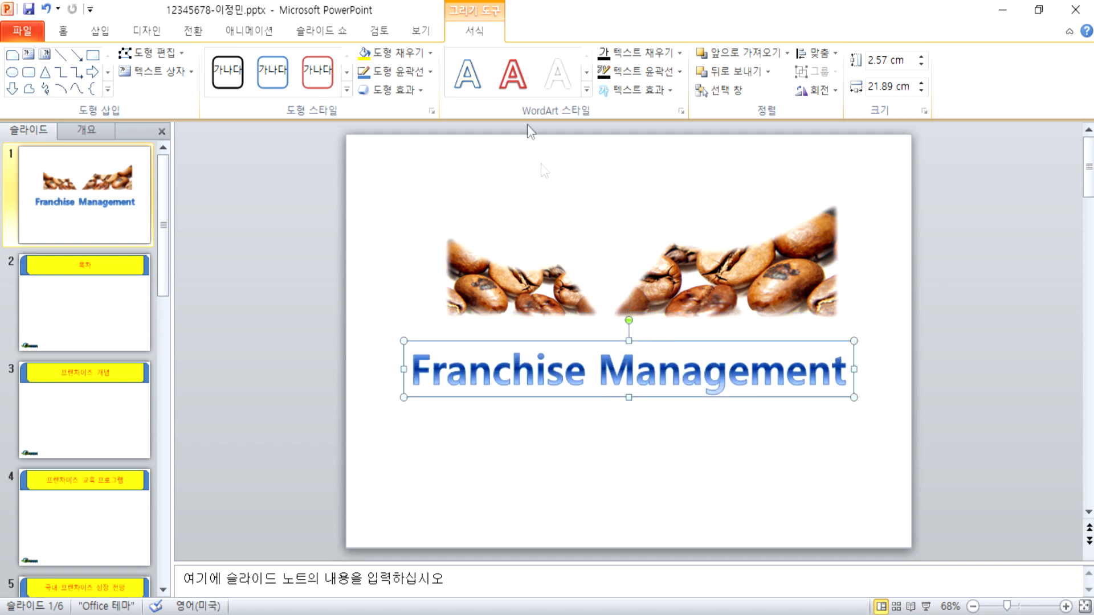
{"action": "left_click", "coordinate": [432, 54]}
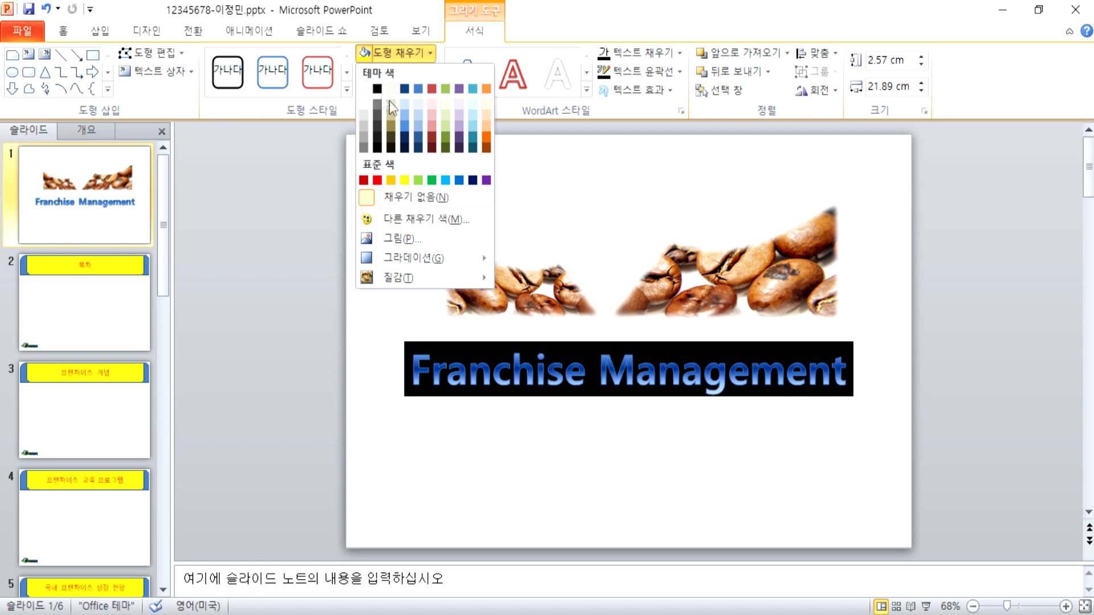
{"action": "left_click", "coordinate": [471, 33]}
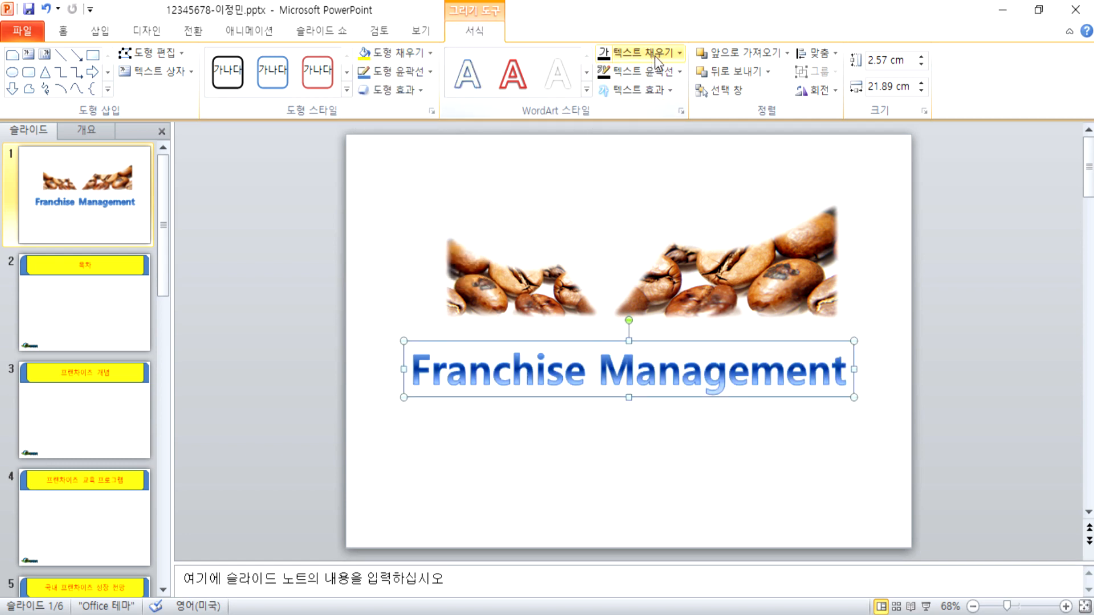
{"action": "left_click", "coordinate": [682, 54]}
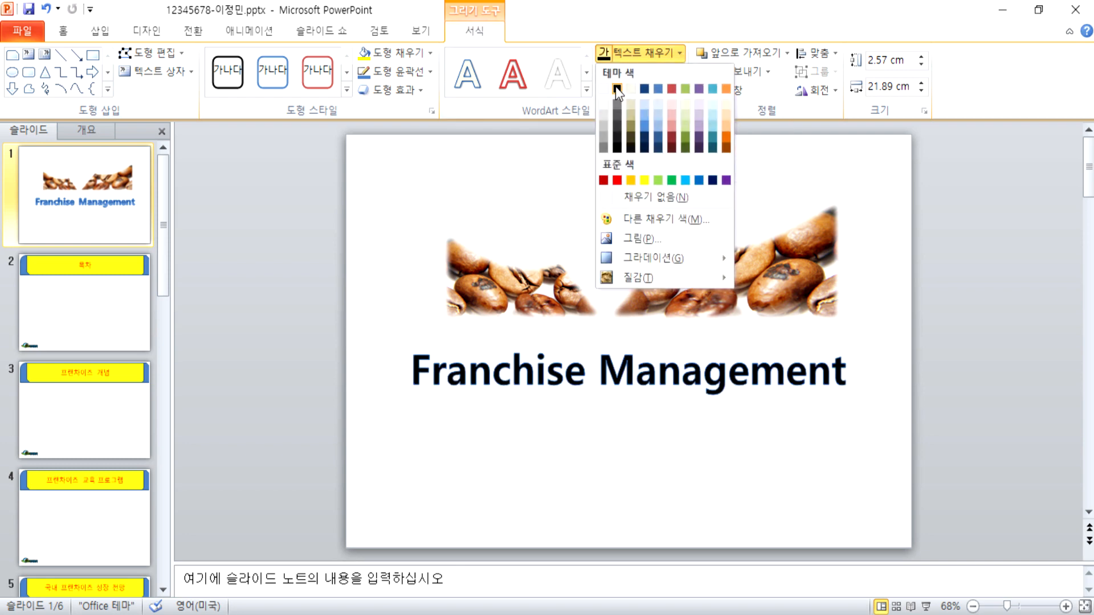